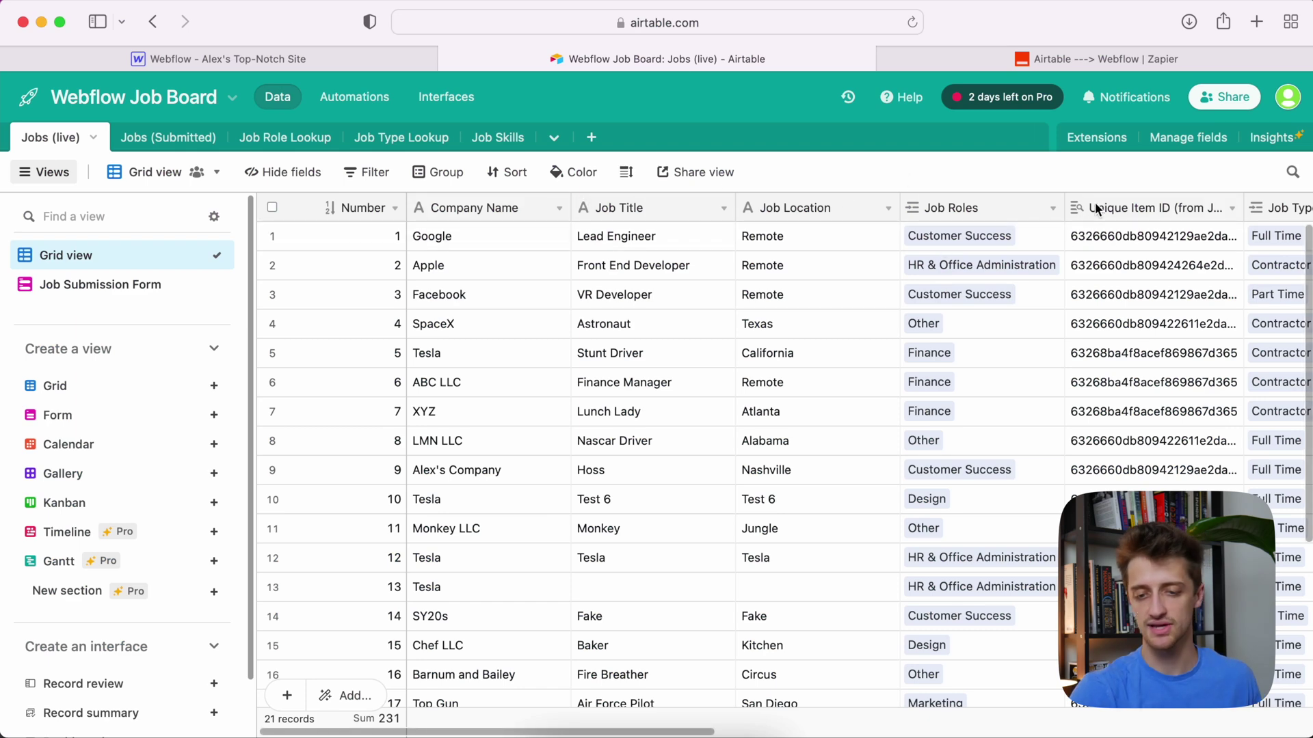
Switch browser tabs to review the zap, ending on Webflow's CMS Jobs collection of 50 items.
{"action": "left_click", "coordinate": [974, 55]}
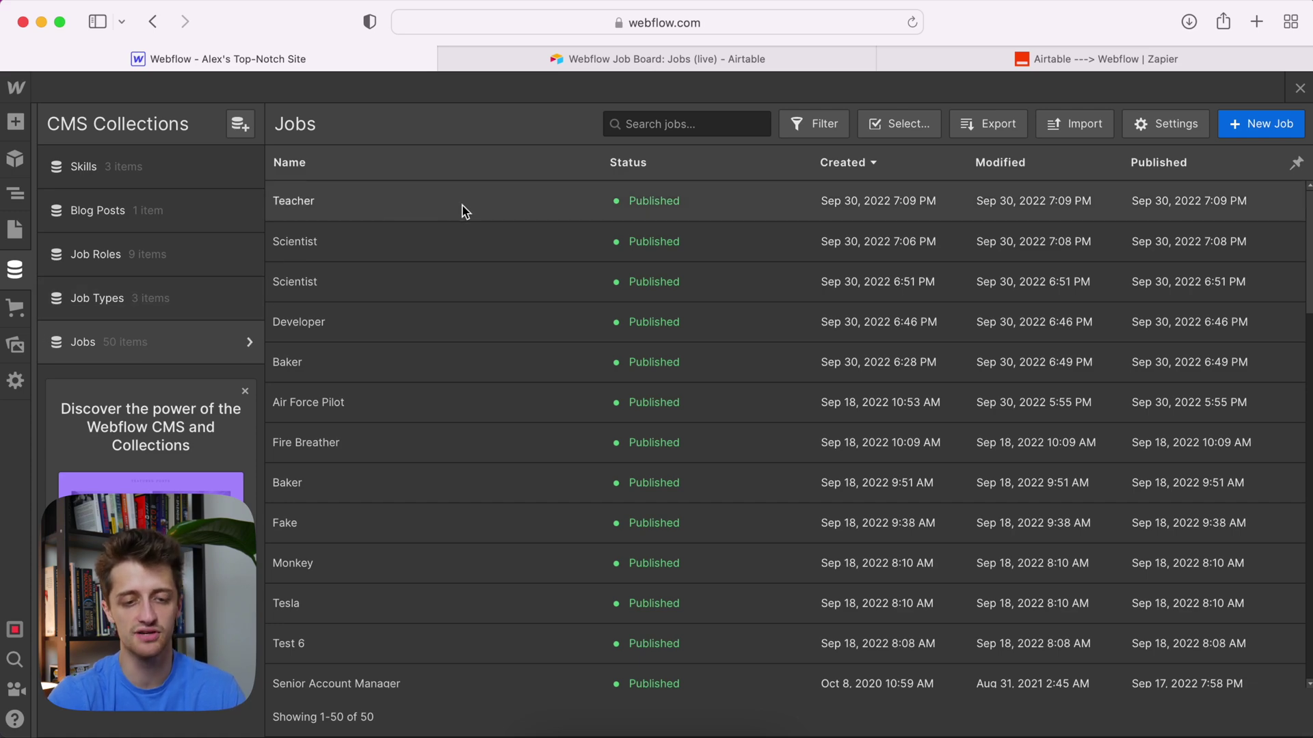
Open the Jobs collection's settings and scroll down to its fields.
{"action": "scroll", "coordinate": [468, 323], "scroll_direction": "down", "scroll_amount": 10}
{"action": "scroll", "coordinate": [468, 323], "scroll_direction": "up", "scroll_amount": 10}
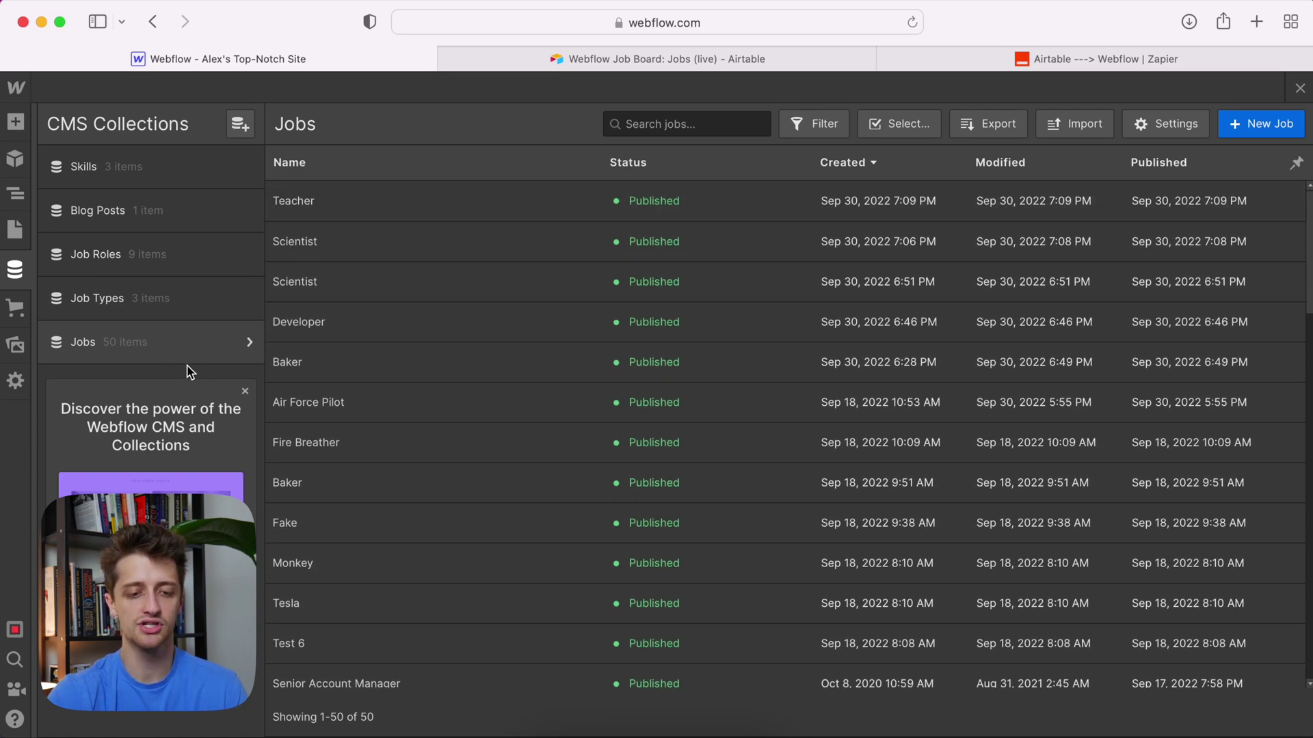
{"action": "left_click", "coordinate": [246, 344]}
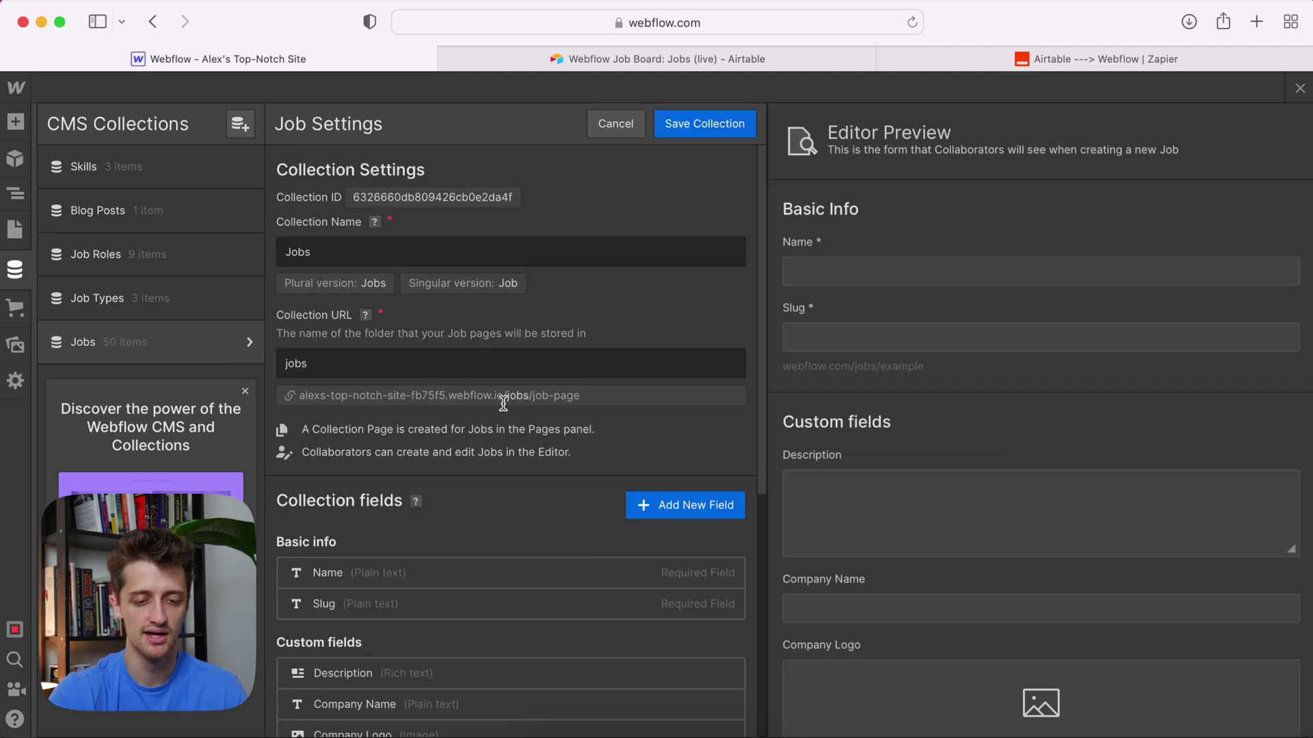
{"action": "scroll", "coordinate": [503, 402], "scroll_direction": "down", "scroll_amount": 4}
{"action": "scroll", "coordinate": [503, 403], "scroll_direction": "down", "scroll_amount": 2}
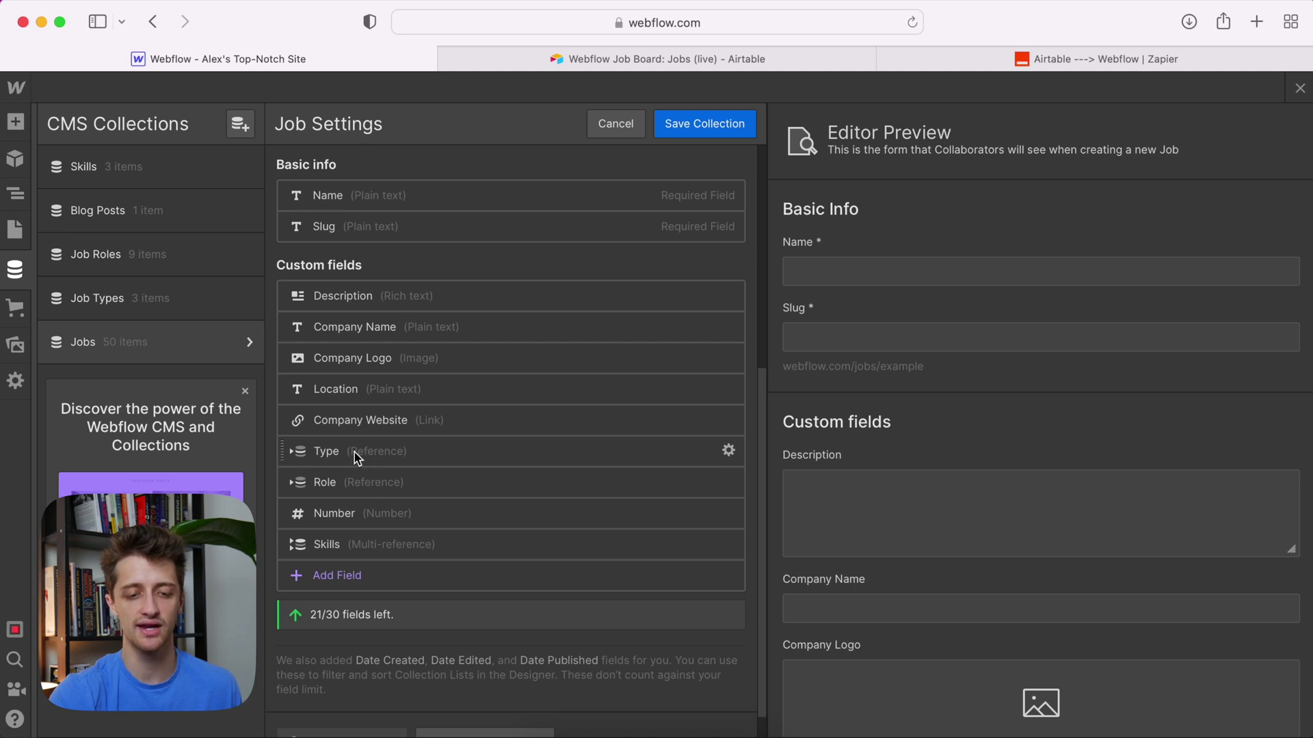
Confirm the Type field references Job Types, then view the Job Types collection items.
{"action": "left_click", "coordinate": [296, 453]}
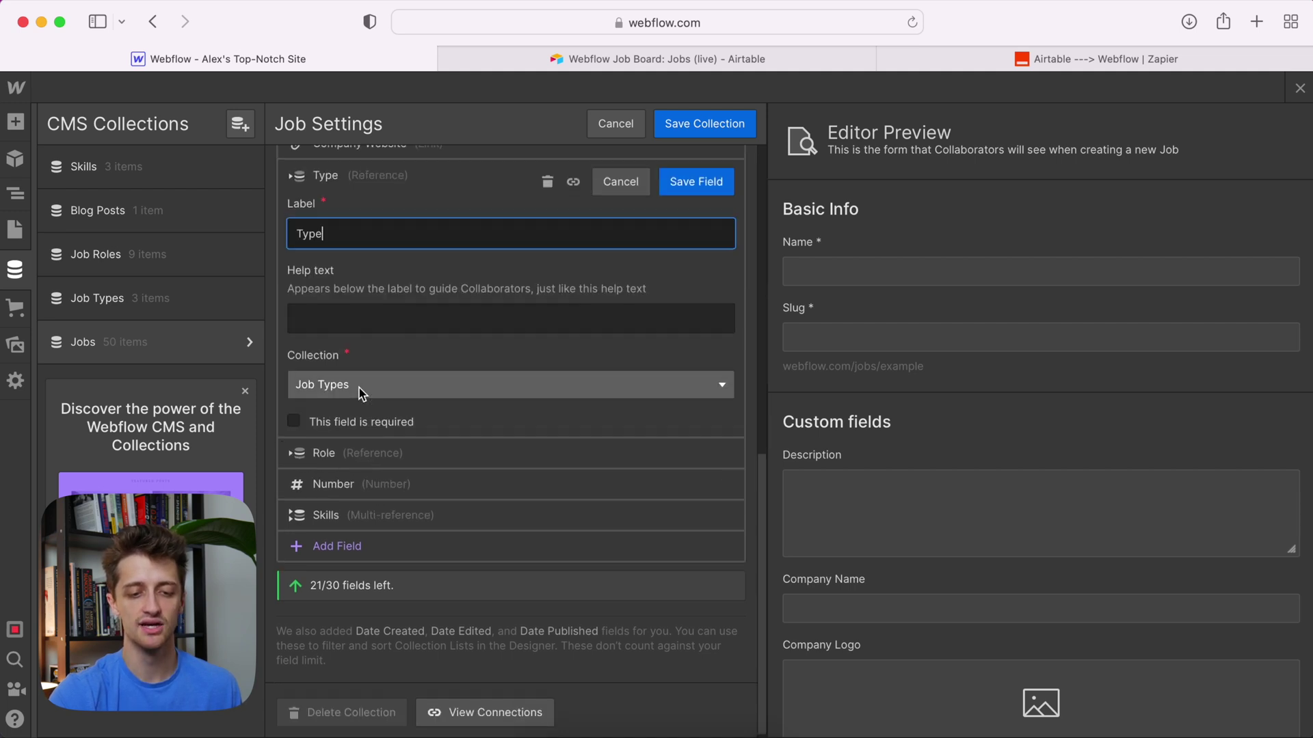
{"action": "scroll", "coordinate": [369, 403], "scroll_direction": "up", "scroll_amount": 1}
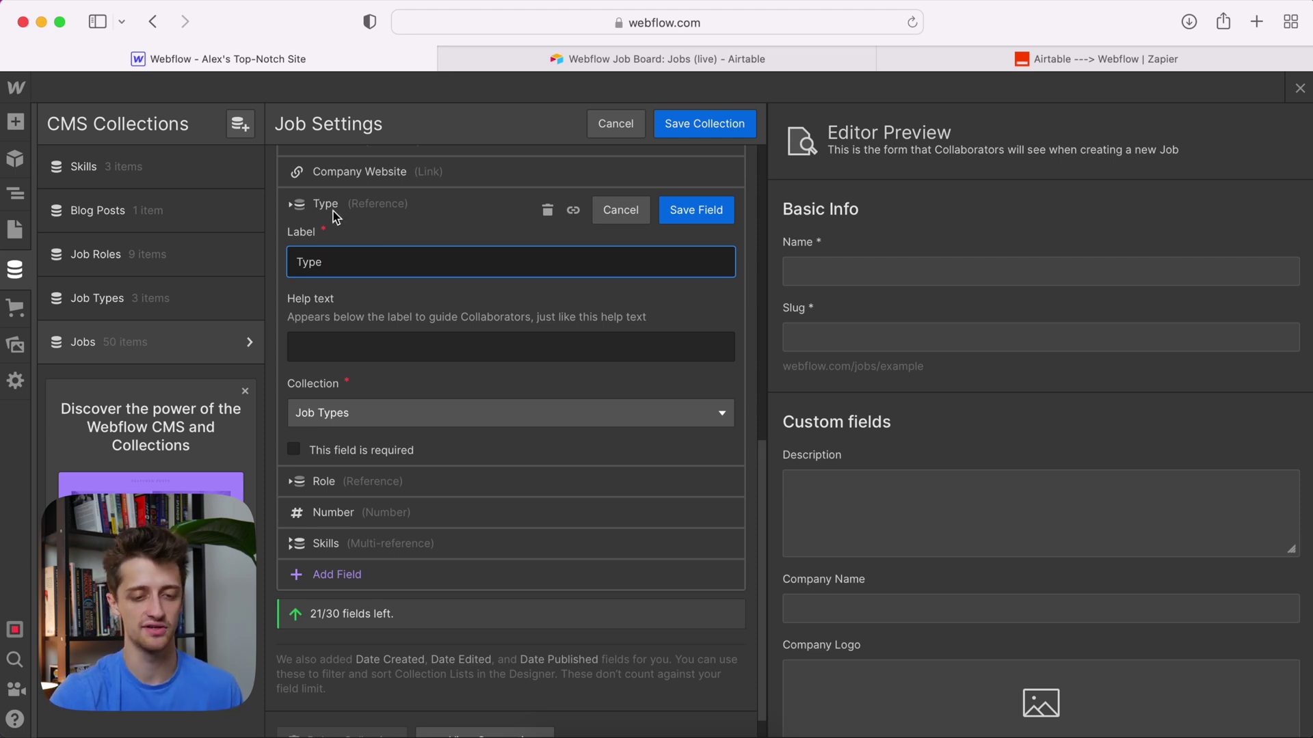
{"action": "left_click", "coordinate": [354, 414]}
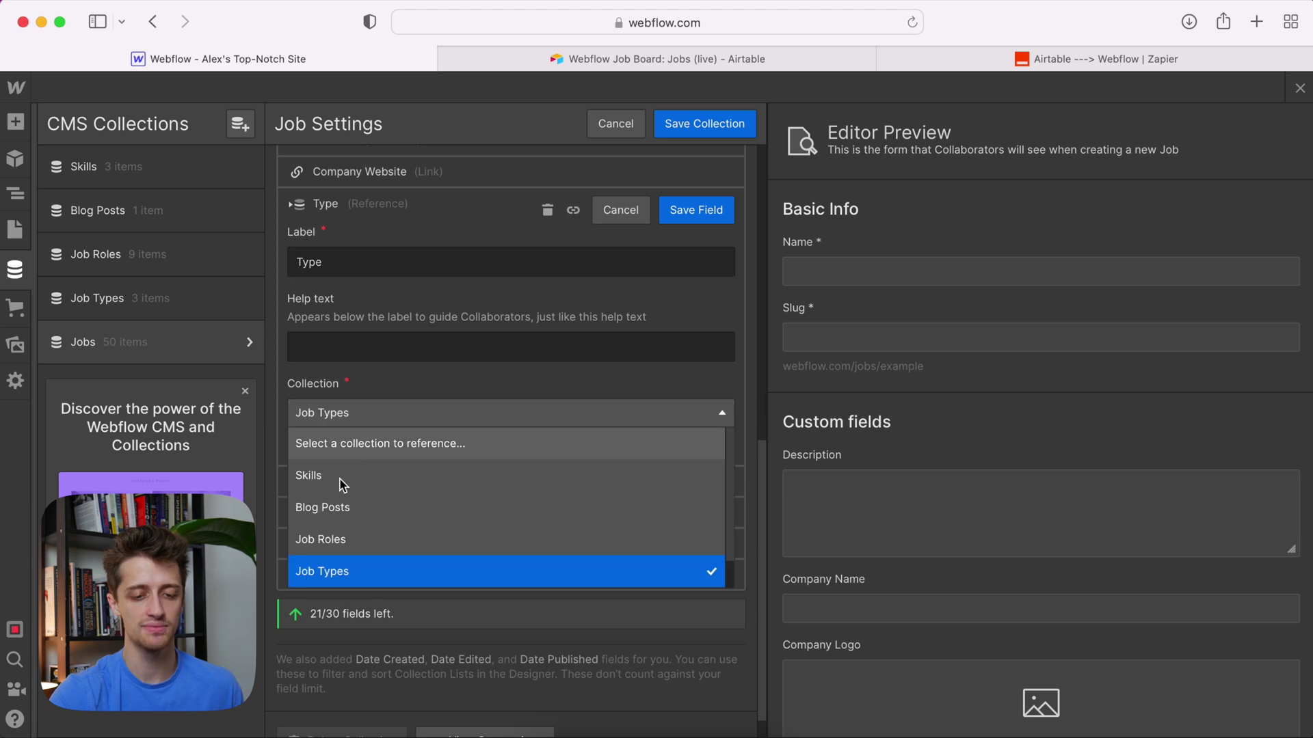
{"action": "left_click", "coordinate": [328, 570]}
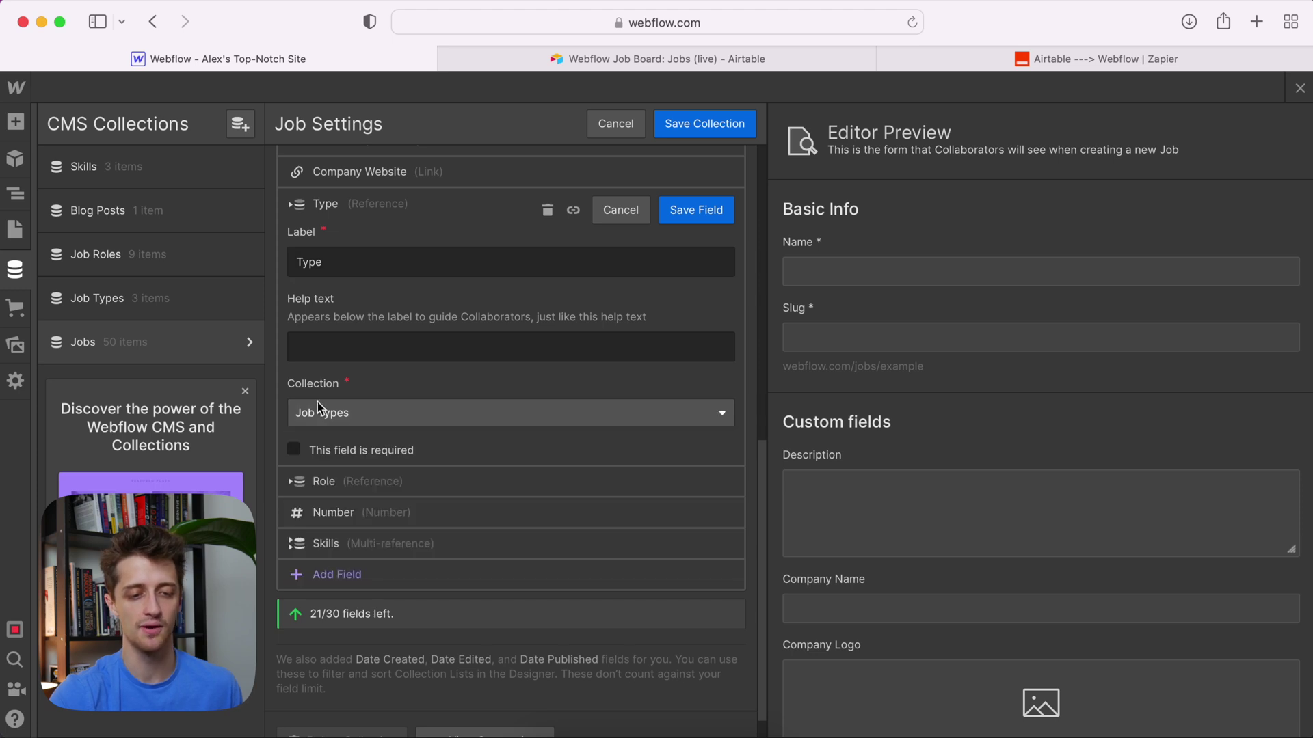
{"action": "left_click", "coordinate": [131, 311]}
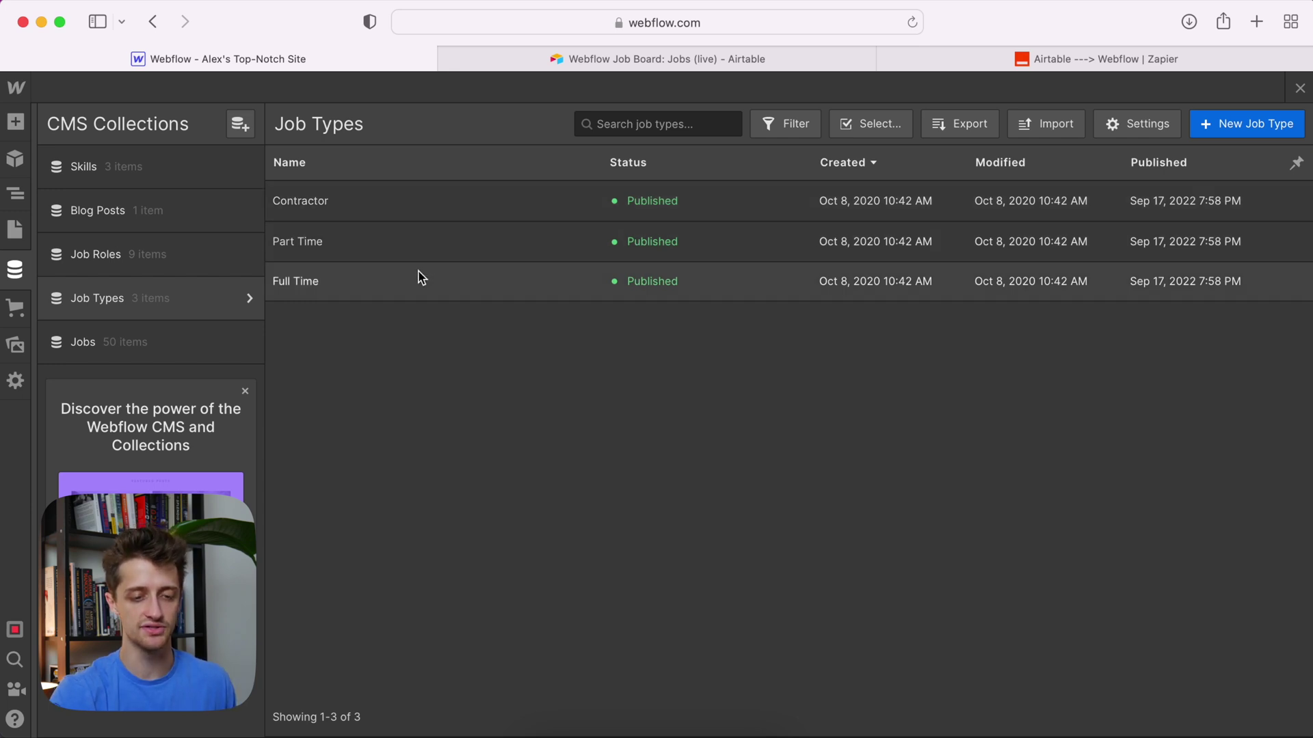
Open the Teacher item in the Jobs collection and show its Type dropdown.
{"action": "left_click", "coordinate": [126, 357]}
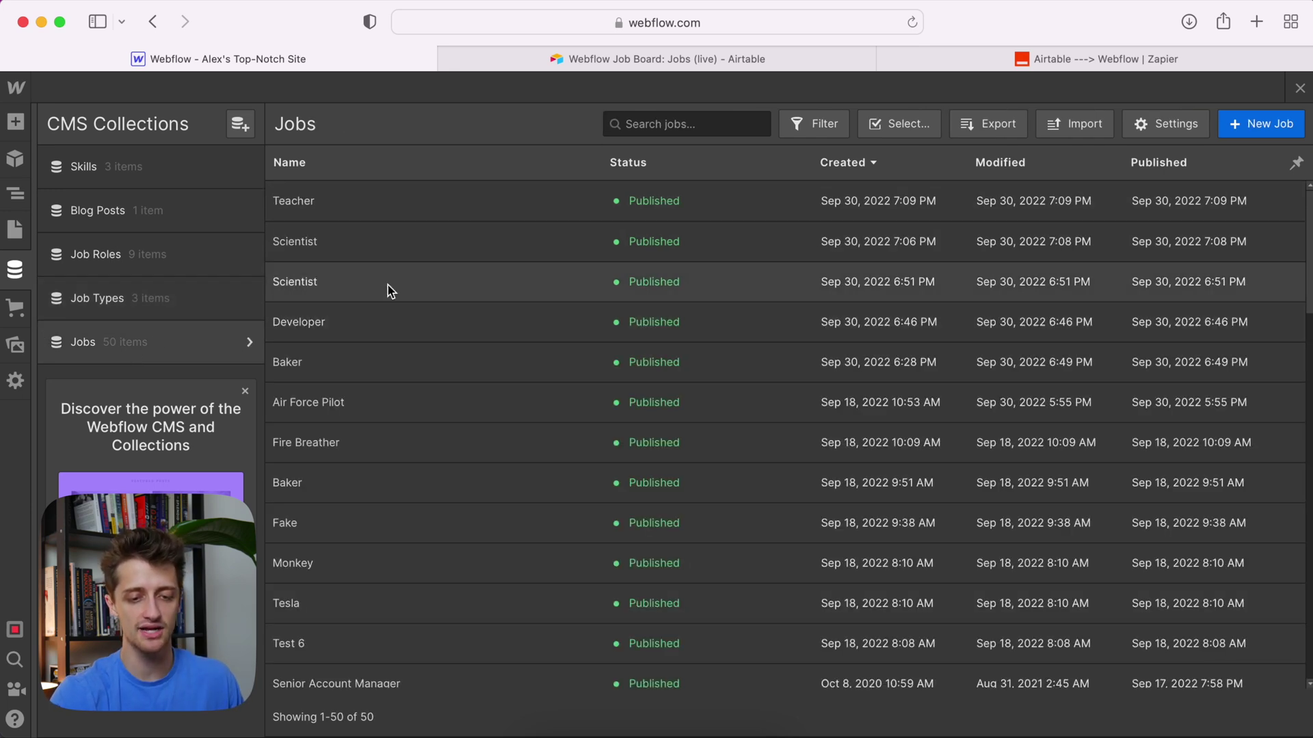
{"action": "left_click", "coordinate": [400, 203]}
{"action": "scroll", "coordinate": [806, 281], "scroll_direction": "down", "scroll_amount": 10}
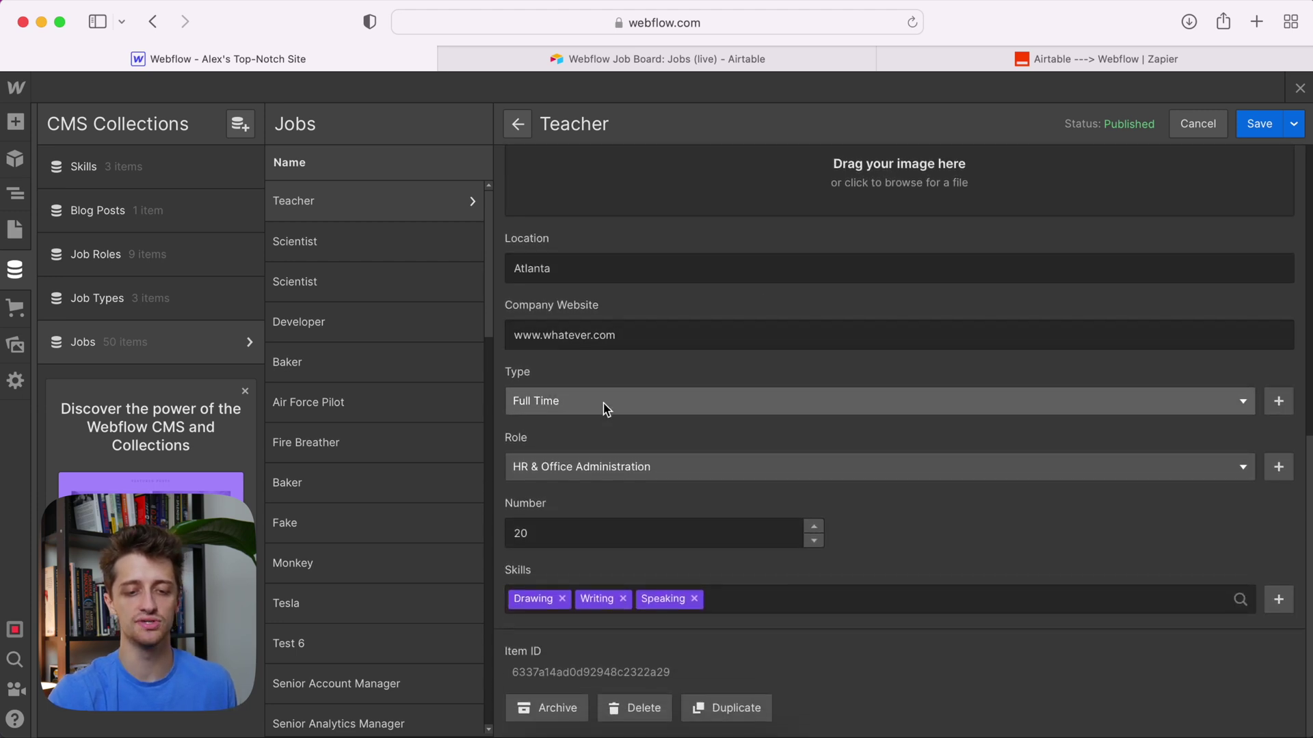
{"action": "left_click", "coordinate": [606, 409]}
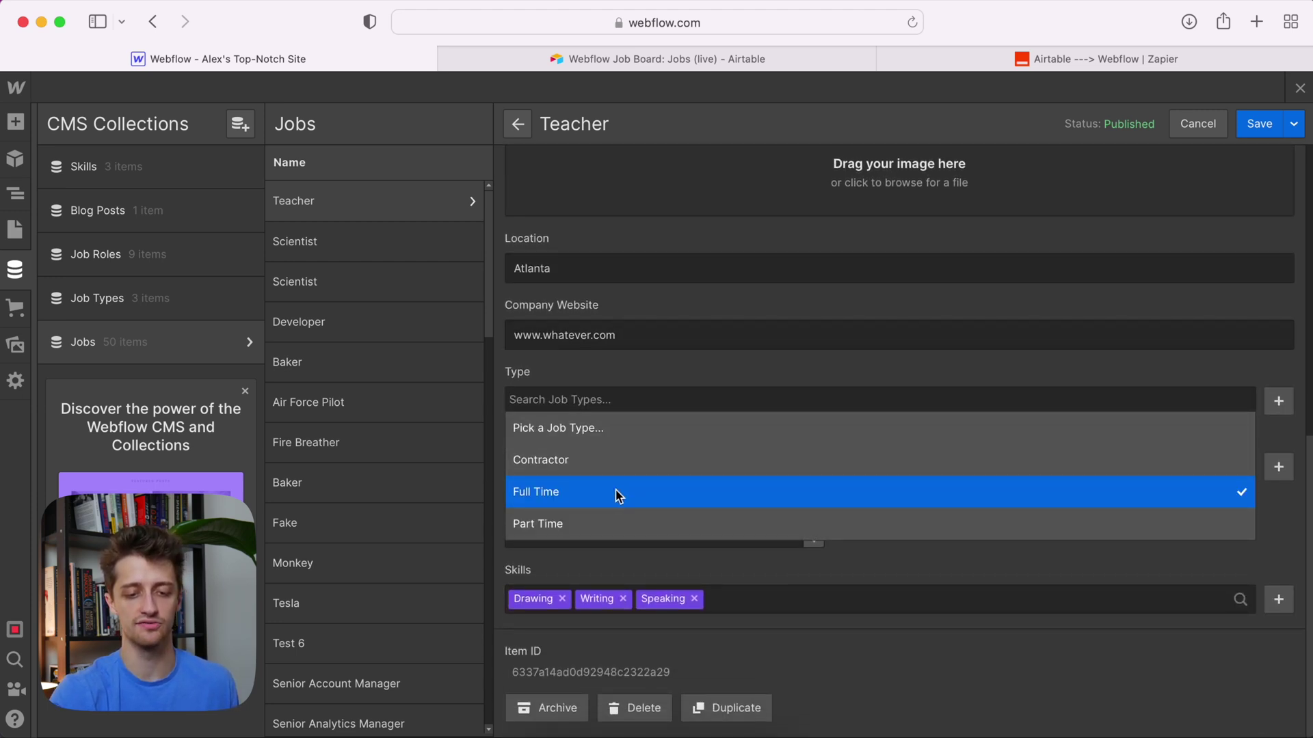
Cycle Teacher's Type through Contractor and Full Time, finally setting it to Part Time.
{"action": "left_click", "coordinate": [607, 460]}
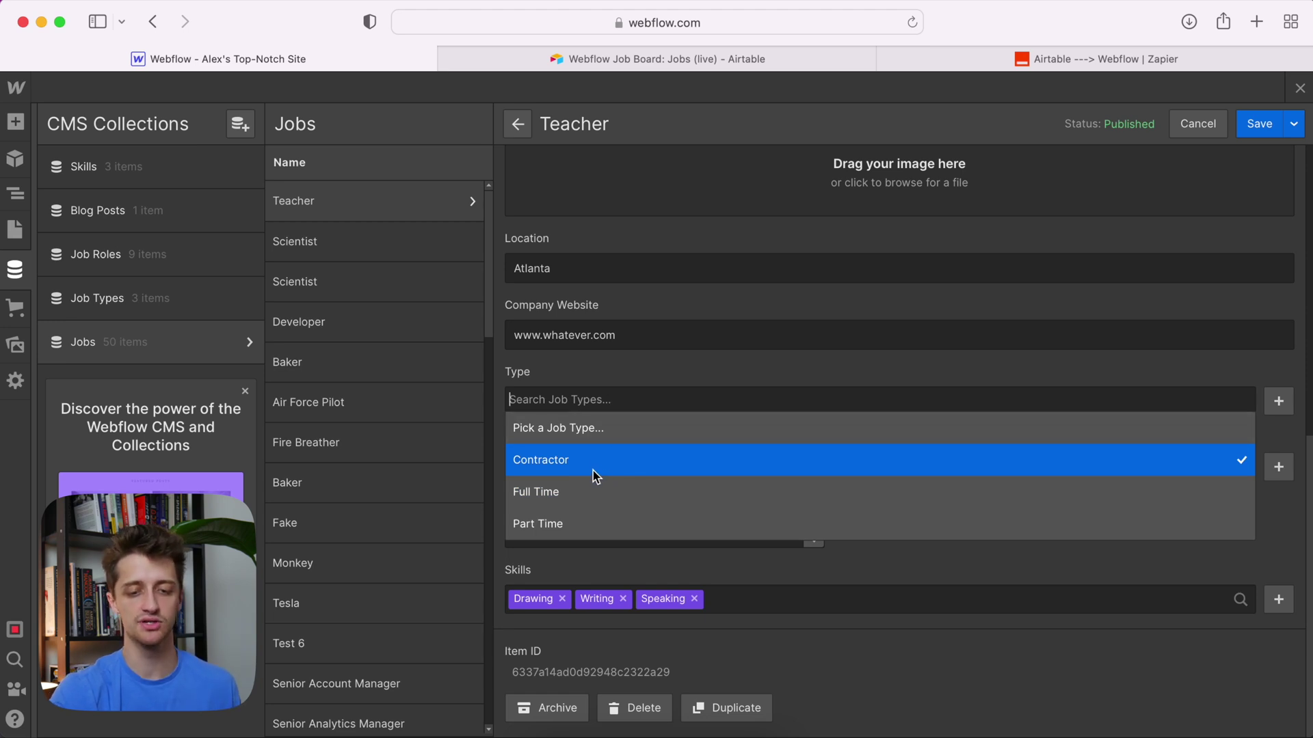
{"action": "left_click", "coordinate": [595, 467]}
{"action": "left_click", "coordinate": [580, 402]}
{"action": "left_click", "coordinate": [568, 487]}
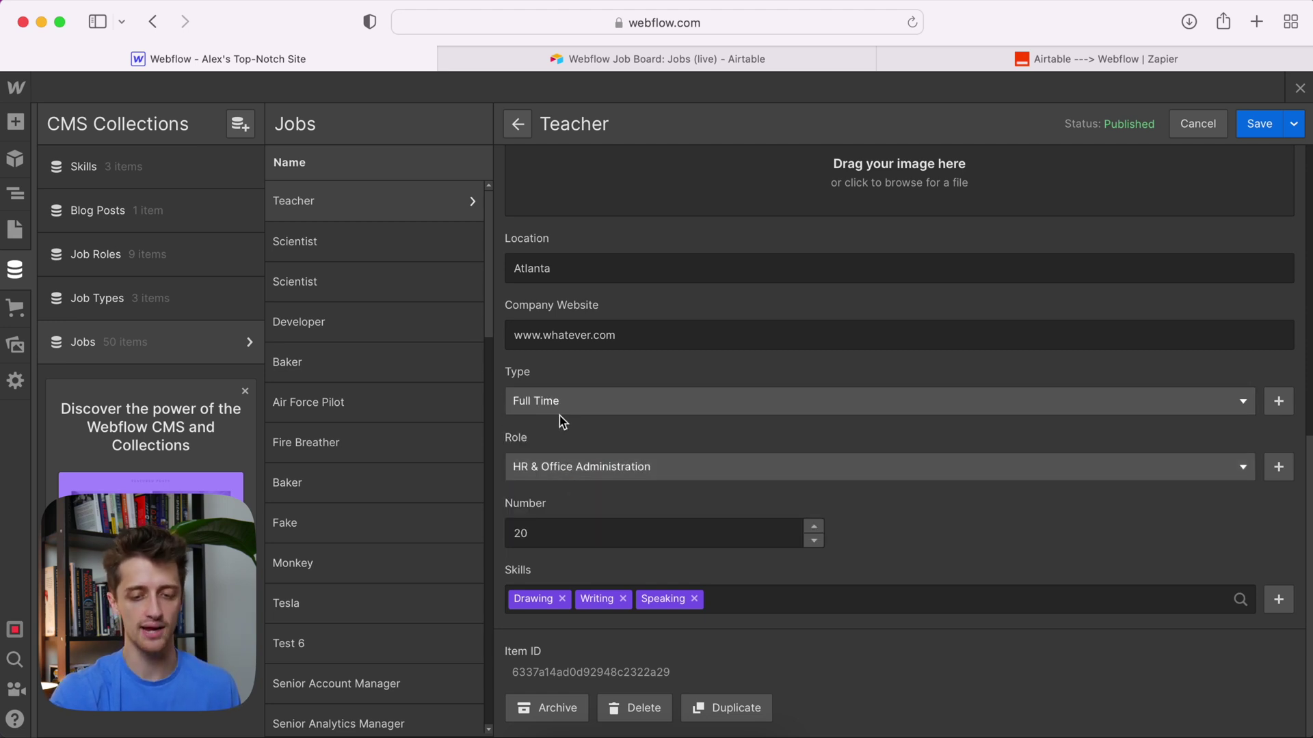
{"action": "left_click", "coordinate": [559, 405]}
{"action": "left_click", "coordinate": [554, 525]}
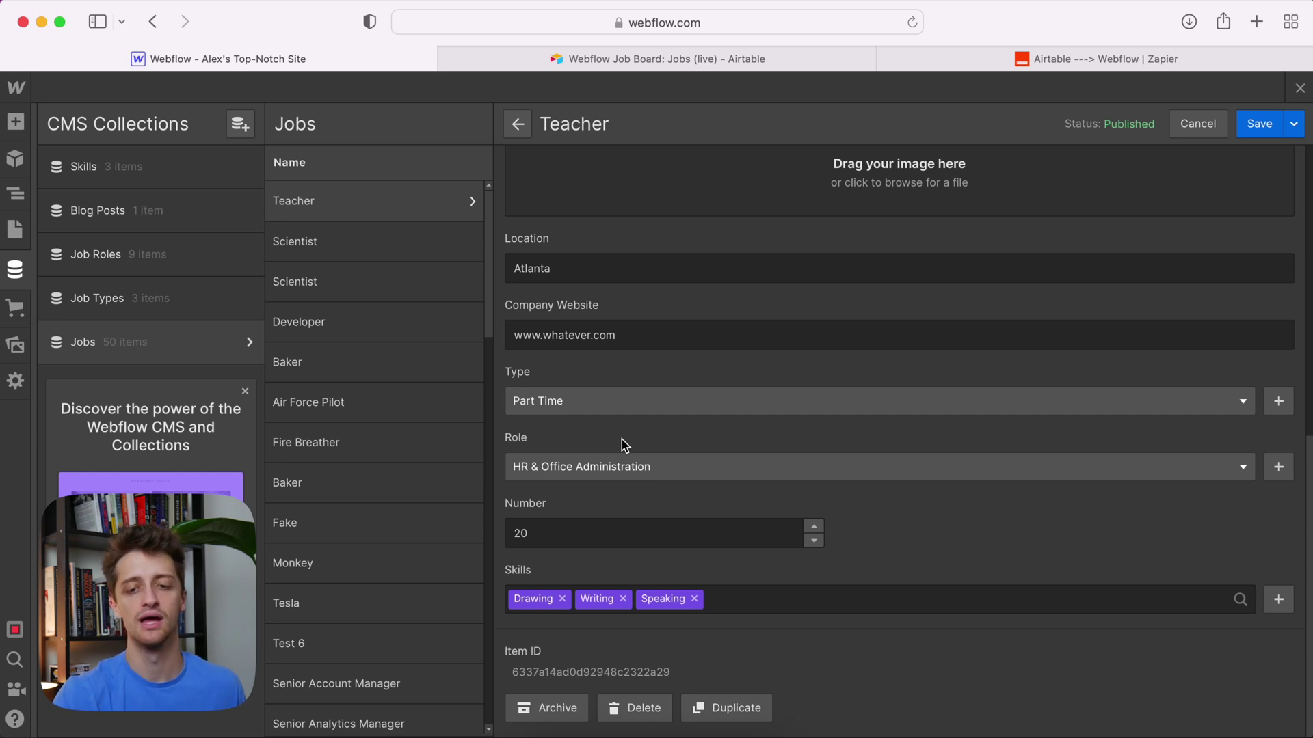
{"action": "left_click", "coordinate": [813, 56]}
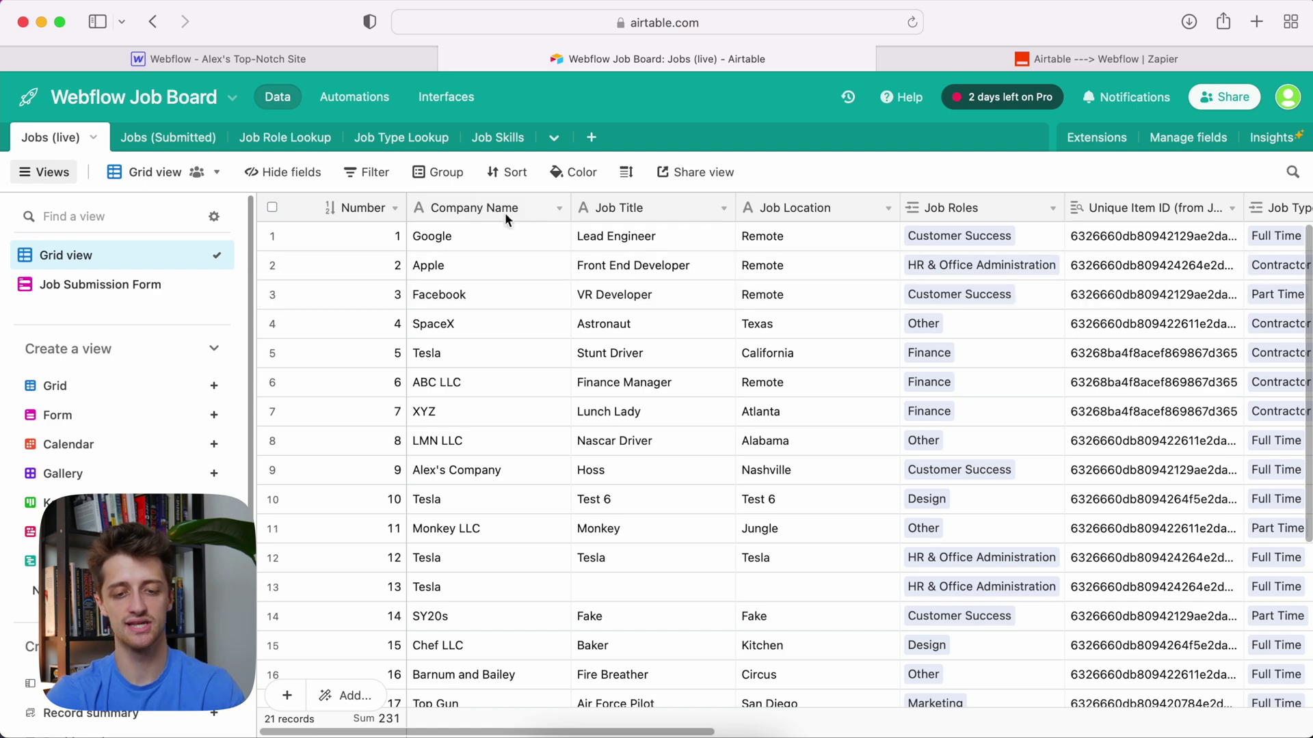
Glance back at the Teacher item in Webflow, then return to Airtable's Jobs grid.
{"action": "scroll", "coordinate": [630, 314], "scroll_direction": "down", "scroll_amount": 3}
{"action": "scroll", "coordinate": [629, 314], "scroll_direction": "up", "scroll_amount": 5}
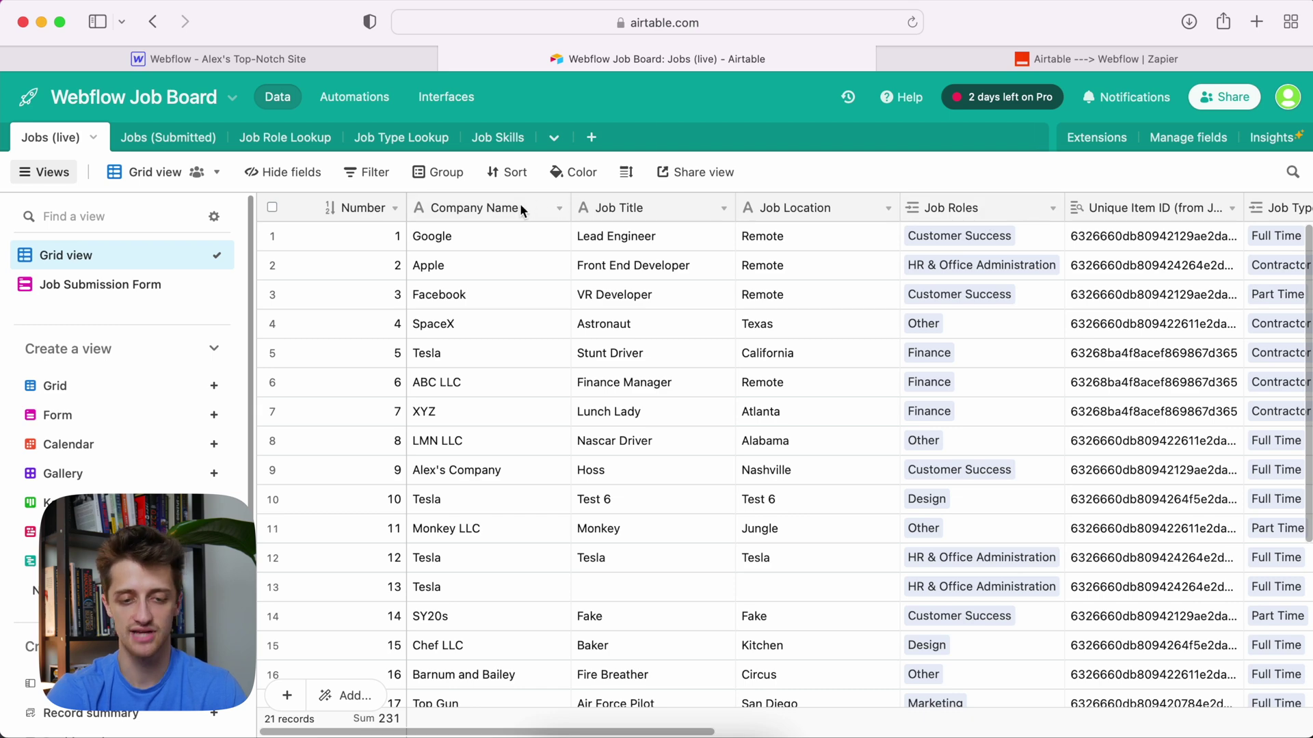
{"action": "left_click", "coordinate": [339, 60]}
{"action": "scroll", "coordinate": [595, 255], "scroll_direction": "up", "scroll_amount": 5}
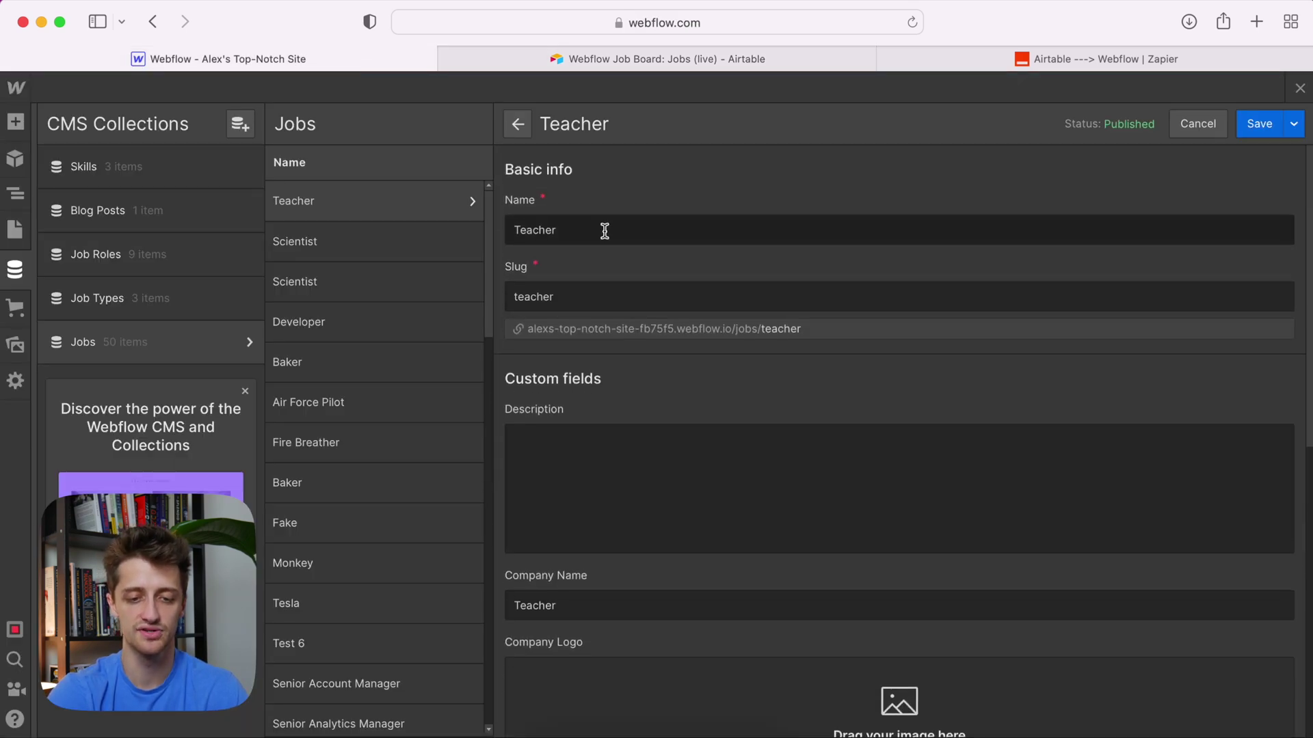
{"action": "scroll", "coordinate": [599, 423], "scroll_direction": "down", "scroll_amount": 5}
{"action": "scroll", "coordinate": [628, 309], "scroll_direction": "up", "scroll_amount": 1}
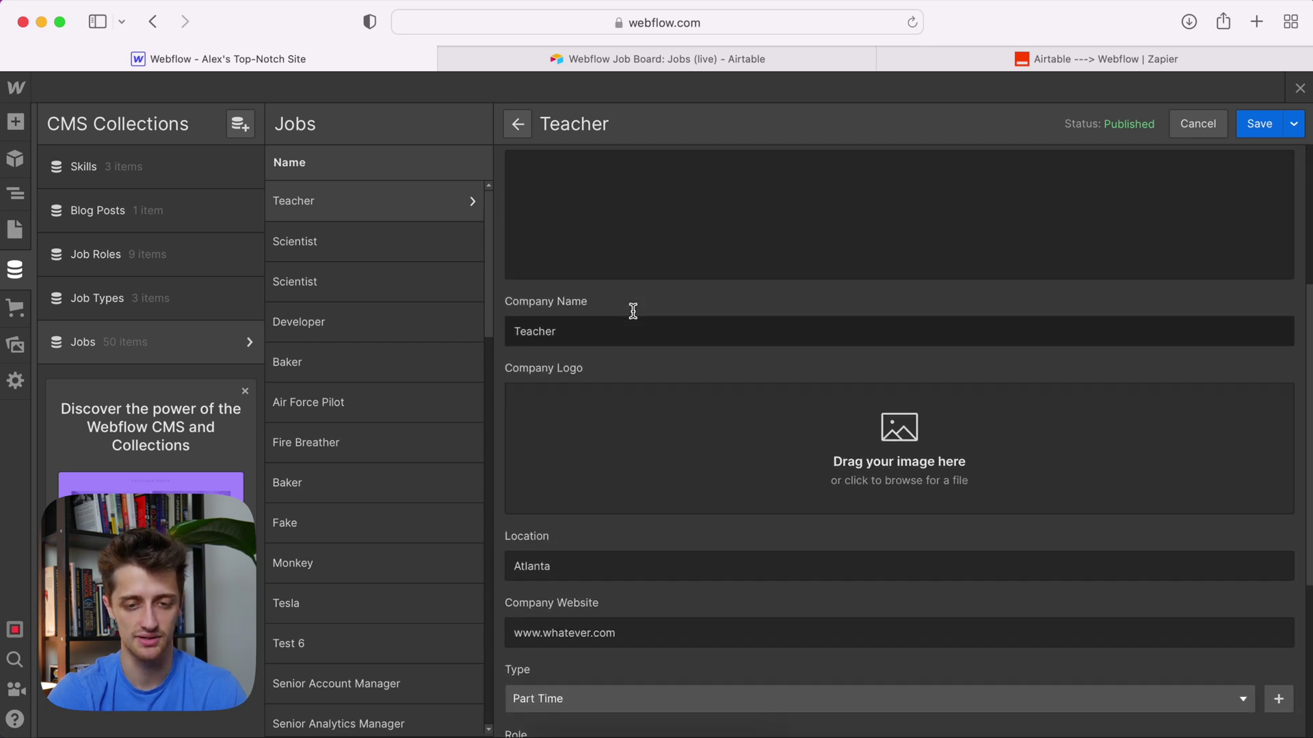
{"action": "key", "text": "ctrl+Tab"}
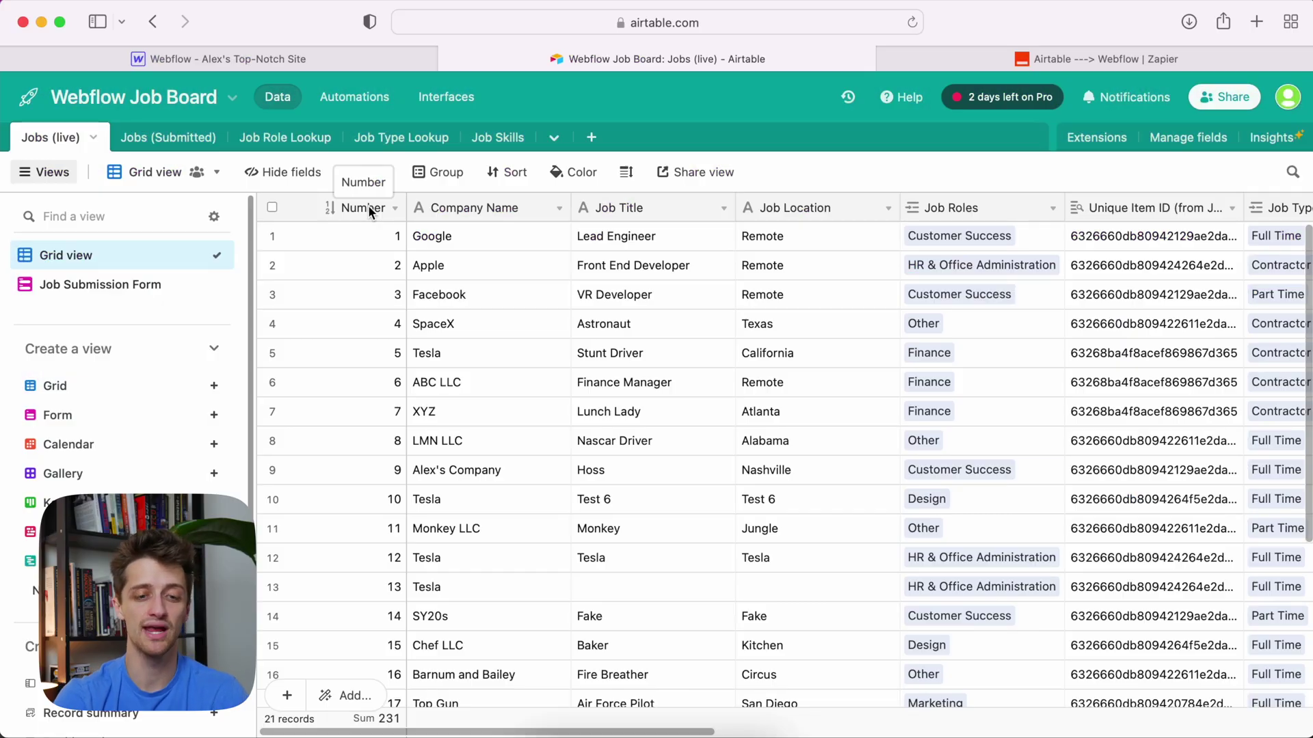
Open Airtable's Job Type Lookup table and compare it with Teacher's Type choices in Webflow.
{"action": "left_click", "coordinate": [395, 140]}
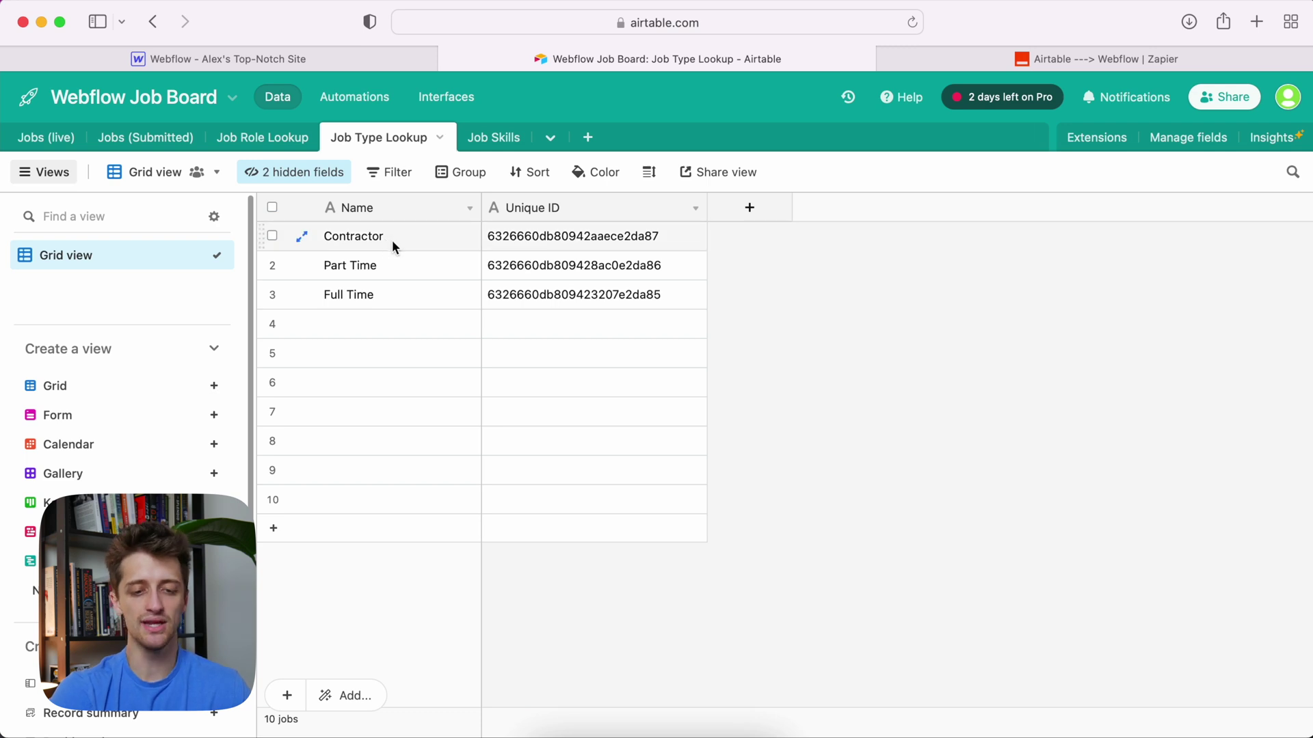
{"action": "left_click", "coordinate": [338, 61]}
{"action": "scroll", "coordinate": [581, 328], "scroll_direction": "down", "scroll_amount": 5}
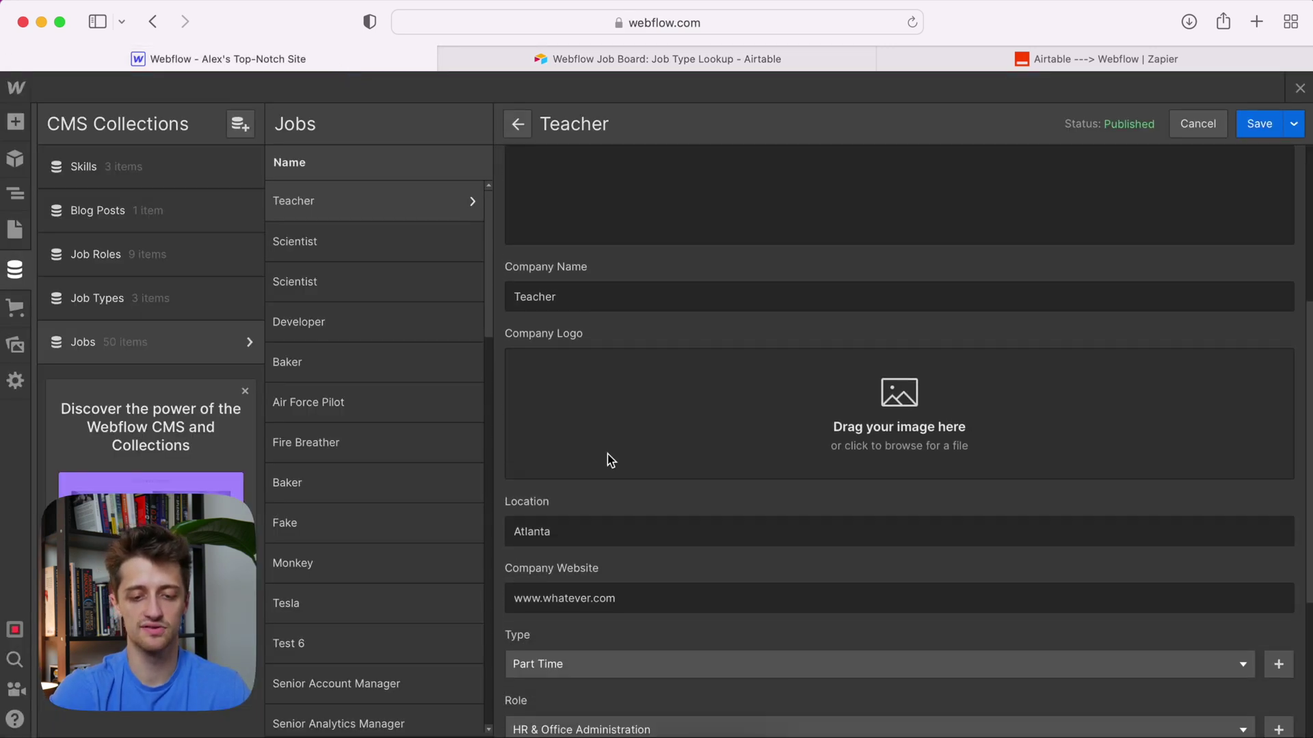
{"action": "scroll", "coordinate": [611, 460], "scroll_direction": "down", "scroll_amount": 3}
{"action": "left_click", "coordinate": [585, 485]}
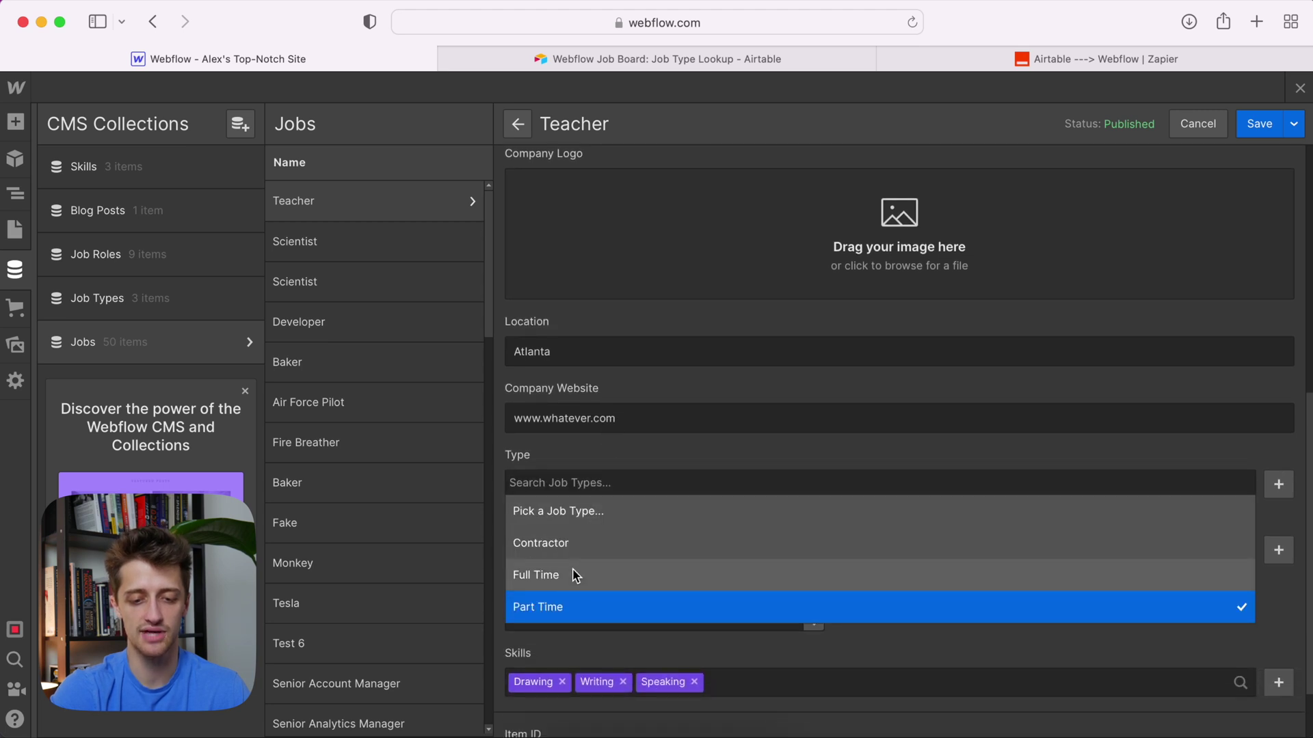
Return to the lookup table, then bring up Webflow's Job Types collection.
{"action": "left_click", "coordinate": [656, 59]}
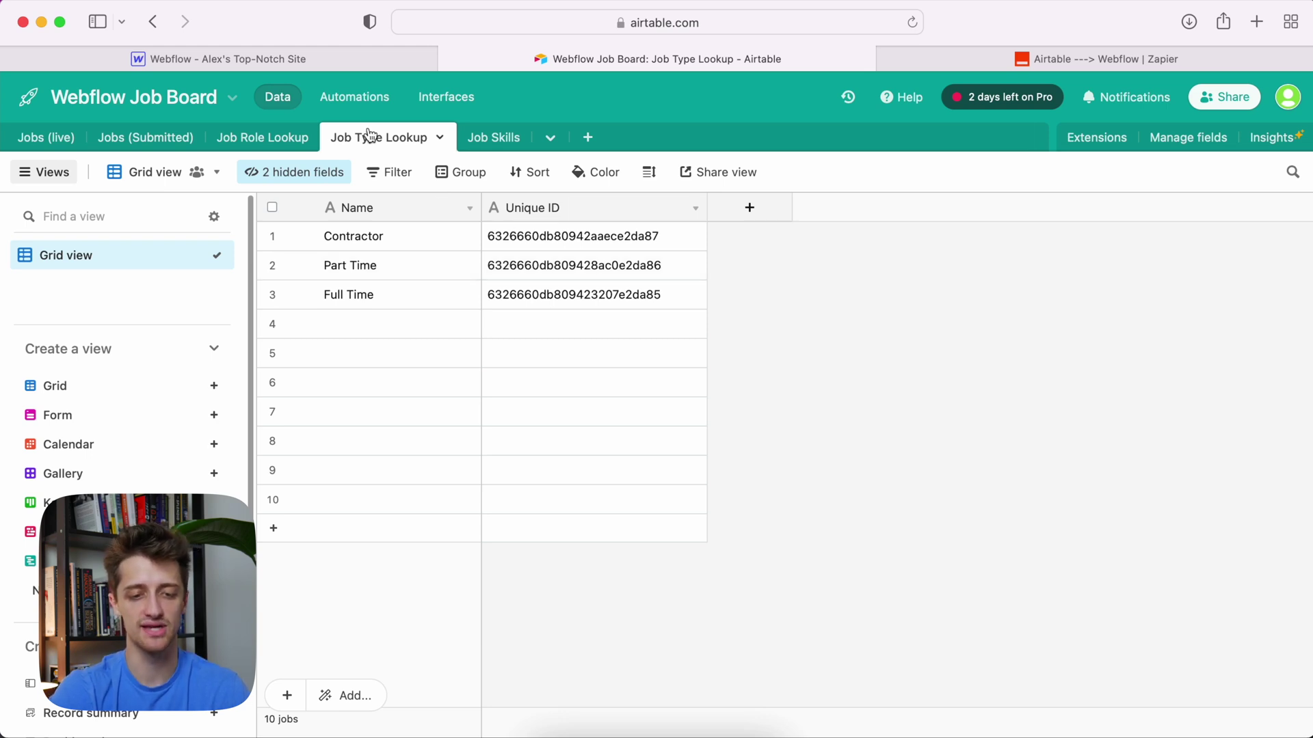
{"action": "left_click", "coordinate": [219, 59]}
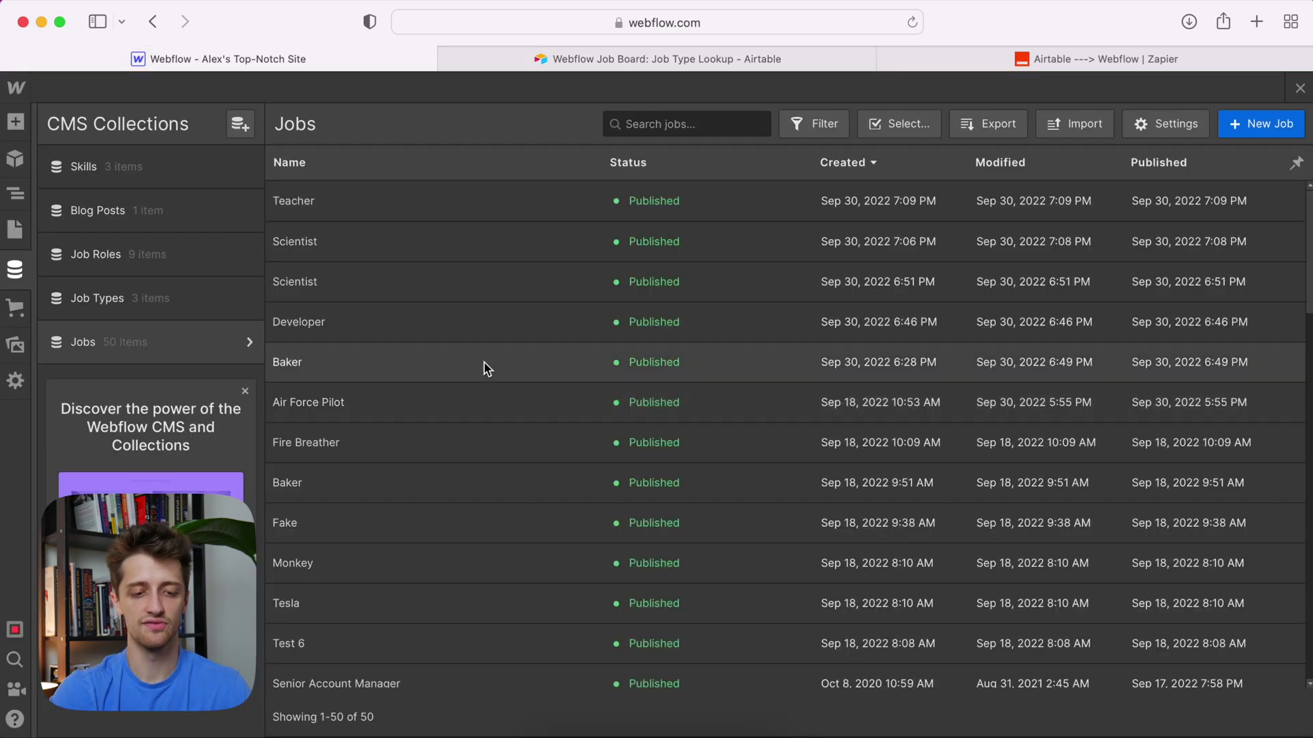
{"action": "left_click", "coordinate": [160, 301]}
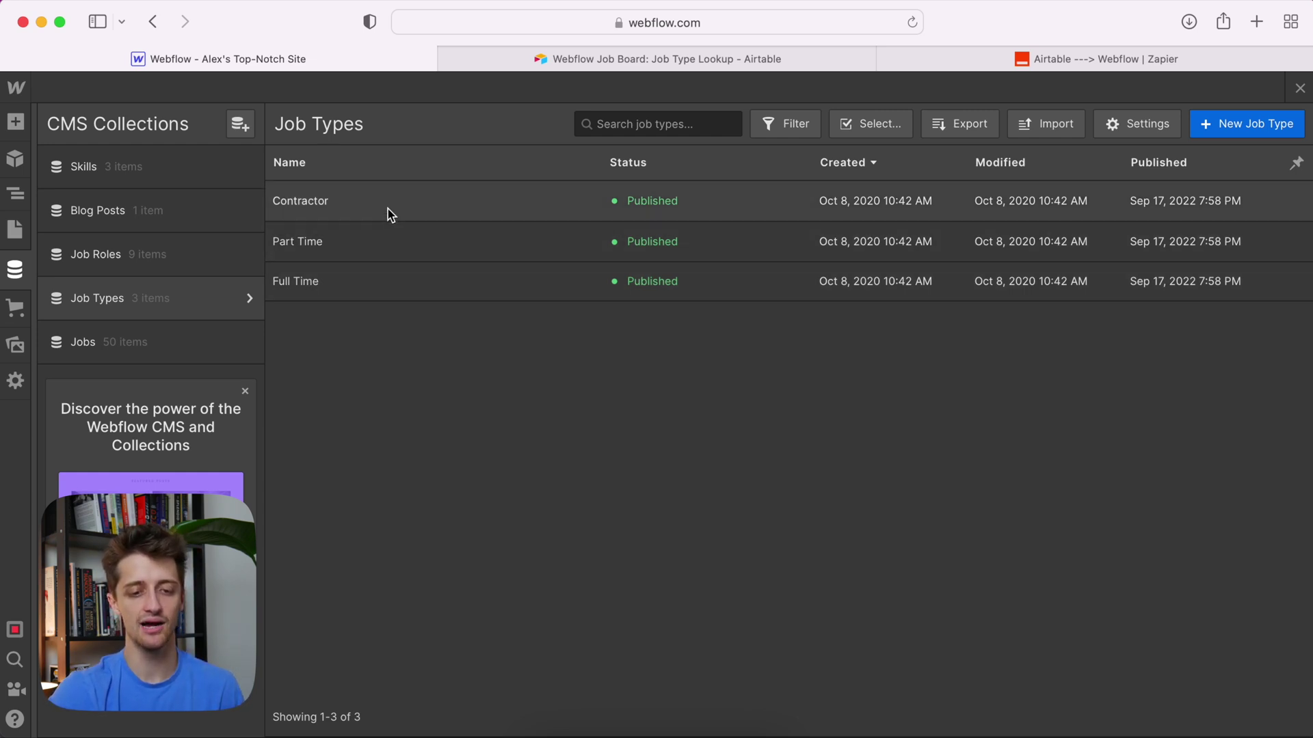
Compare Contractor's Webflow Item ID with the Airtable Unique IDs of the three job types.
{"action": "left_click", "coordinate": [371, 208]}
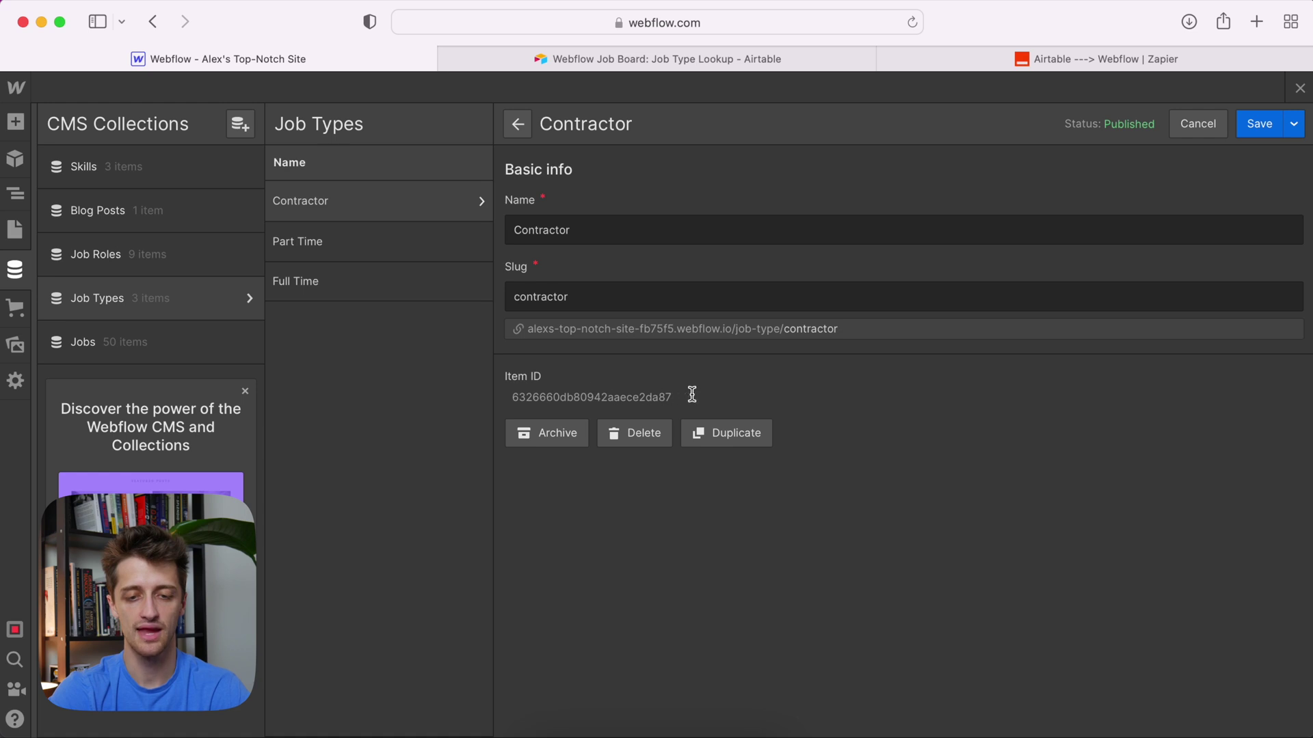
{"action": "left_click", "coordinate": [736, 67]}
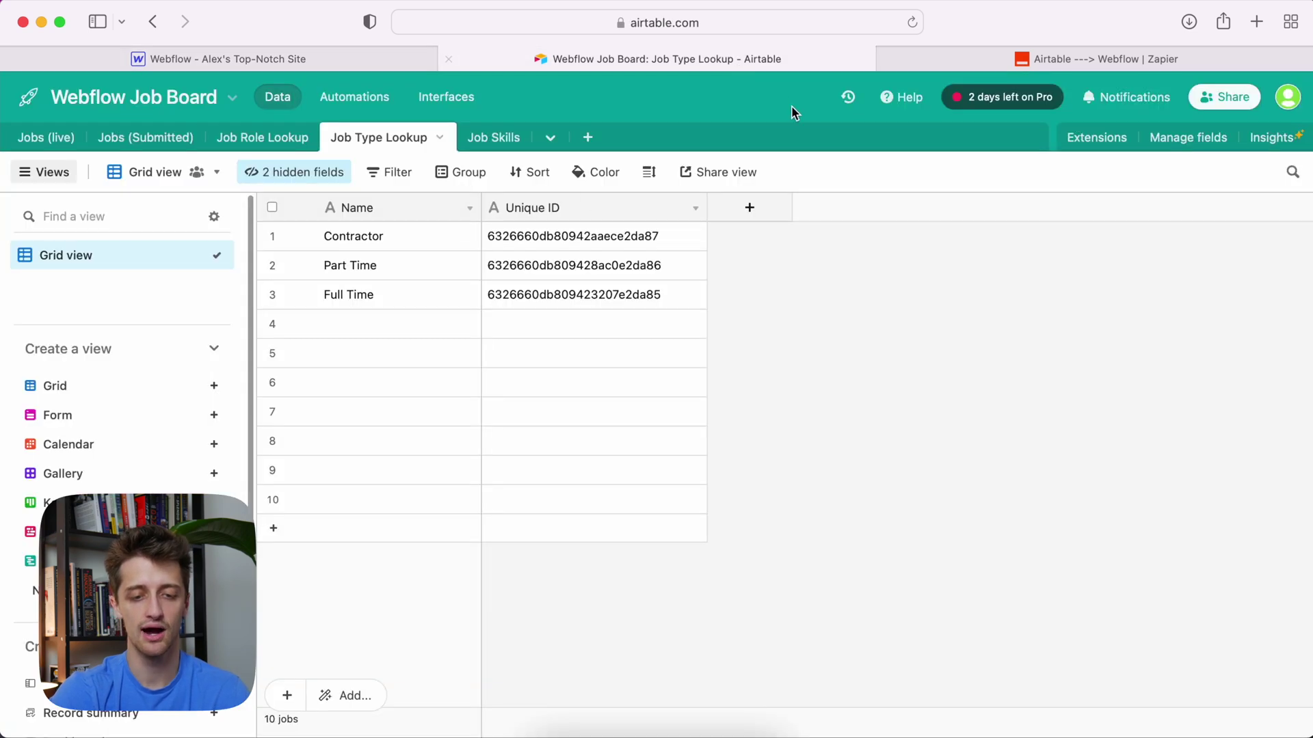
{"action": "left_click", "coordinate": [512, 235]}
{"action": "left_click", "coordinate": [539, 273]}
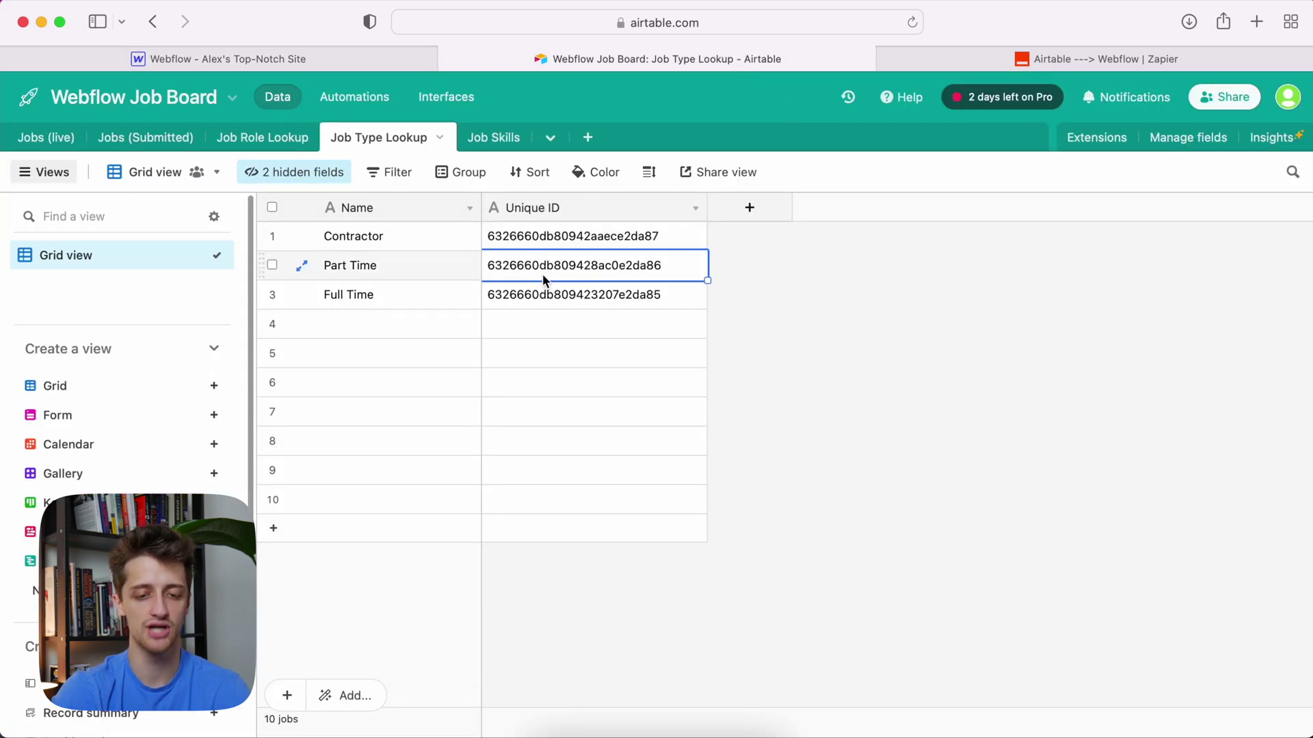
{"action": "left_click", "coordinate": [559, 295]}
Check the Part Time and Full Time Item IDs against Airtable's Unique IDs, then open Jobs (live).
{"action": "left_click", "coordinate": [359, 60]}
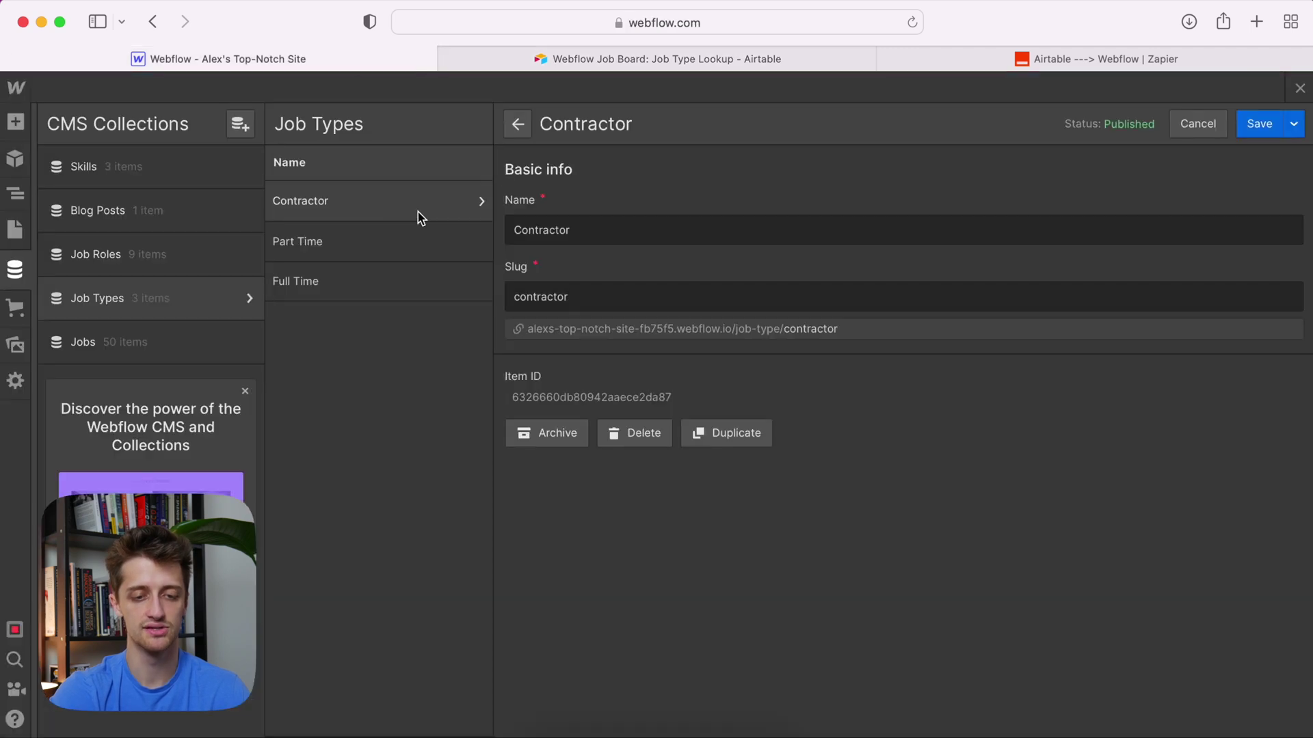
{"action": "left_click", "coordinate": [346, 240]}
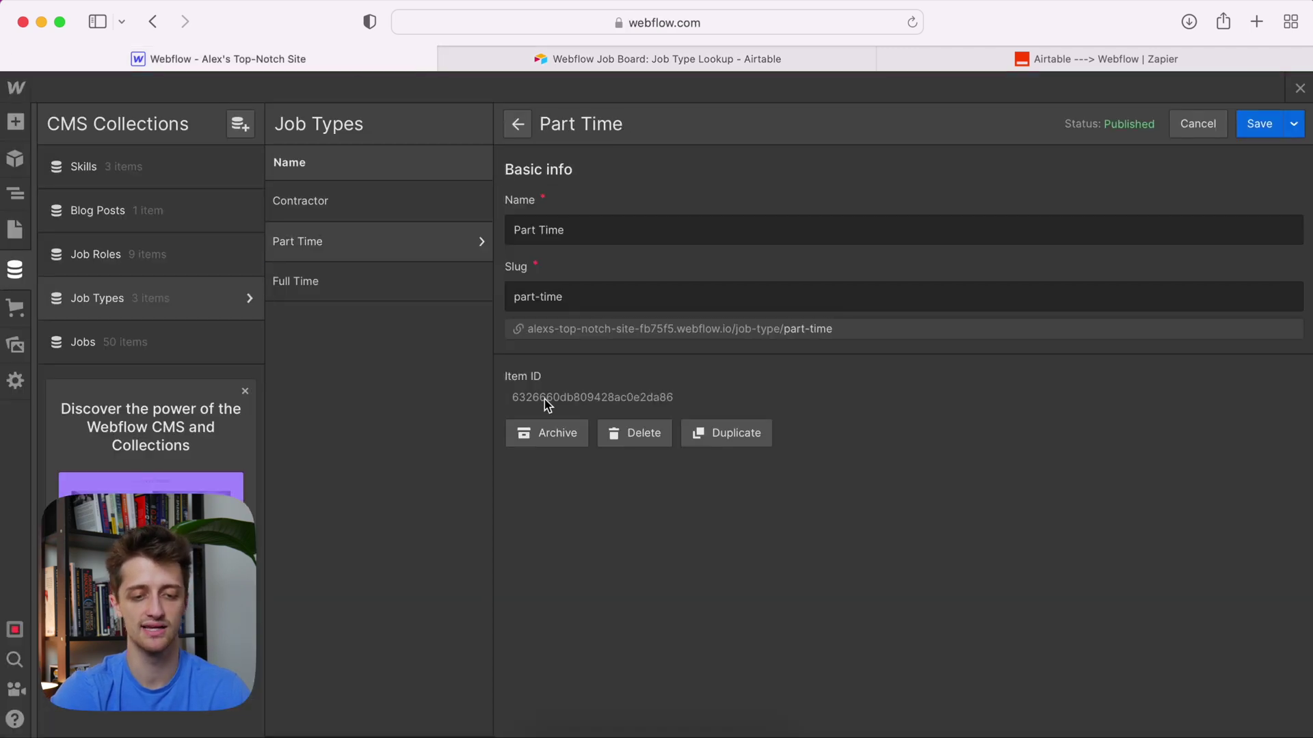
{"action": "left_click", "coordinate": [354, 283]}
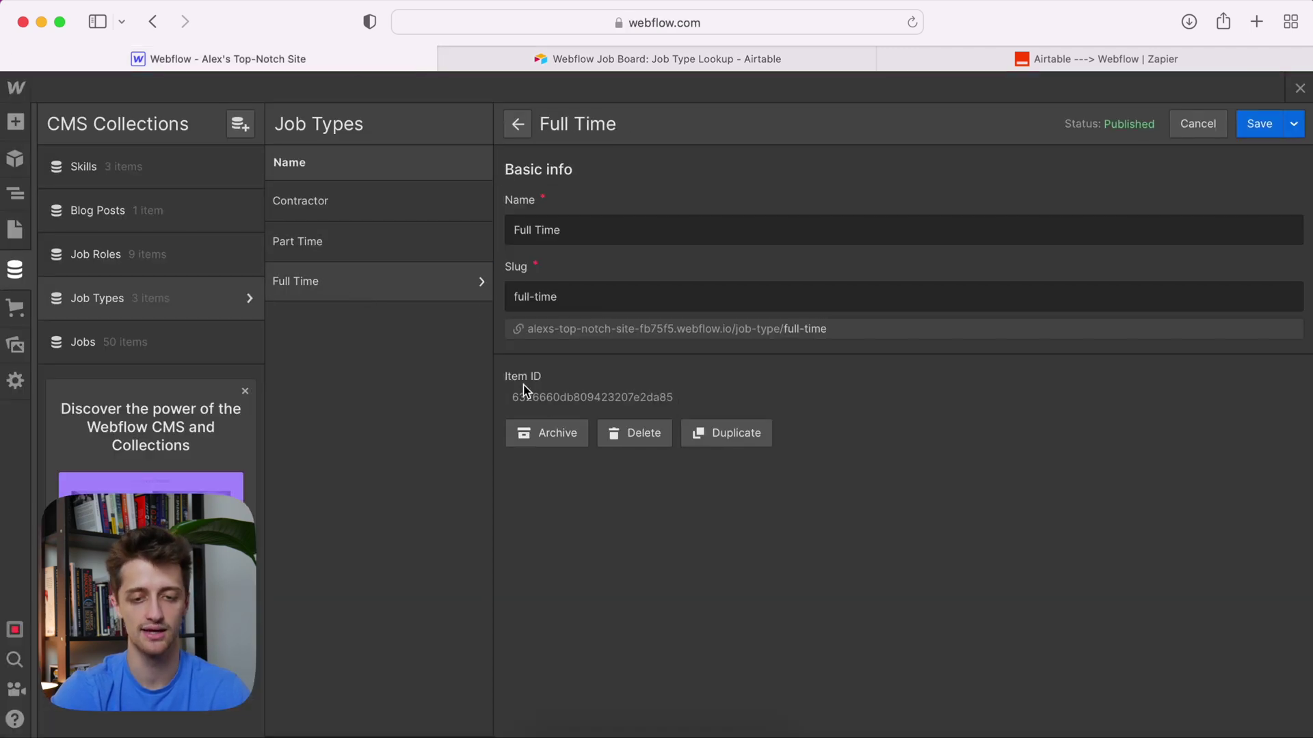
{"action": "left_click", "coordinate": [669, 59]}
{"action": "left_click", "coordinate": [580, 236]}
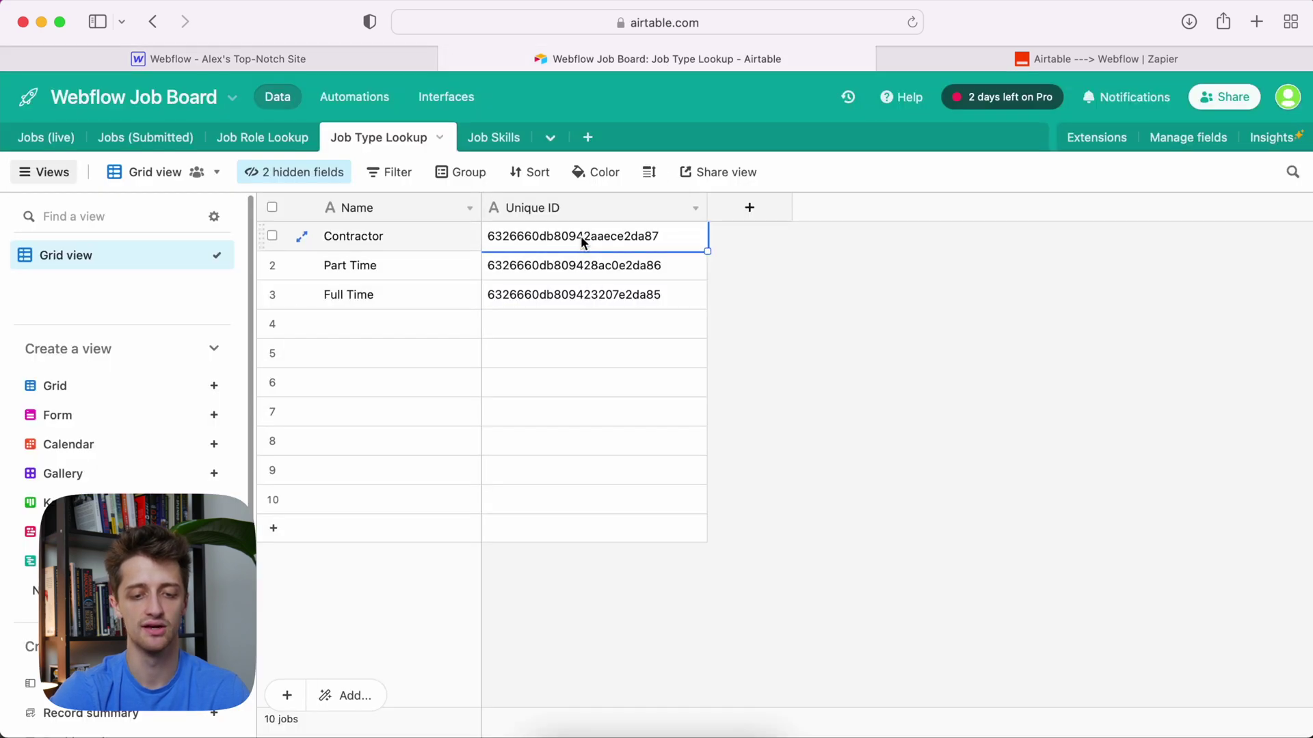
{"action": "left_click", "coordinate": [584, 264]}
{"action": "left_click", "coordinate": [589, 294]}
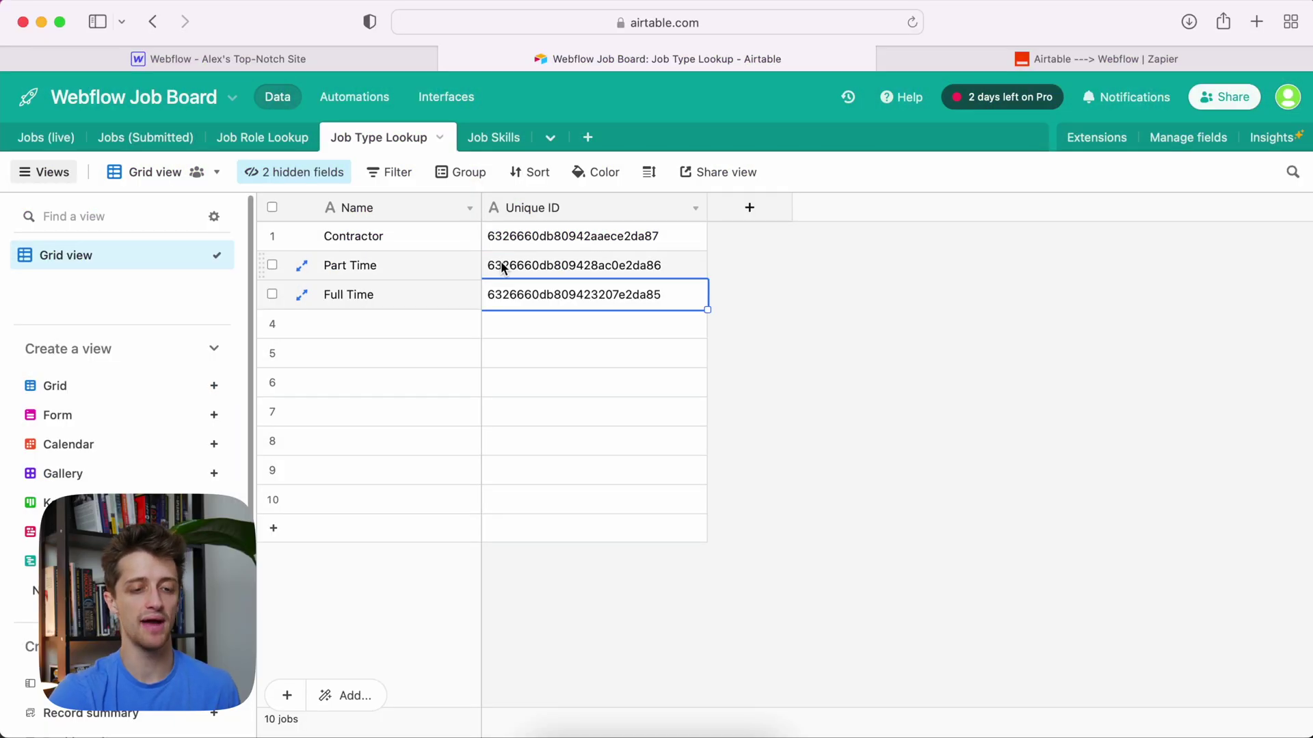
{"action": "left_click", "coordinate": [59, 139]}
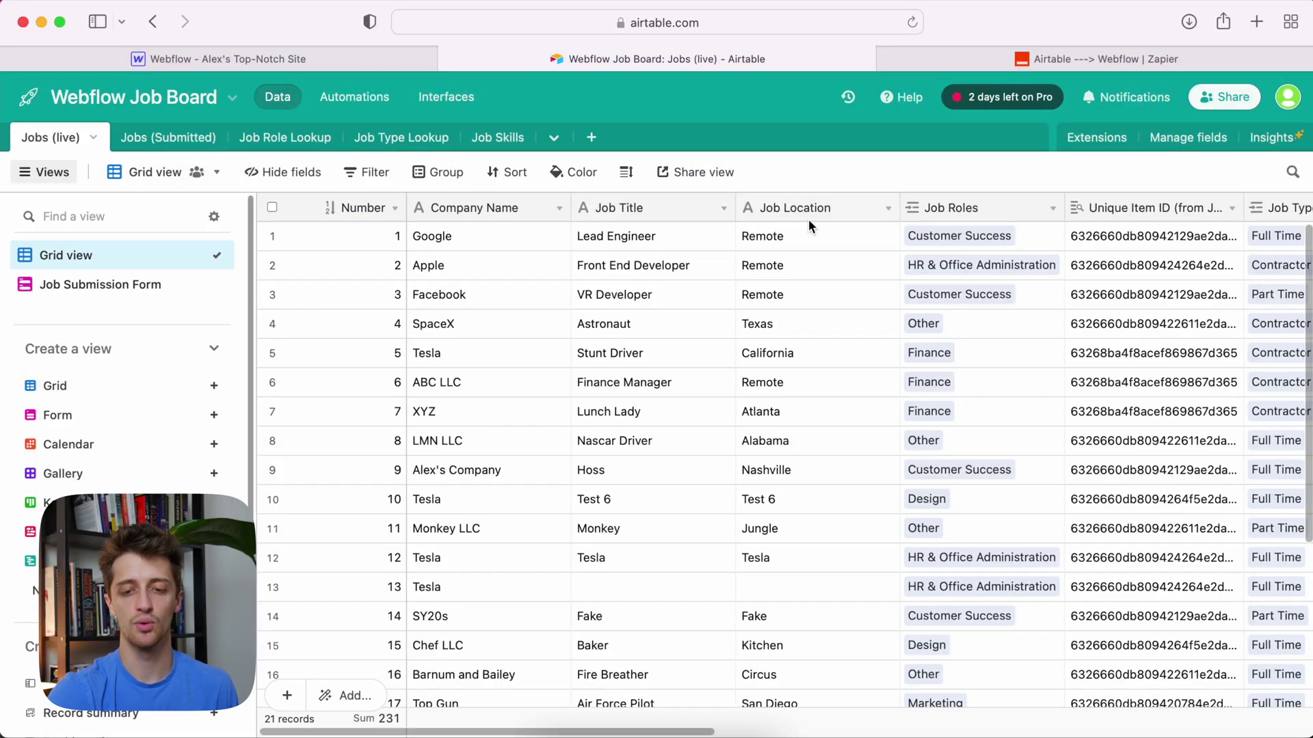
Change the Job Type field to Link to another record pointing at the Job Type Lookup table.
{"action": "scroll", "coordinate": [928, 273], "scroll_direction": "right", "scroll_amount": 5}
{"action": "scroll", "coordinate": [1016, 222], "scroll_direction": "right", "scroll_amount": 4}
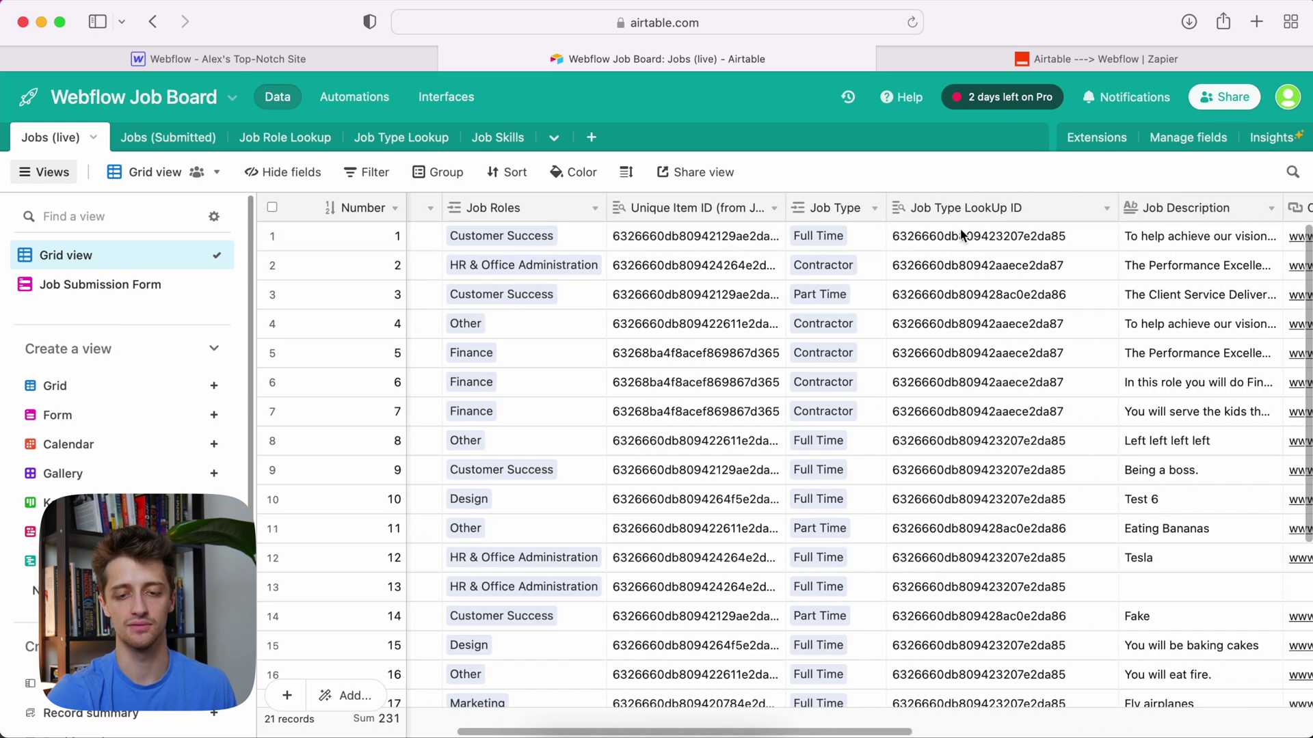
{"action": "left_click", "coordinate": [838, 206]}
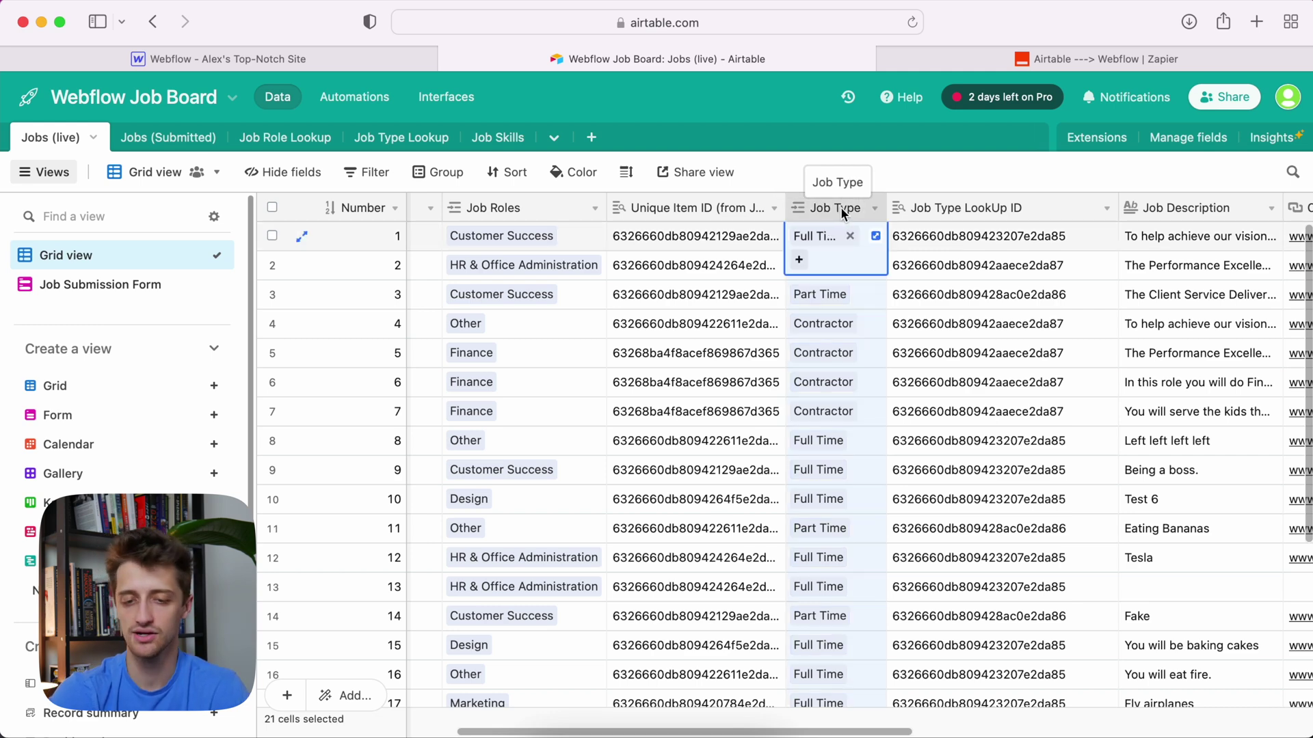
{"action": "double_click", "coordinate": [839, 207]}
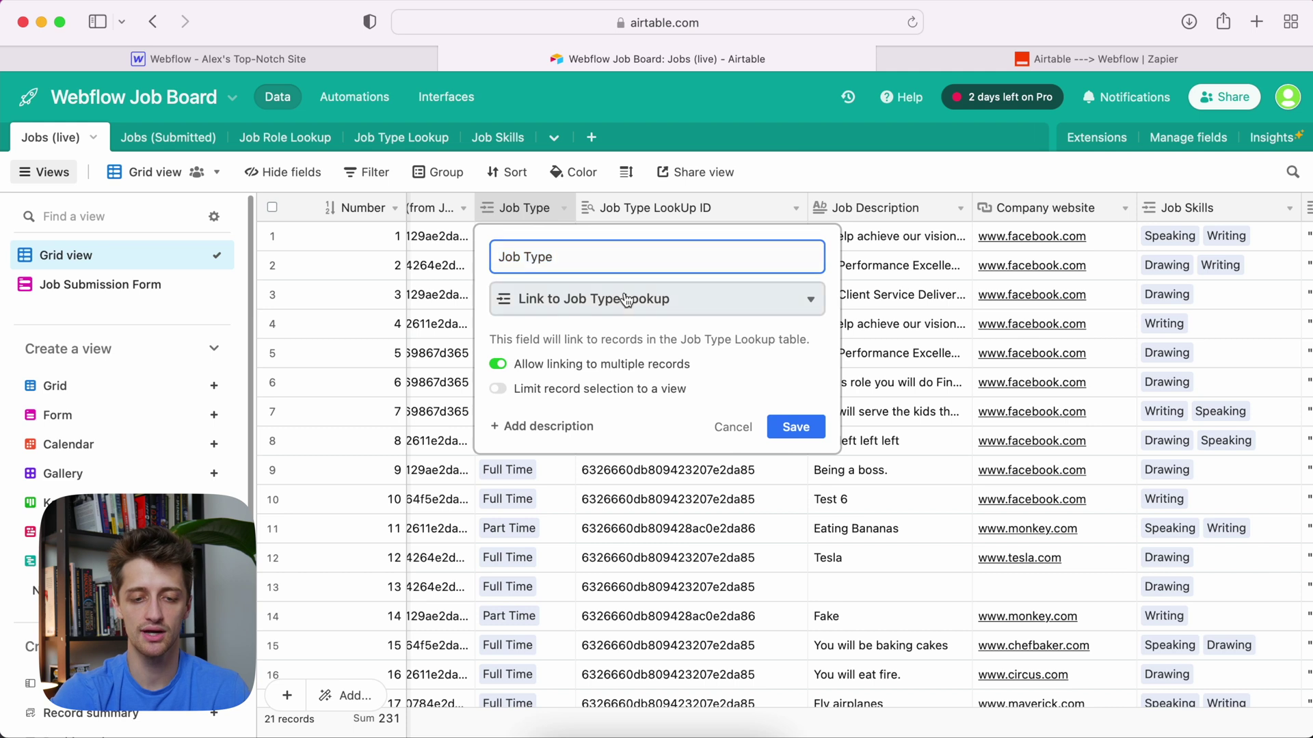
{"action": "left_click", "coordinate": [601, 298]}
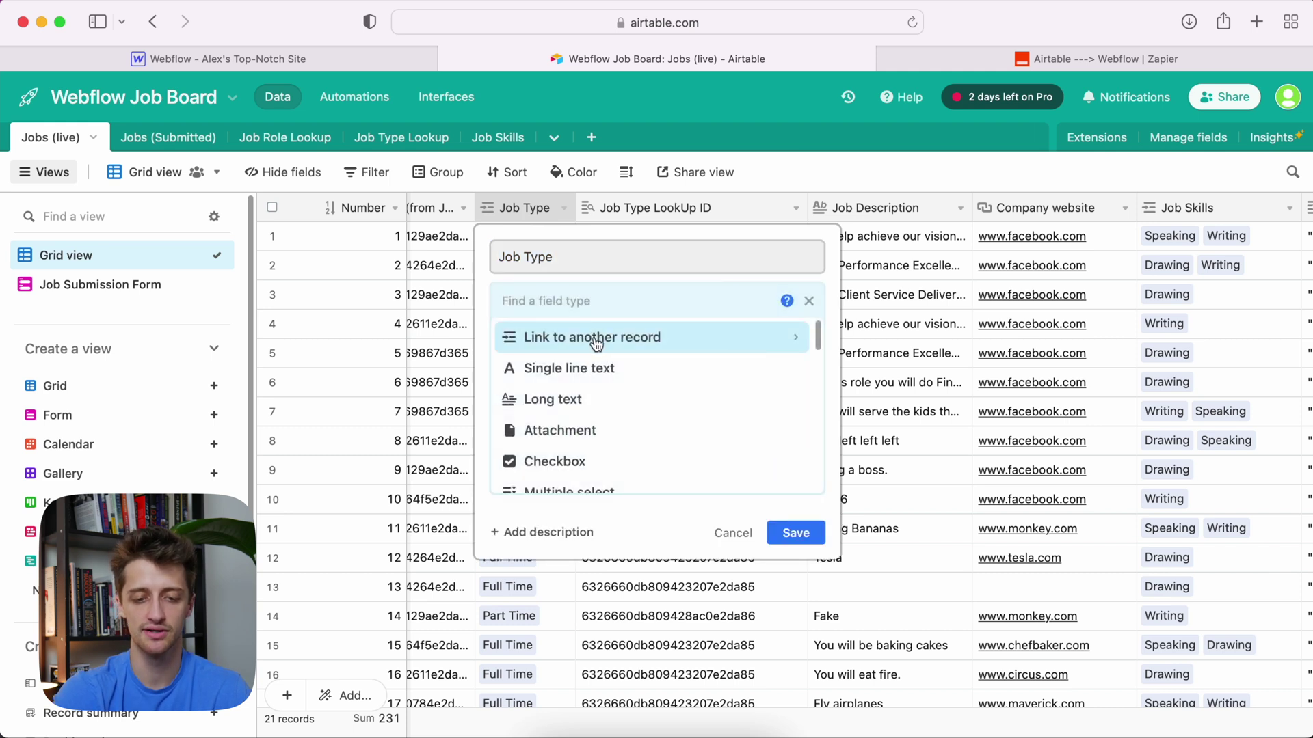
{"action": "left_click", "coordinate": [596, 342]}
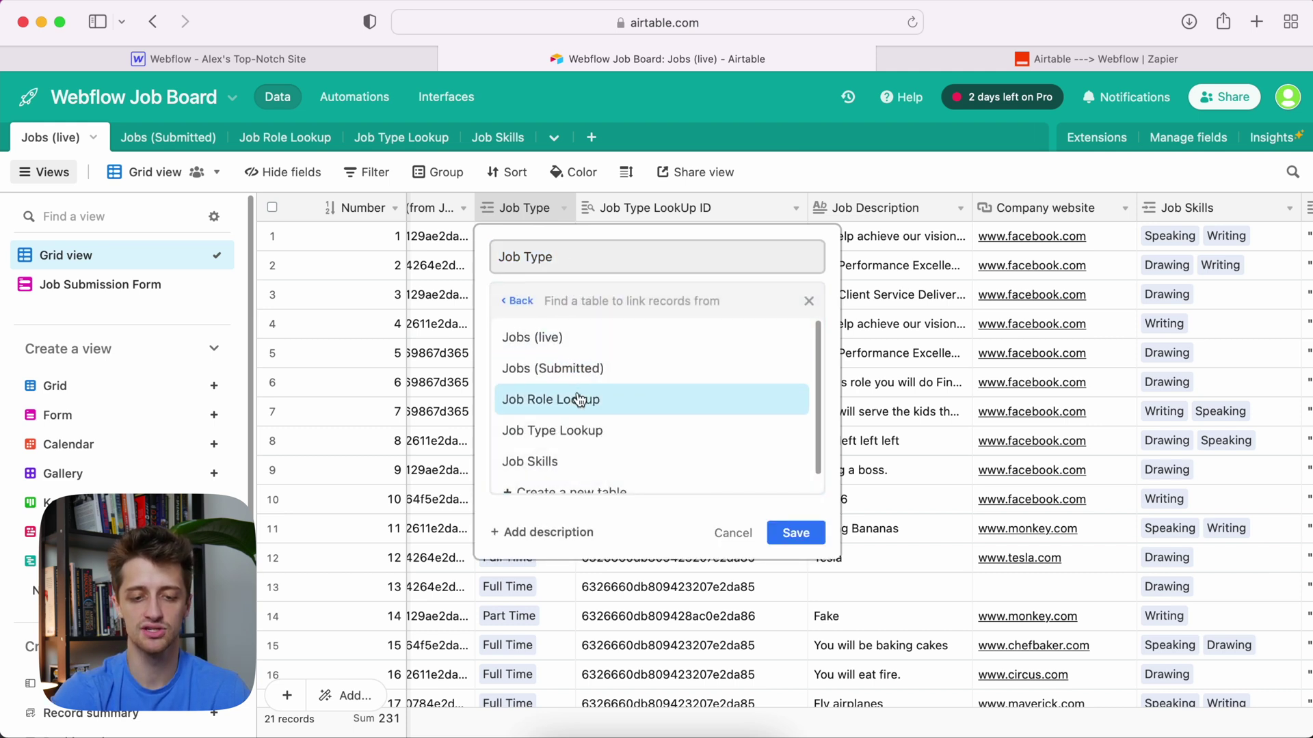
{"action": "scroll", "coordinate": [588, 402], "scroll_direction": "down", "scroll_amount": 1}
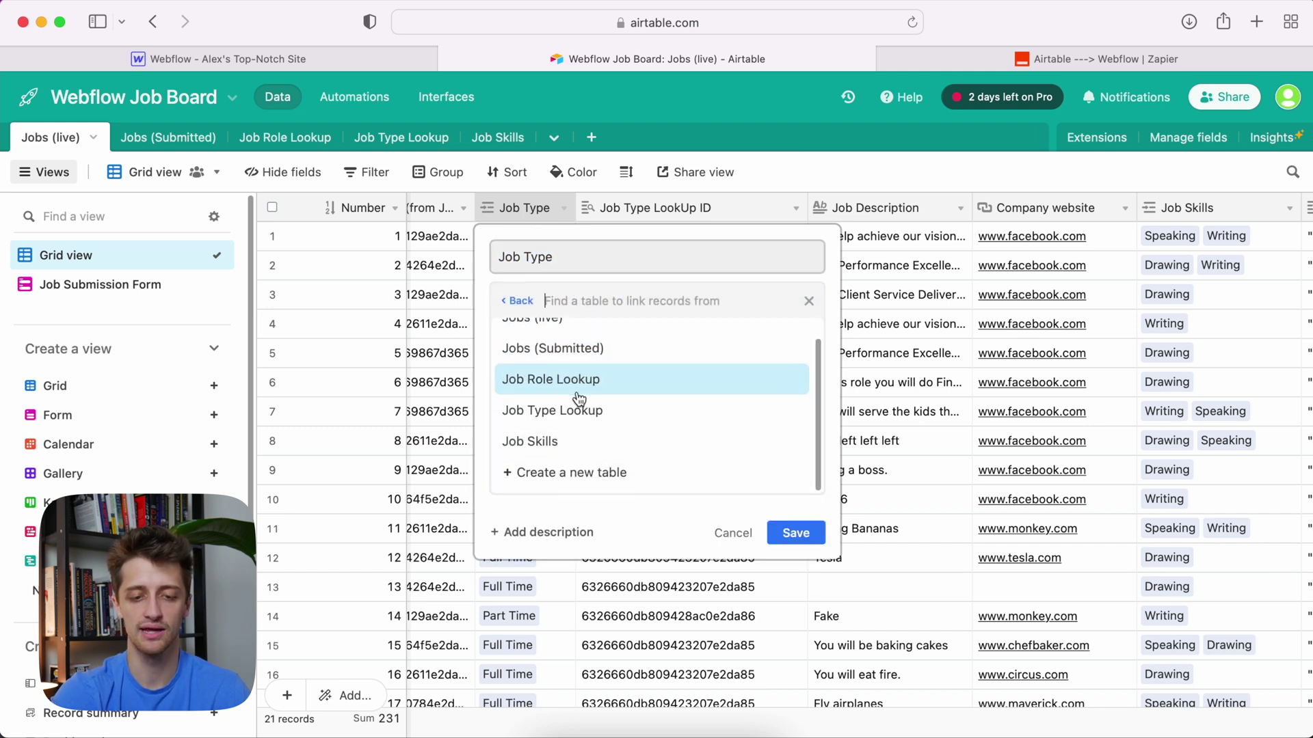
{"action": "left_click", "coordinate": [615, 411]}
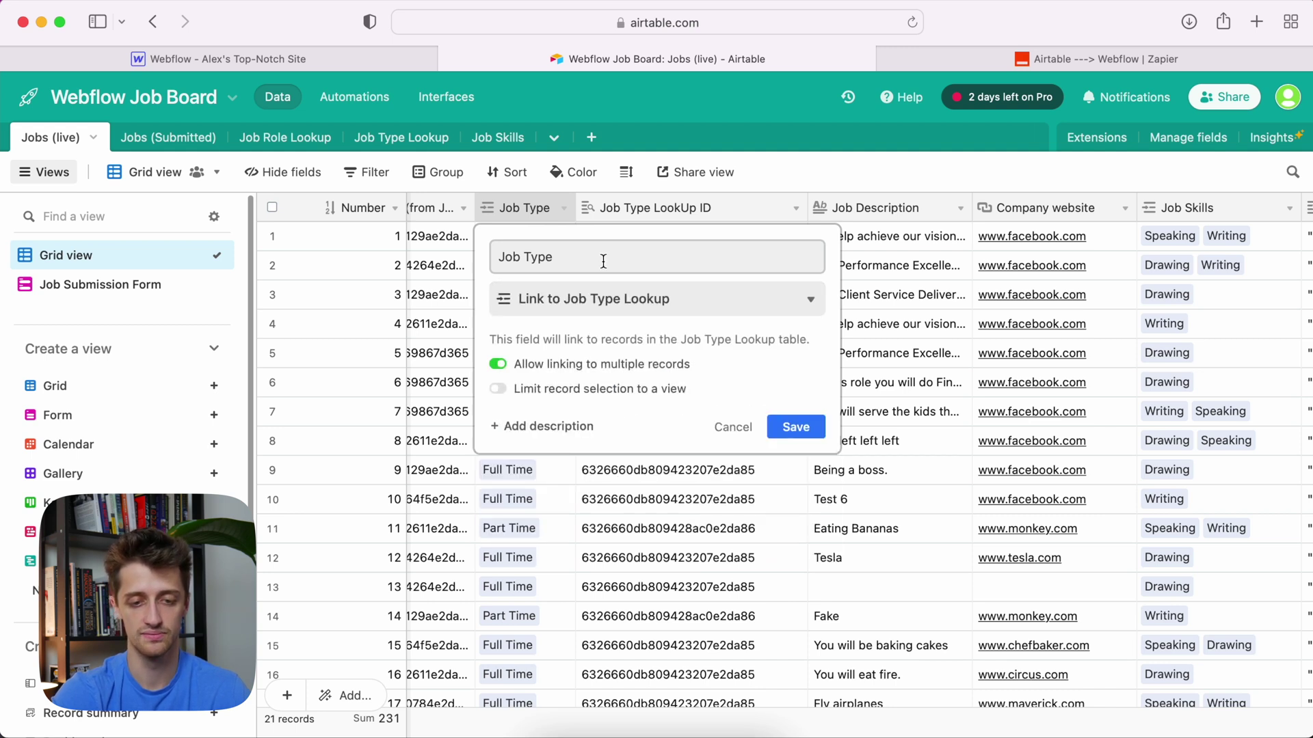
{"action": "left_click", "coordinate": [797, 428]}
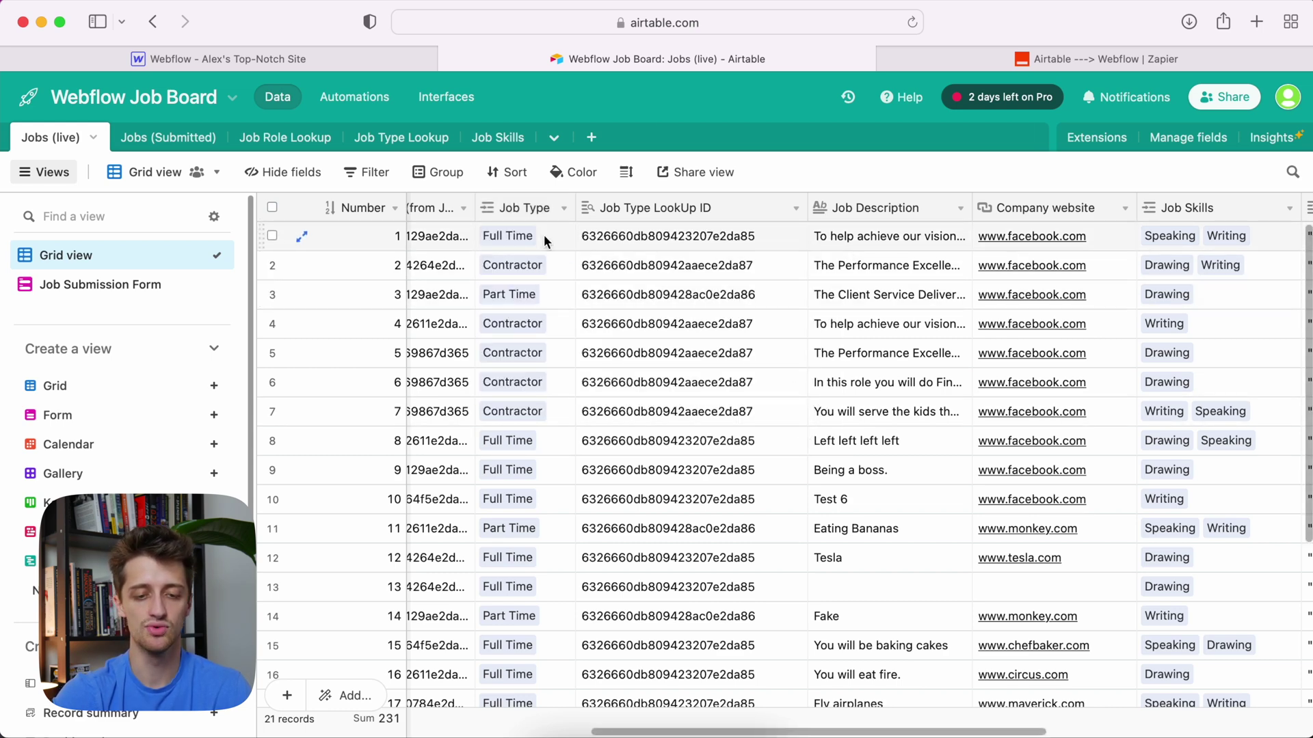
Replace job 1's Full Time link with Part Time and check its updated lookup ID.
{"action": "left_click", "coordinate": [578, 237]}
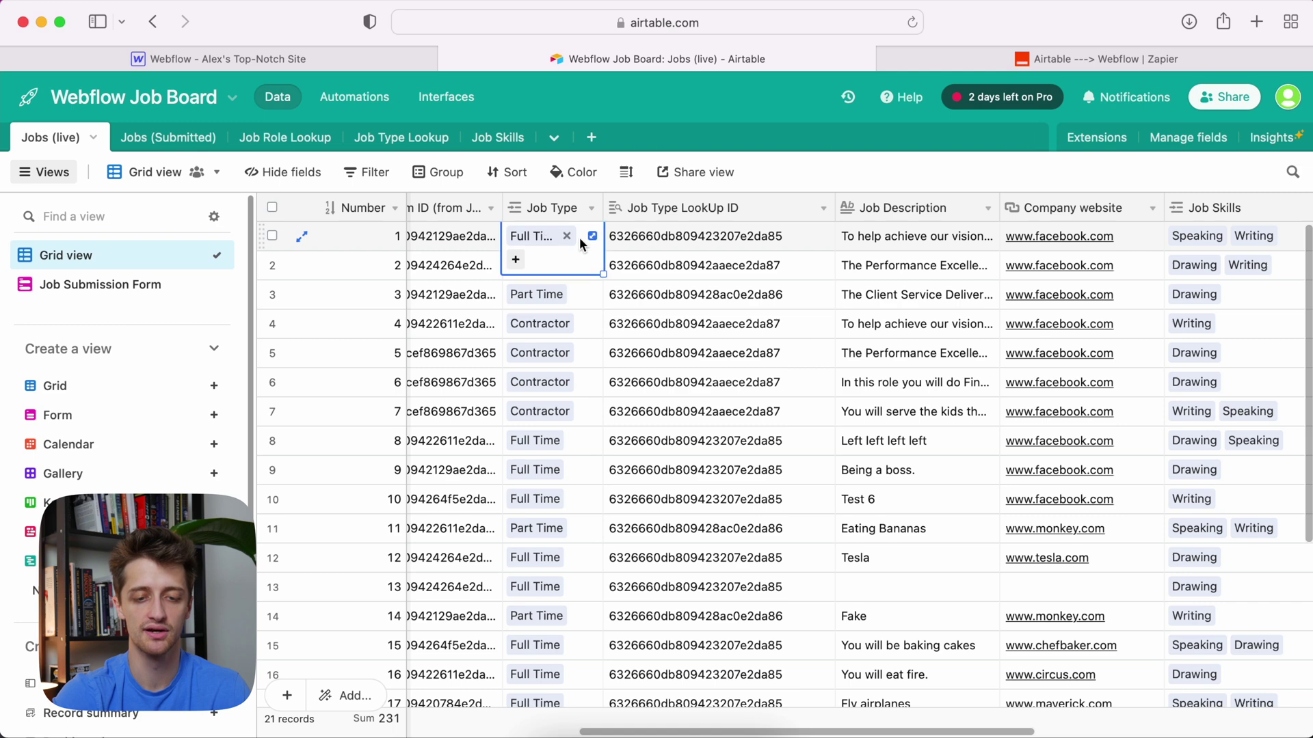
{"action": "left_click", "coordinate": [566, 236]}
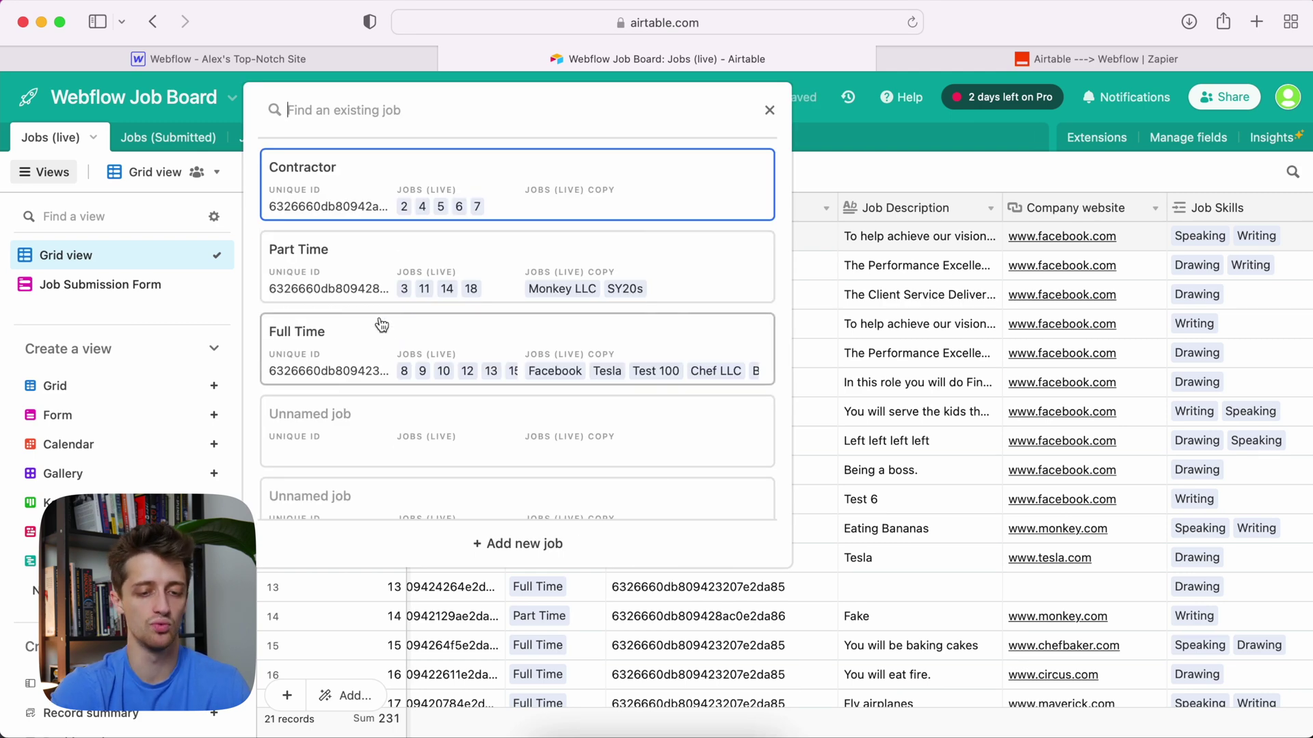
{"action": "left_click", "coordinate": [373, 286]}
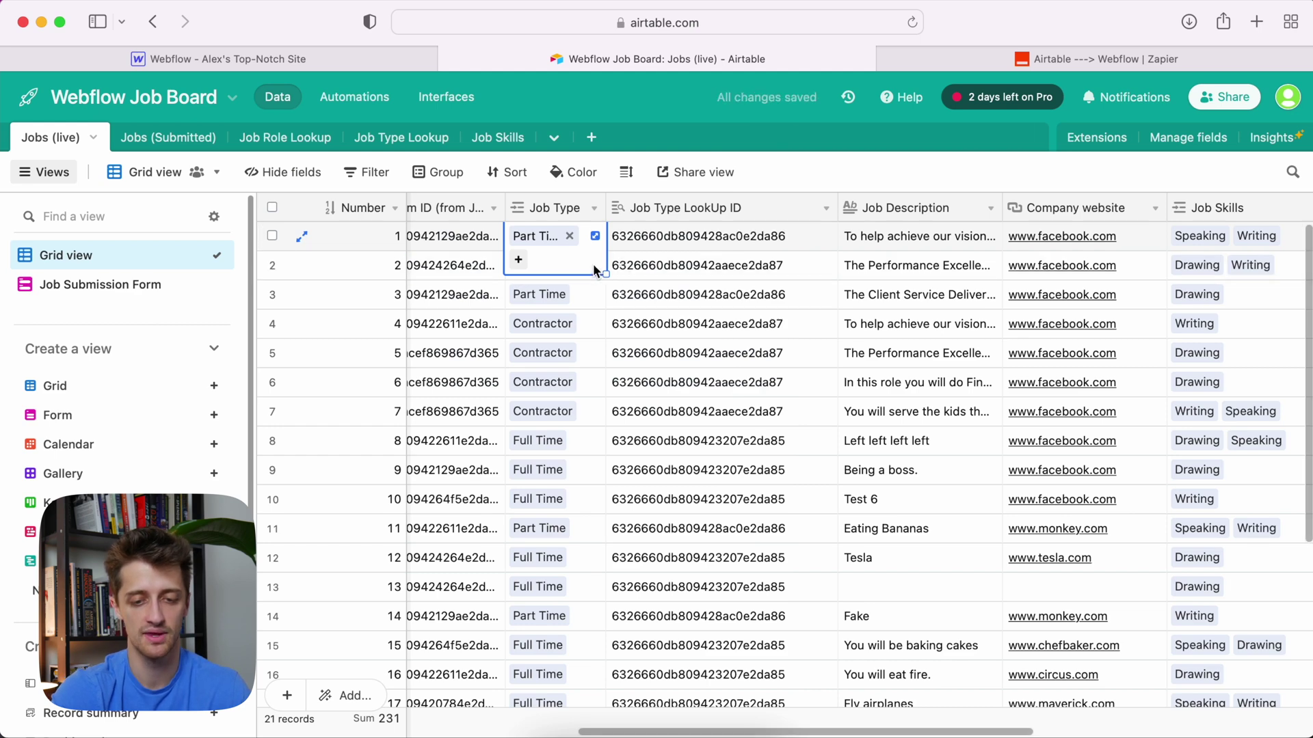
{"action": "scroll", "coordinate": [577, 237], "scroll_direction": "right", "scroll_amount": 1}
{"action": "left_click", "coordinate": [634, 236]}
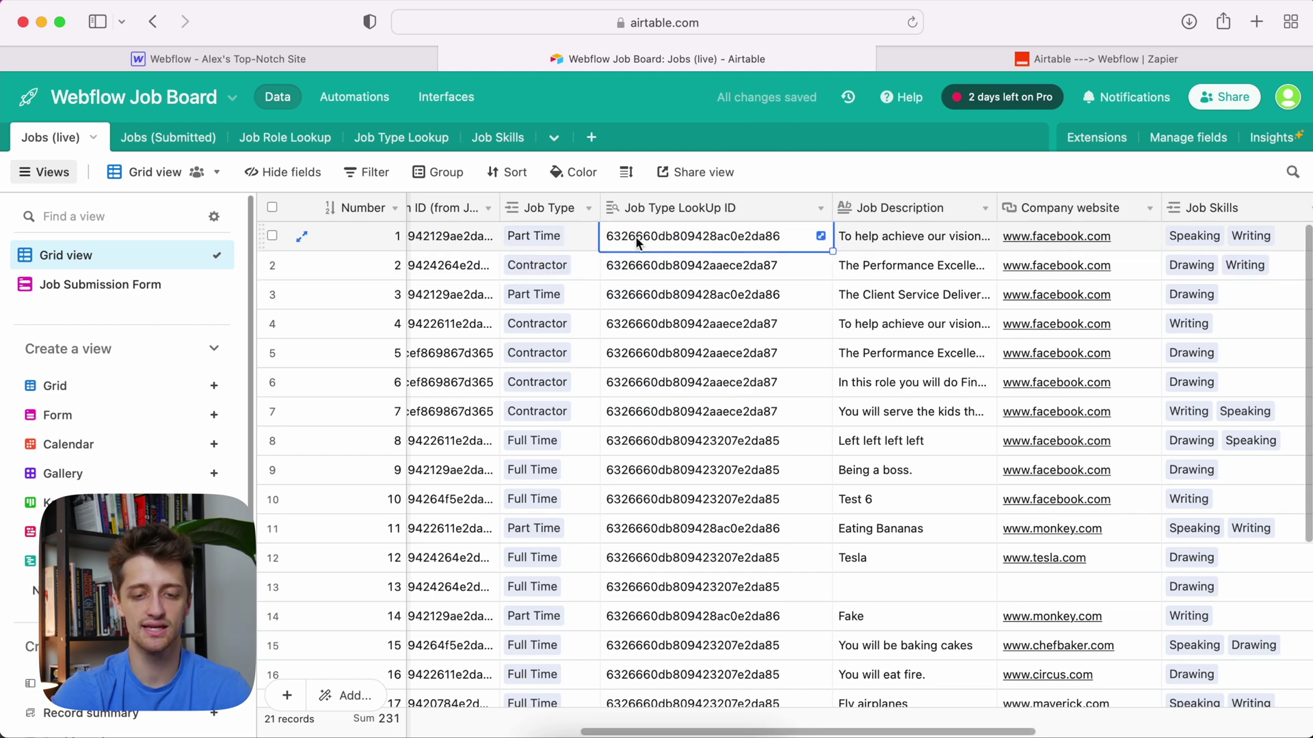
Set the Job Type LookUp ID lookup to pull Unique ID through the Job Type link, and save.
{"action": "left_click", "coordinate": [684, 207]}
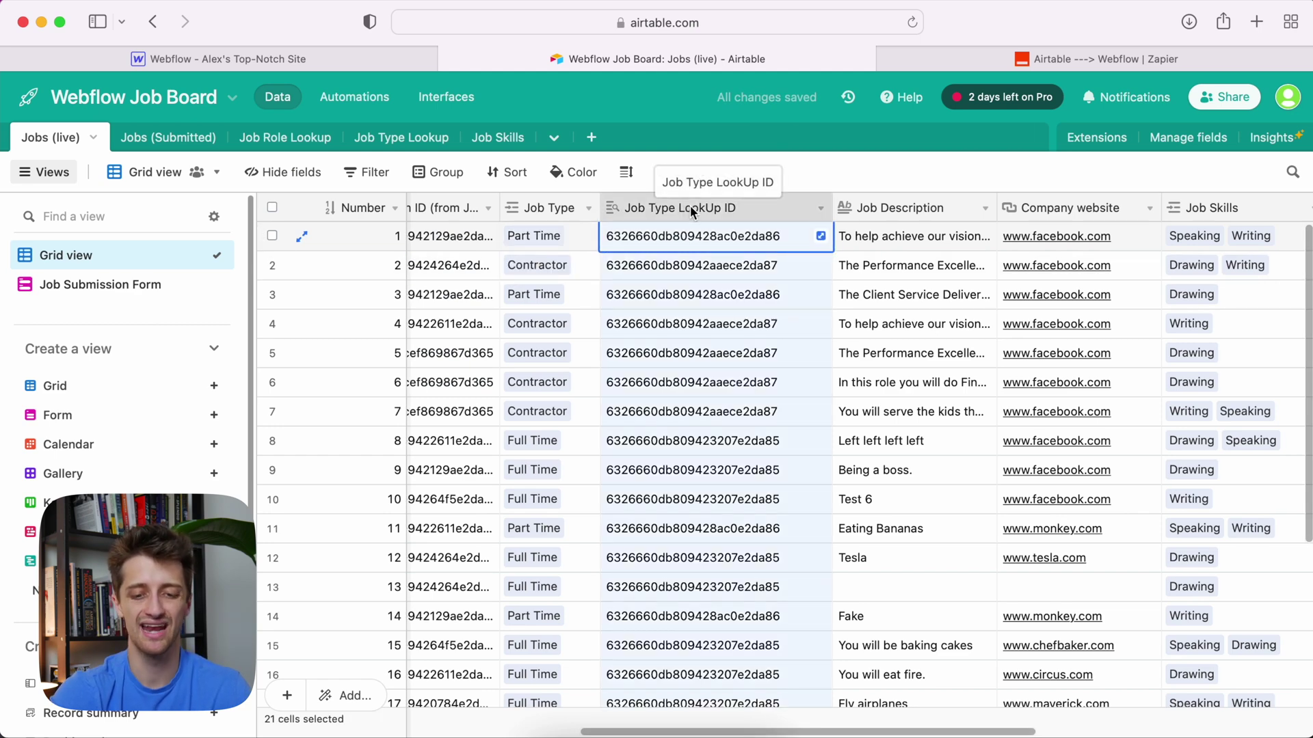
{"action": "double_click", "coordinate": [690, 207]}
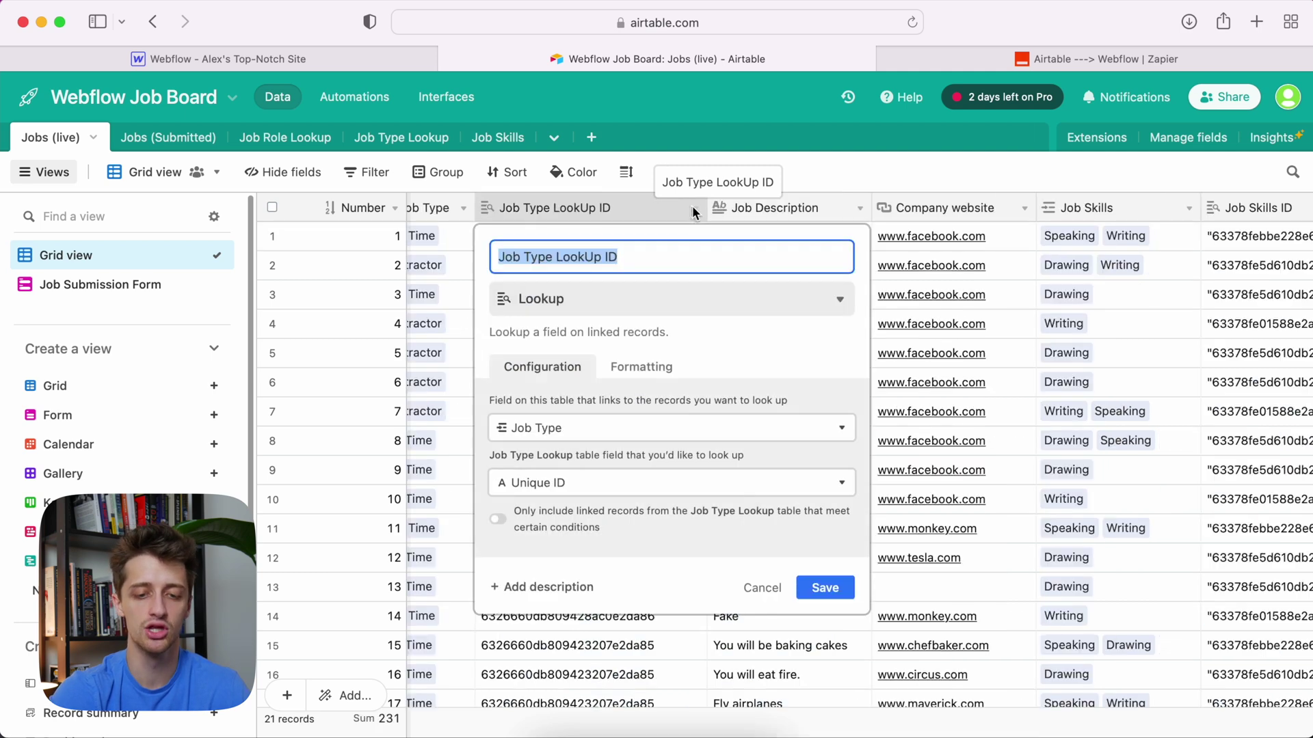
{"action": "left_click", "coordinate": [581, 300]}
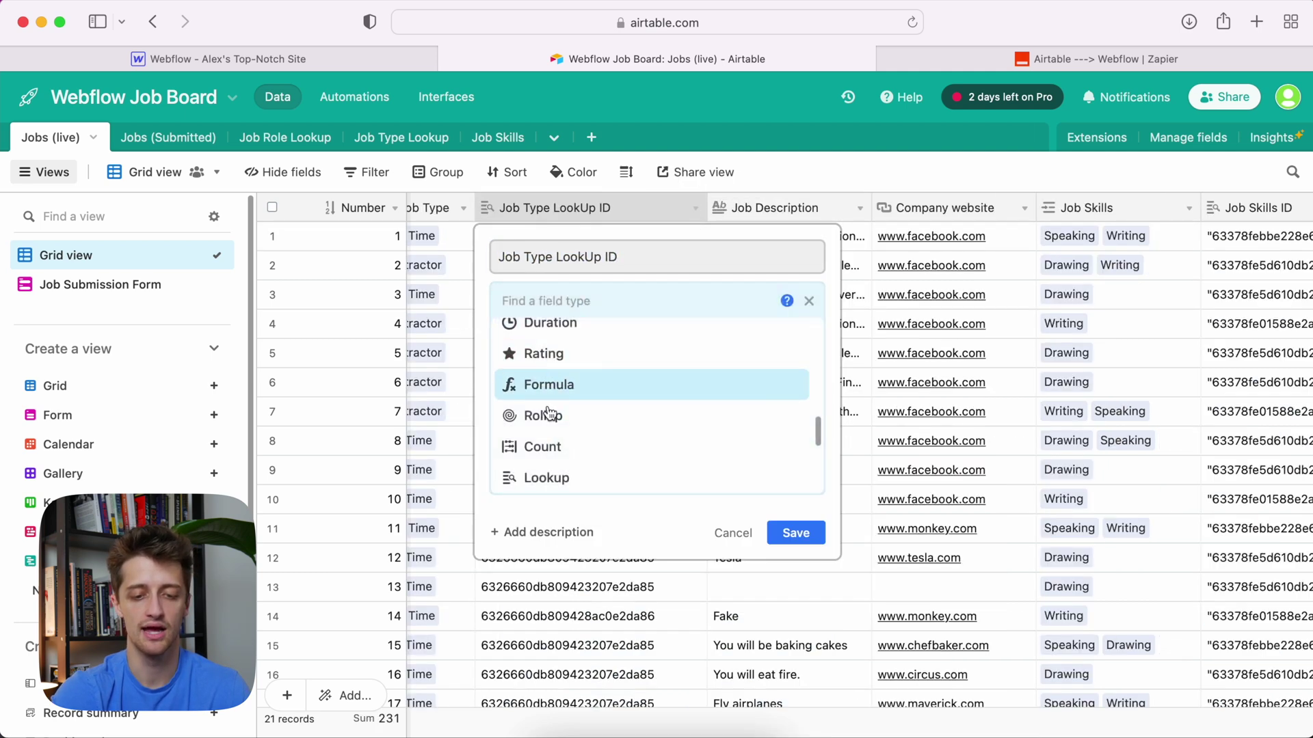
{"action": "left_click", "coordinate": [543, 477]}
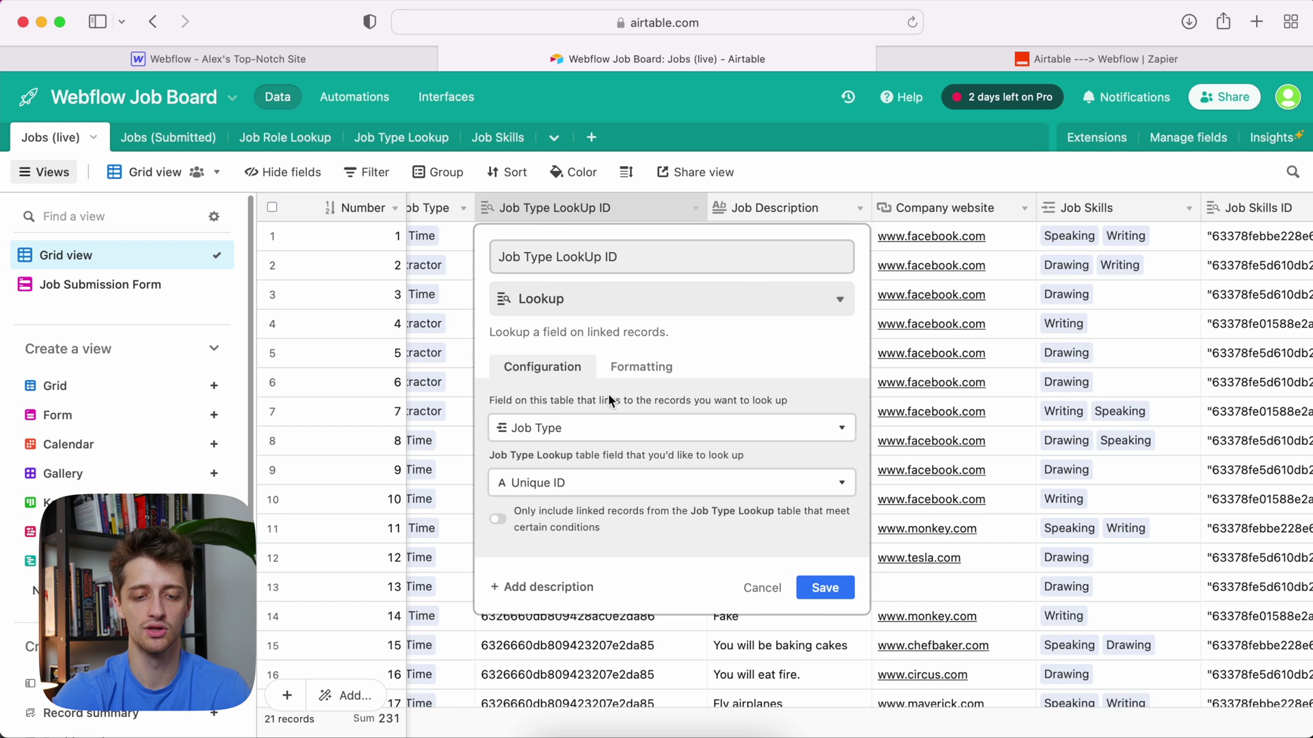
{"action": "left_click", "coordinate": [562, 435]}
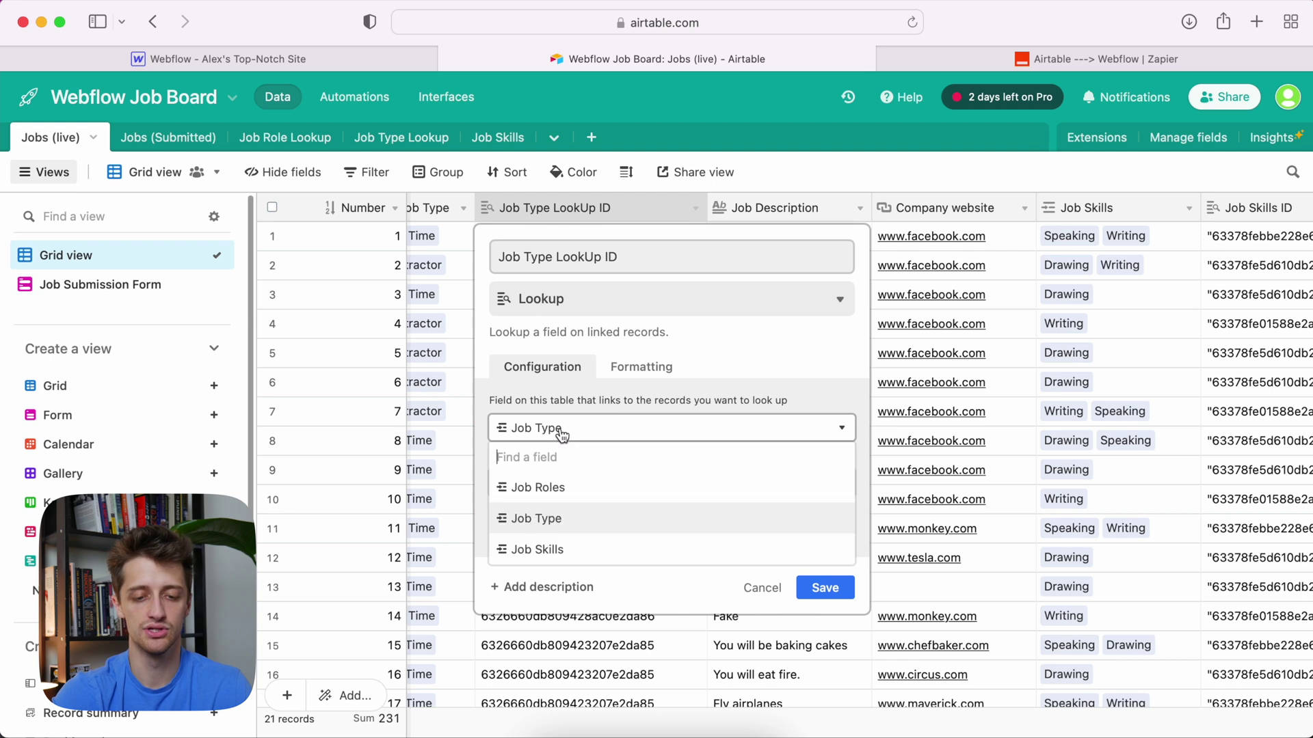
{"action": "left_click", "coordinate": [555, 521]}
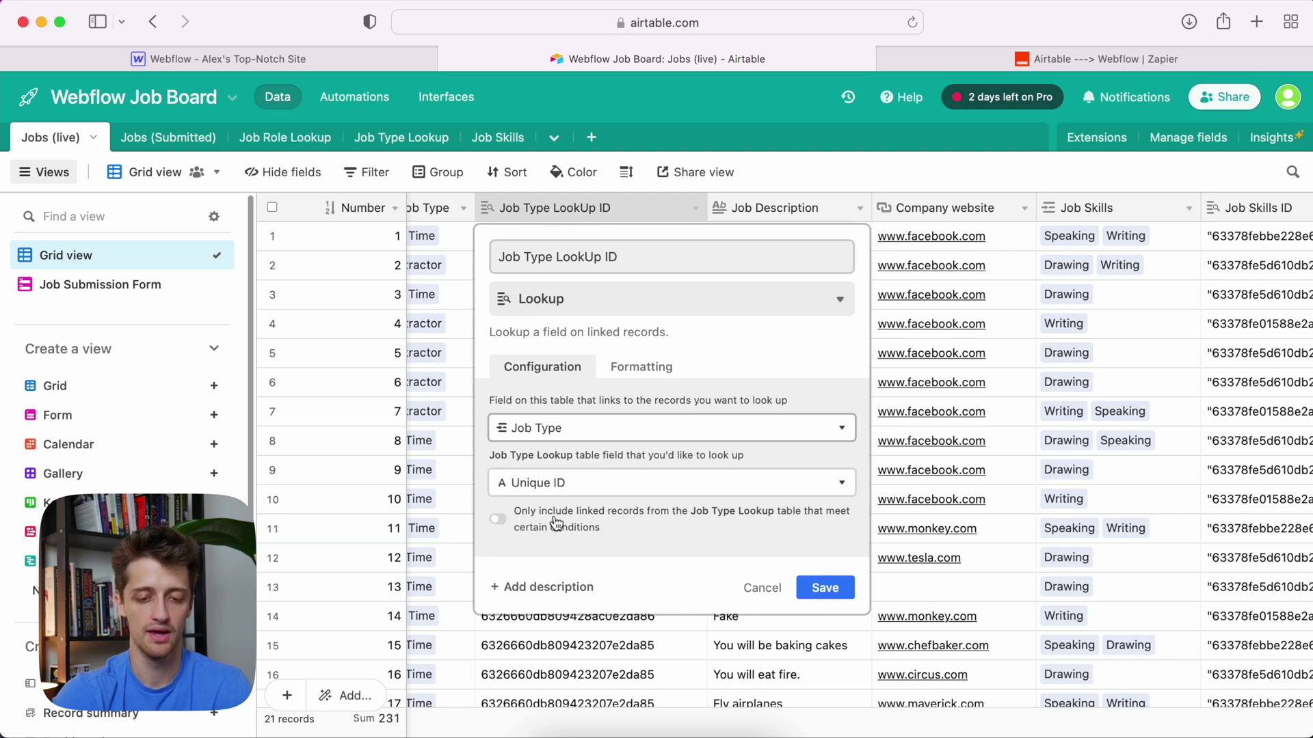
{"action": "left_click", "coordinate": [550, 483]}
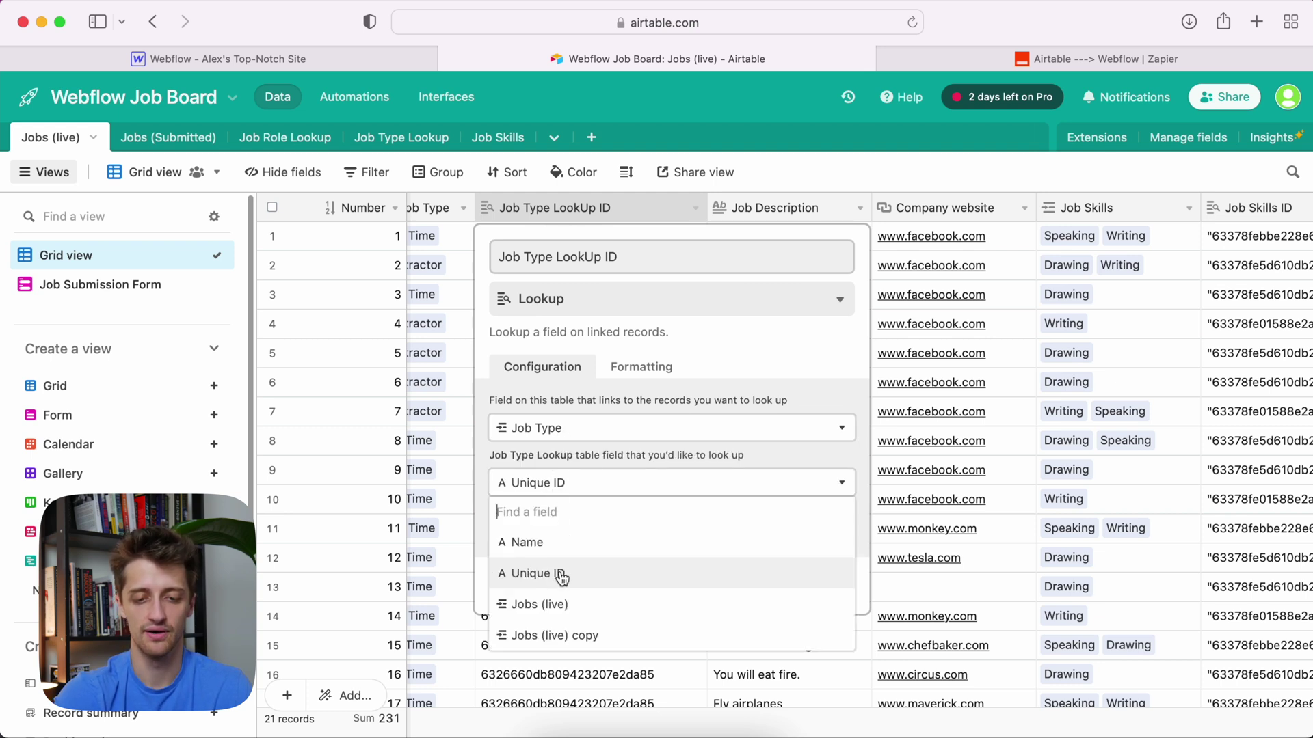
{"action": "left_click", "coordinate": [562, 578]}
{"action": "left_click", "coordinate": [824, 586]}
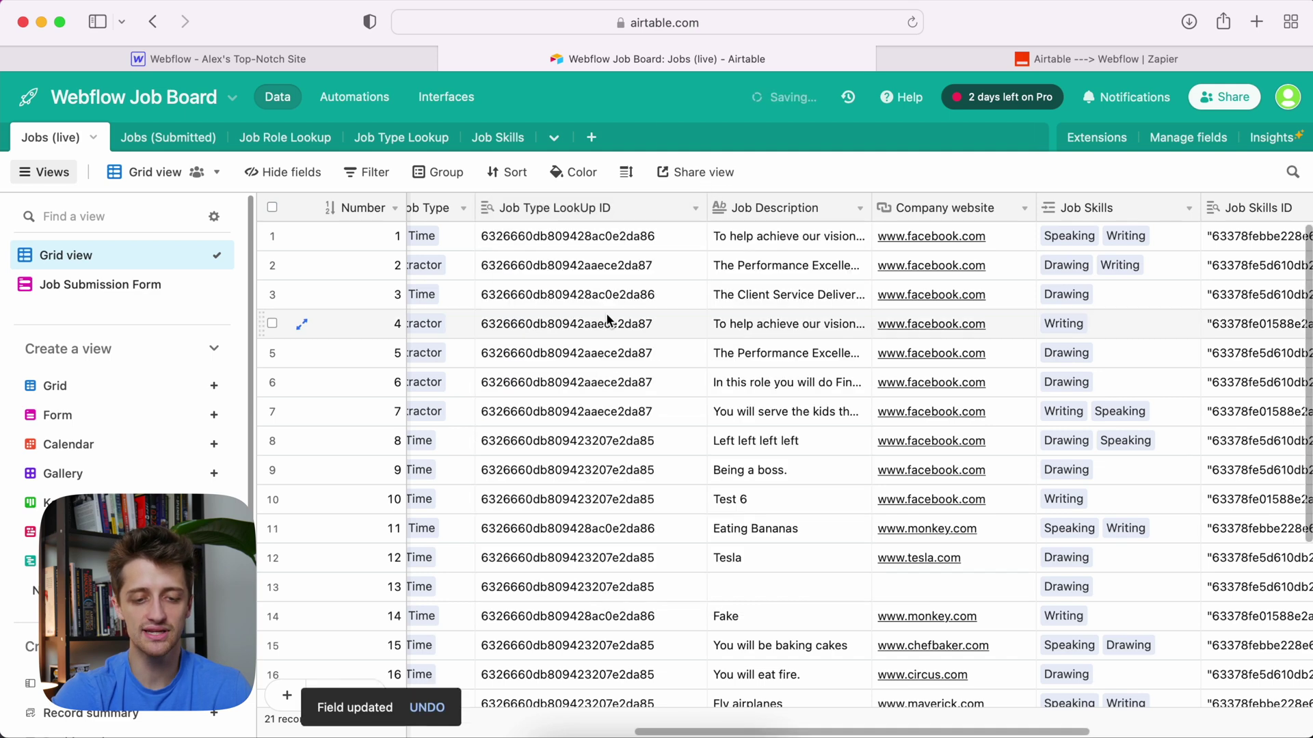
{"action": "scroll", "coordinate": [535, 283], "scroll_direction": "left", "scroll_amount": 3}
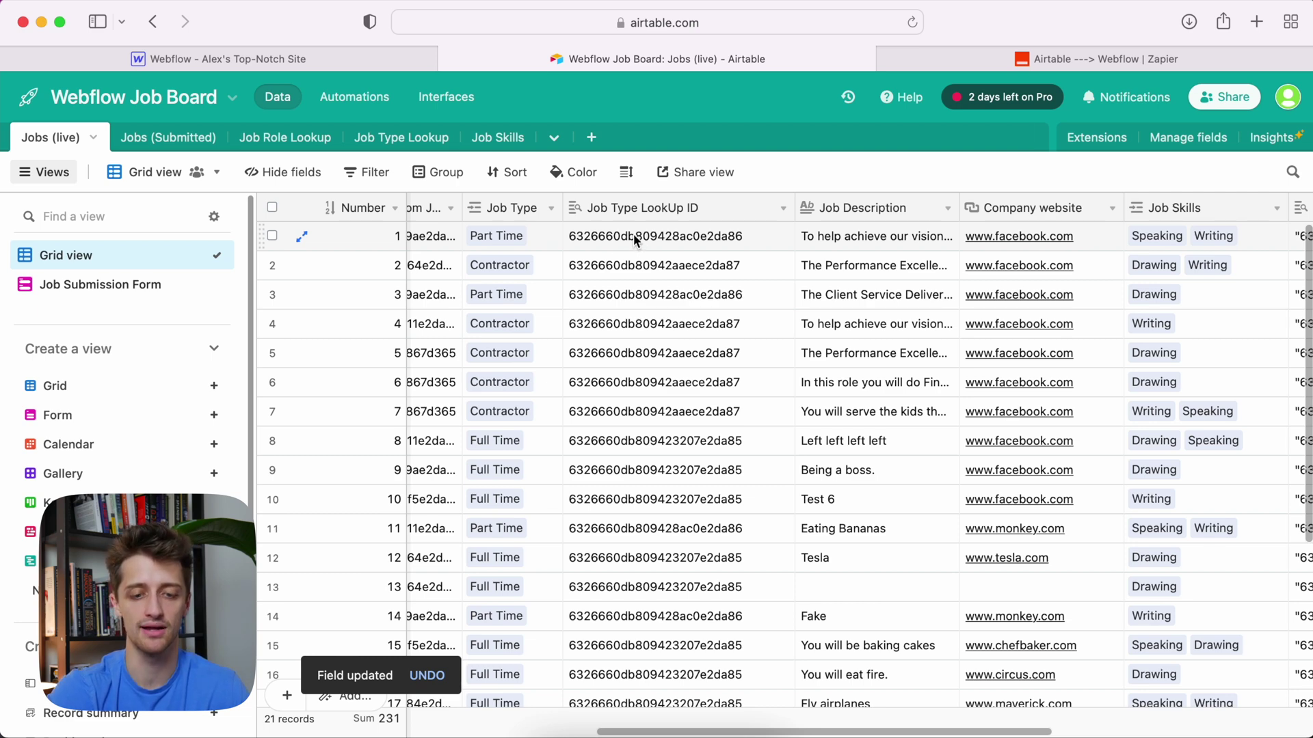
Replace row 1's Part Time job type link with Full Time.
{"action": "left_click", "coordinate": [526, 243]}
{"action": "left_click", "coordinate": [530, 239]}
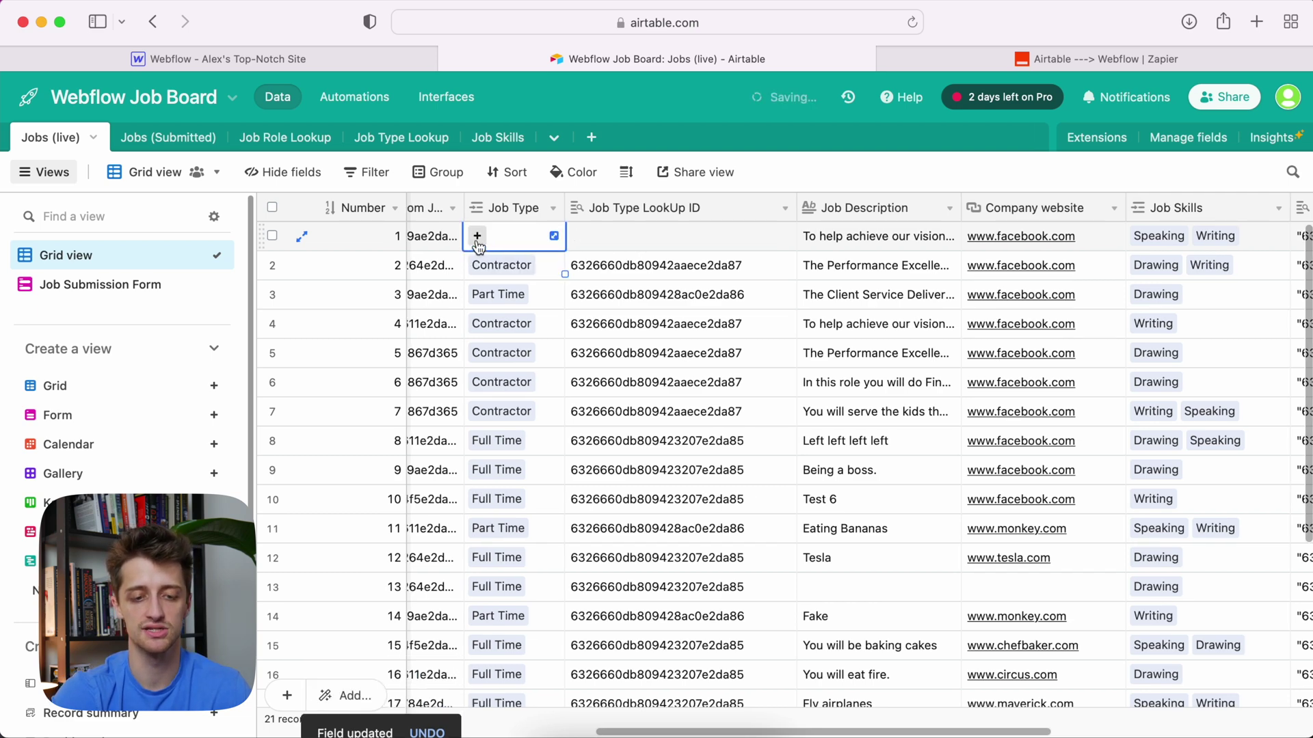
{"action": "left_click", "coordinate": [474, 237]}
{"action": "left_click", "coordinate": [354, 334]}
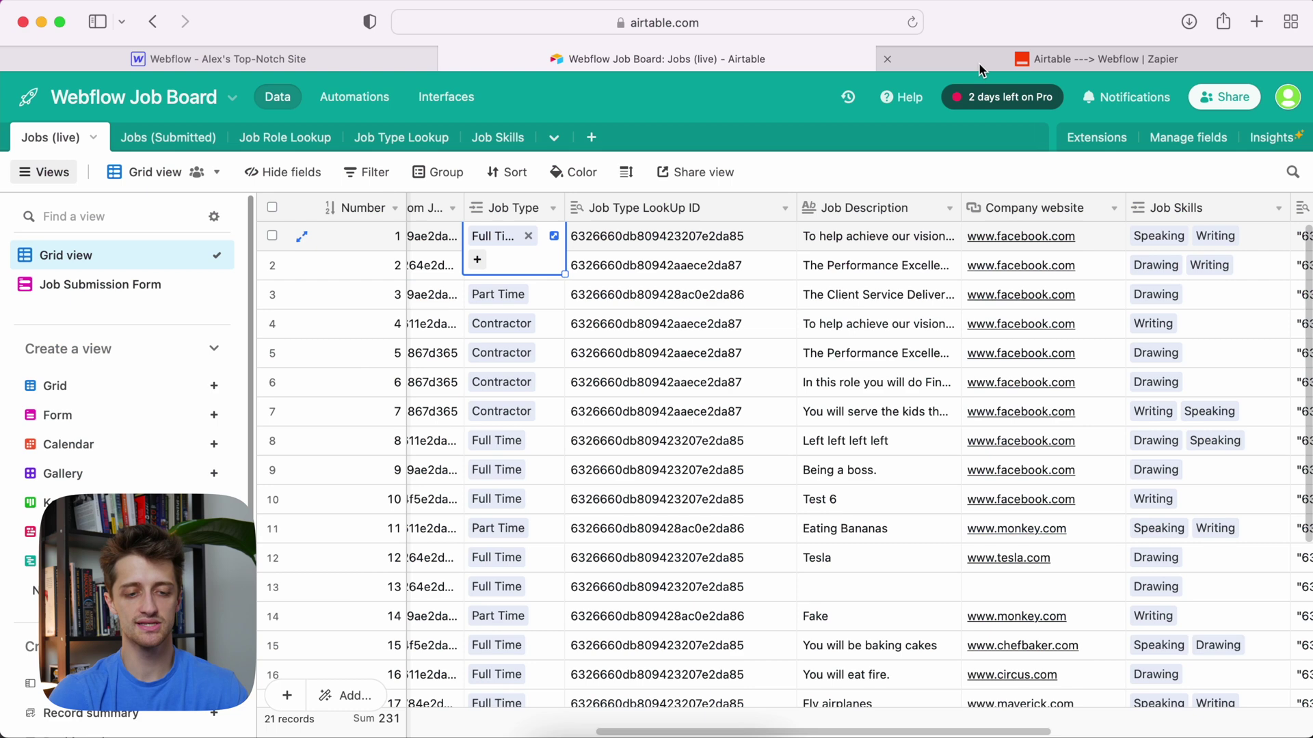
{"action": "left_click", "coordinate": [981, 61]}
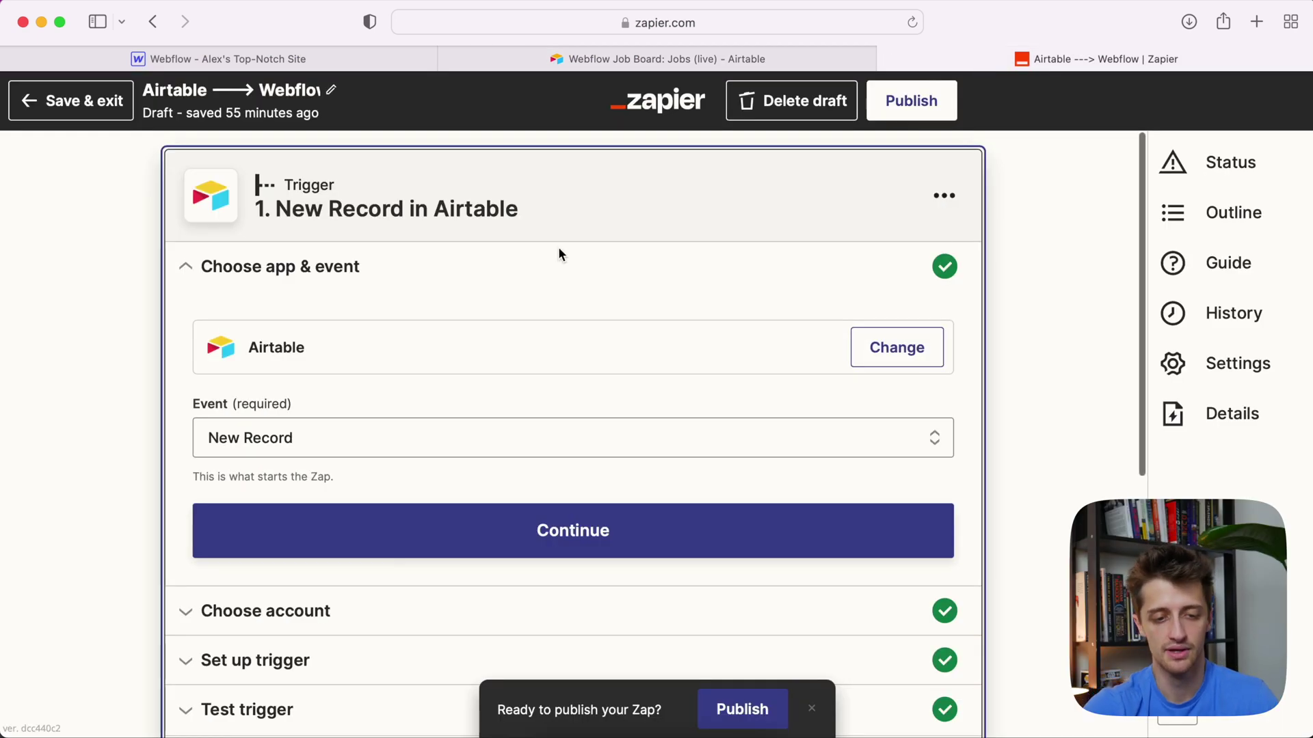
Look over the zap, glance at the Airtable Jobs grid, and come back to Zapier.
{"action": "scroll", "coordinate": [557, 247], "scroll_direction": "down", "scroll_amount": 2}
{"action": "scroll", "coordinate": [558, 247], "scroll_direction": "up", "scroll_amount": 1}
{"action": "scroll", "coordinate": [558, 252], "scroll_direction": "up", "scroll_amount": 1}
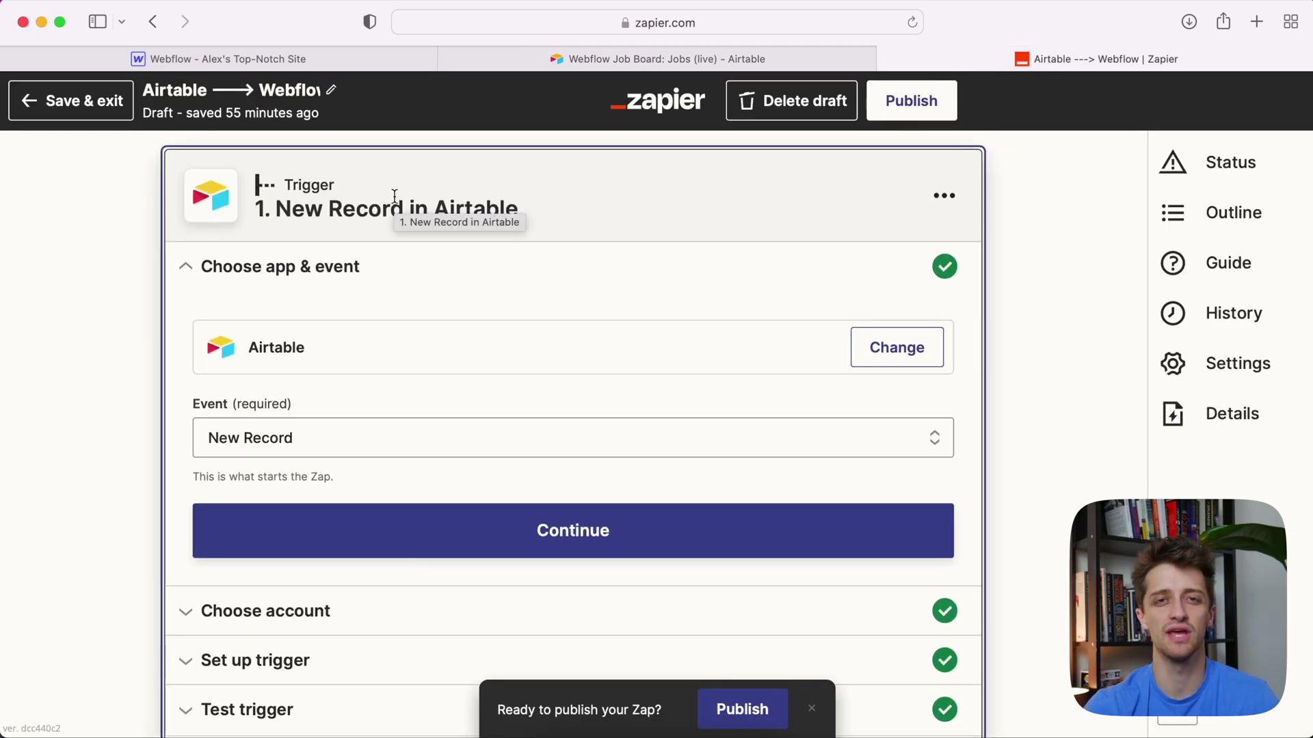
{"action": "left_click", "coordinate": [546, 57]}
{"action": "scroll", "coordinate": [438, 414], "scroll_direction": "down", "scroll_amount": 5}
{"action": "scroll", "coordinate": [439, 414], "scroll_direction": "left", "scroll_amount": 10}
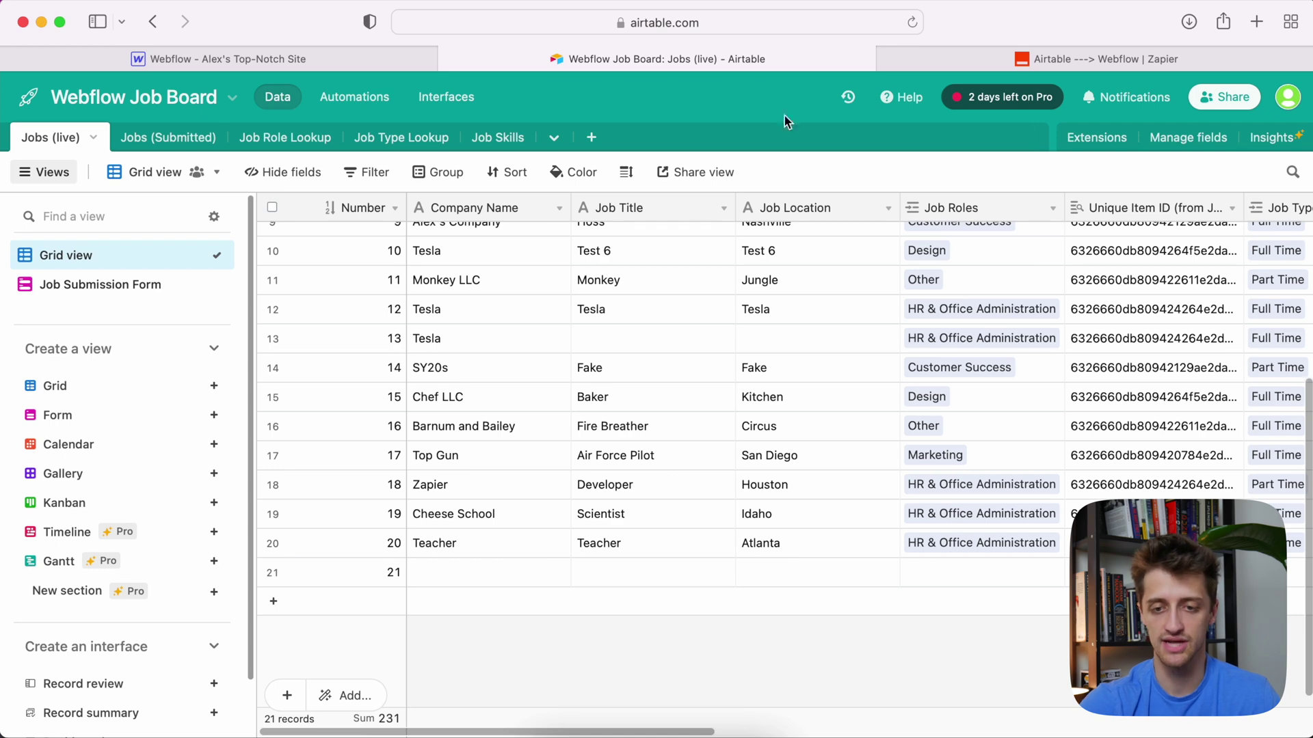
{"action": "left_click", "coordinate": [1072, 59]}
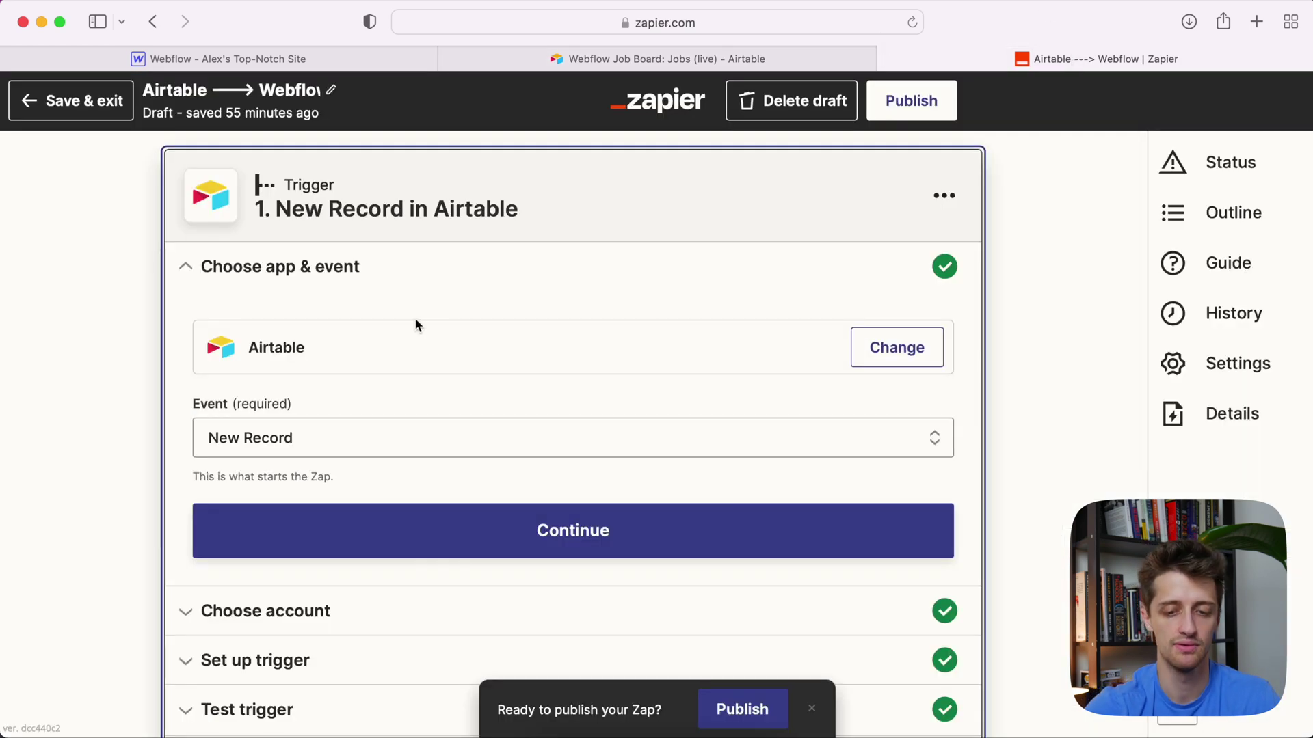
{"action": "scroll", "coordinate": [413, 342], "scroll_direction": "down", "scroll_amount": 2}
Keep New Record as the Airtable trigger event with the already connected Airtable account.
{"action": "left_click", "coordinate": [302, 305]}
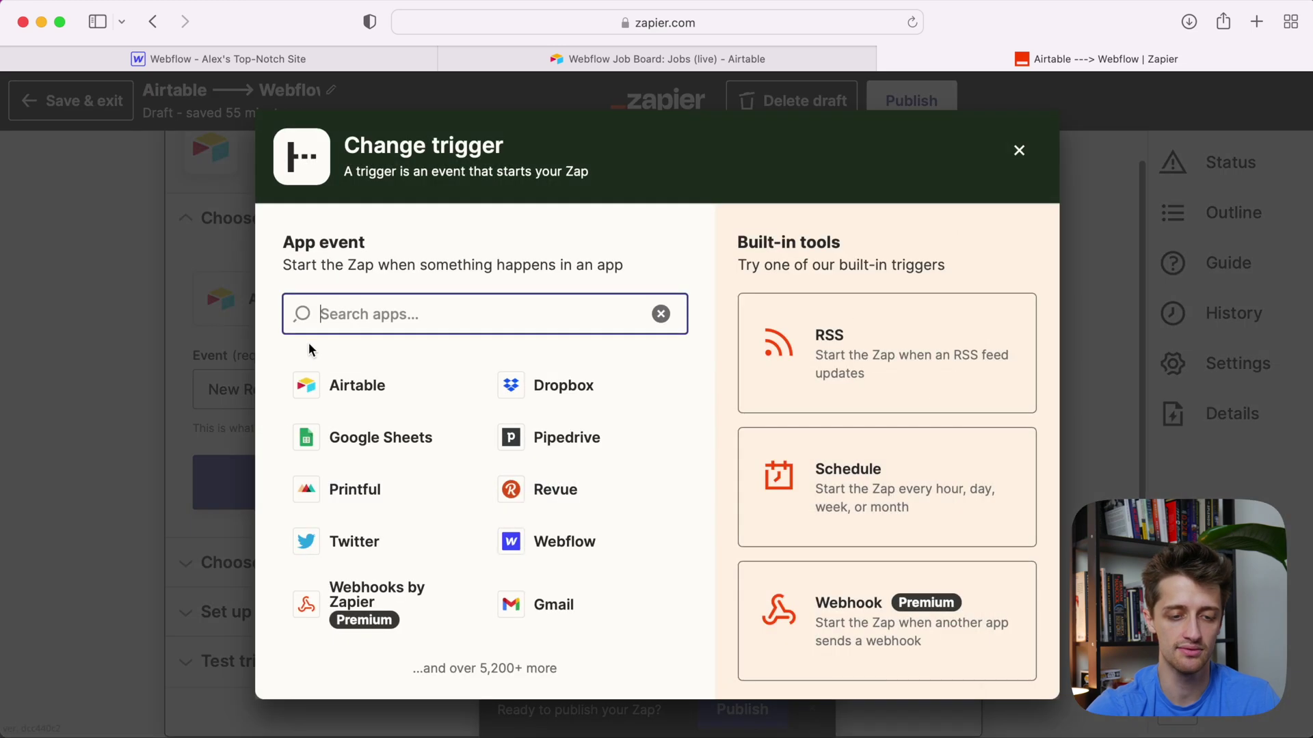
{"action": "left_click", "coordinate": [174, 302]}
{"action": "left_click", "coordinate": [255, 387]}
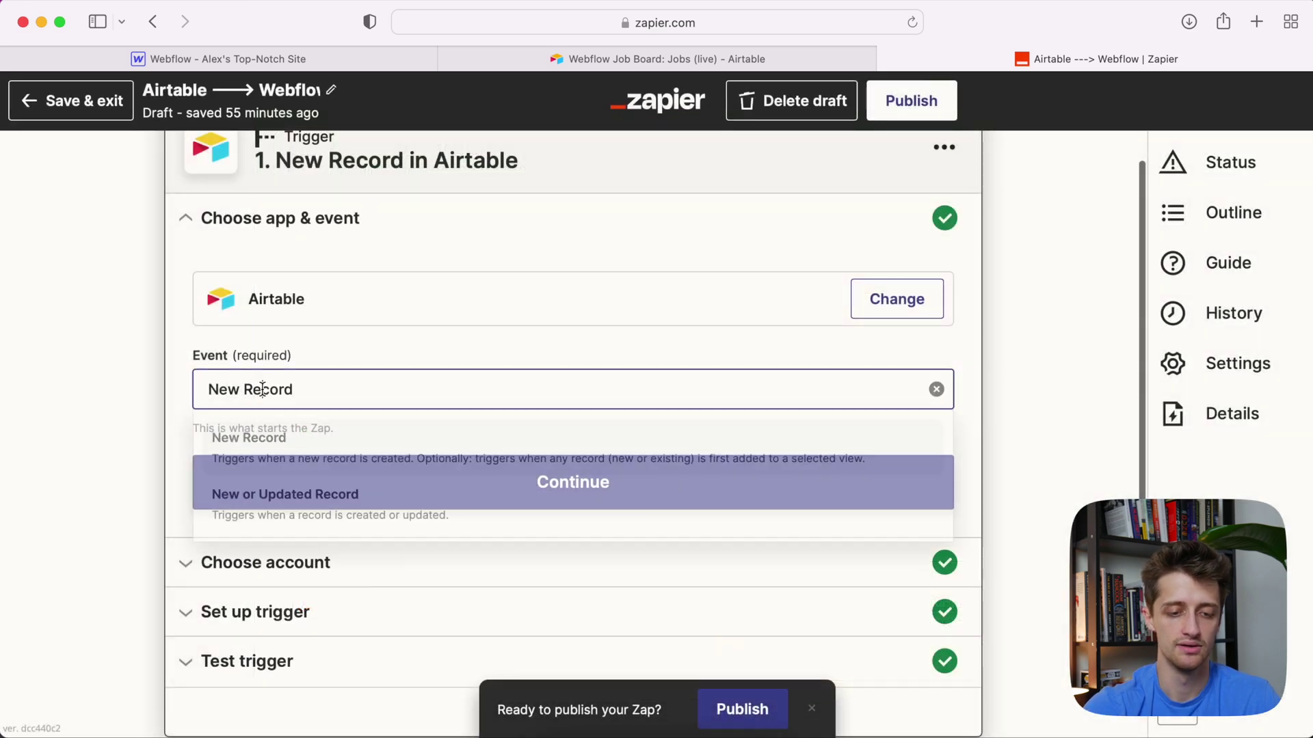
{"action": "left_click", "coordinate": [262, 457]}
{"action": "scroll", "coordinate": [205, 410], "scroll_direction": "down", "scroll_amount": 2}
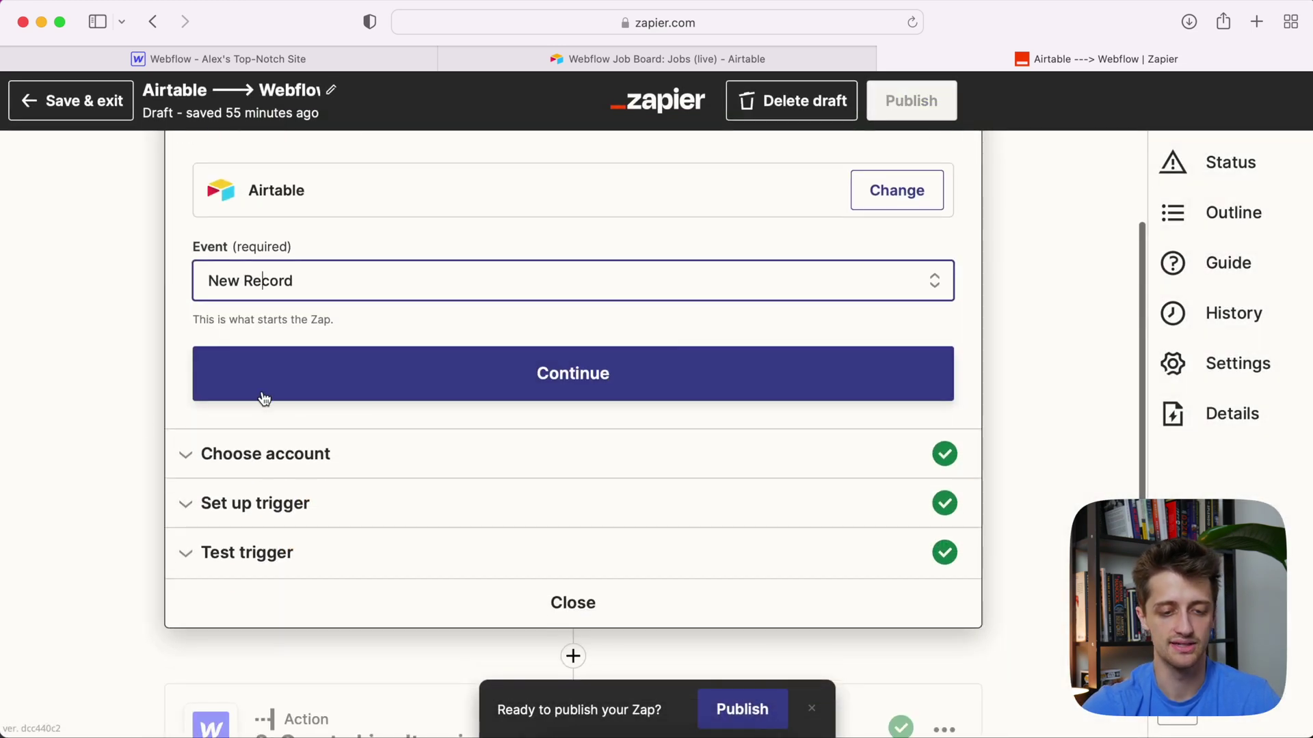
{"action": "left_click", "coordinate": [264, 393]}
{"action": "left_click", "coordinate": [287, 254]}
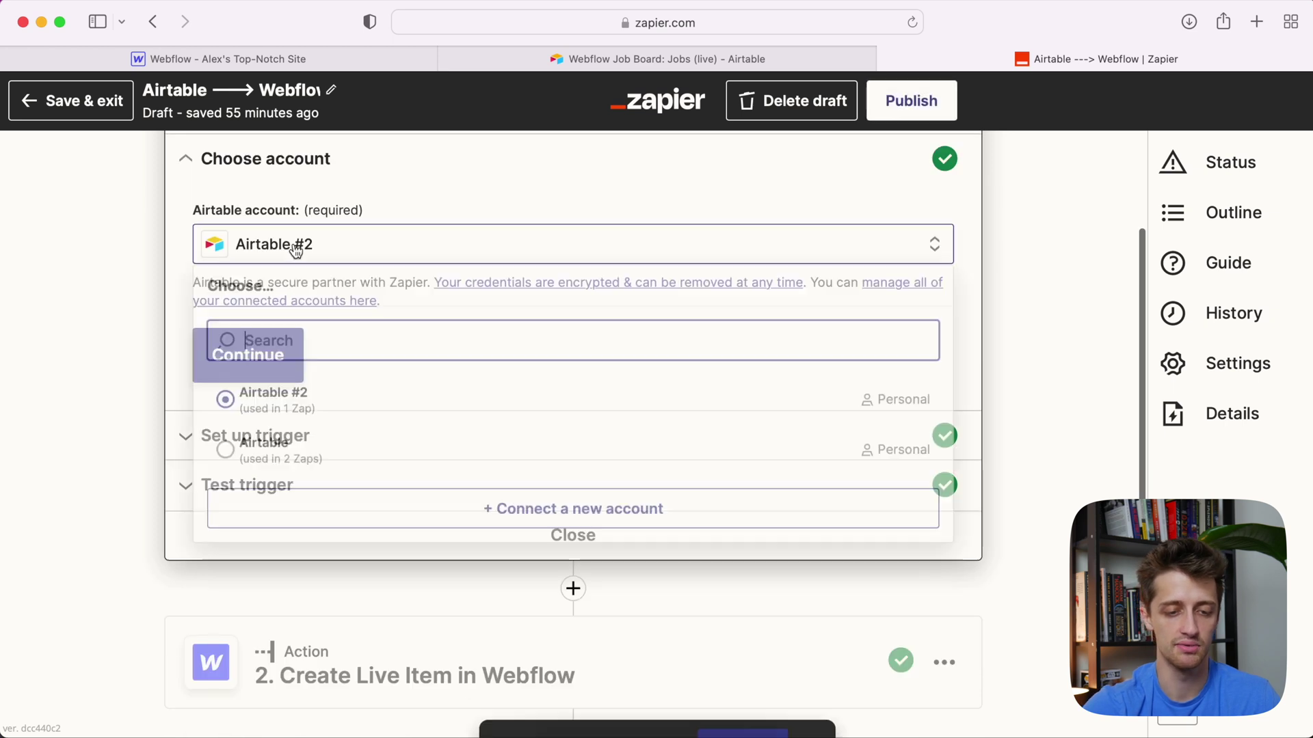
{"action": "left_click", "coordinate": [277, 398]}
{"action": "left_click", "coordinate": [273, 375]}
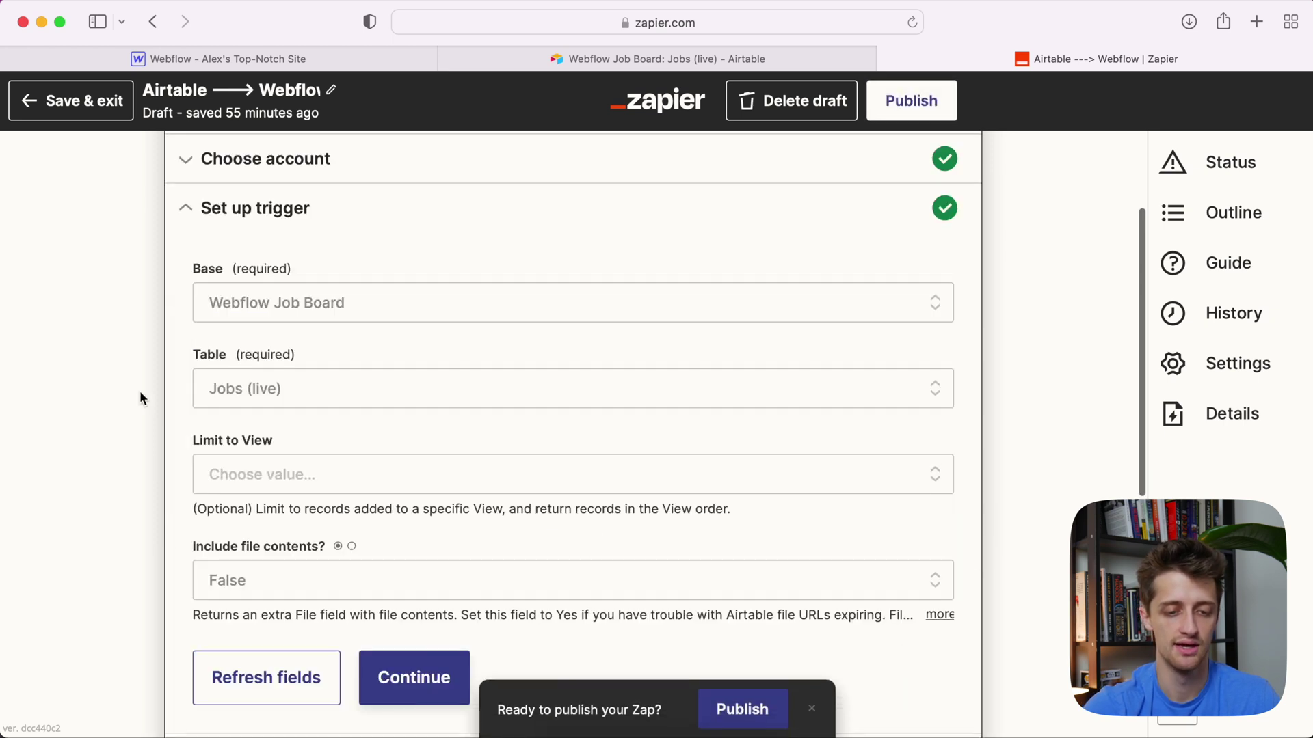
Keep the Webflow Job Board base and Jobs (live) table as the trigger source.
{"action": "left_click", "coordinate": [269, 284]}
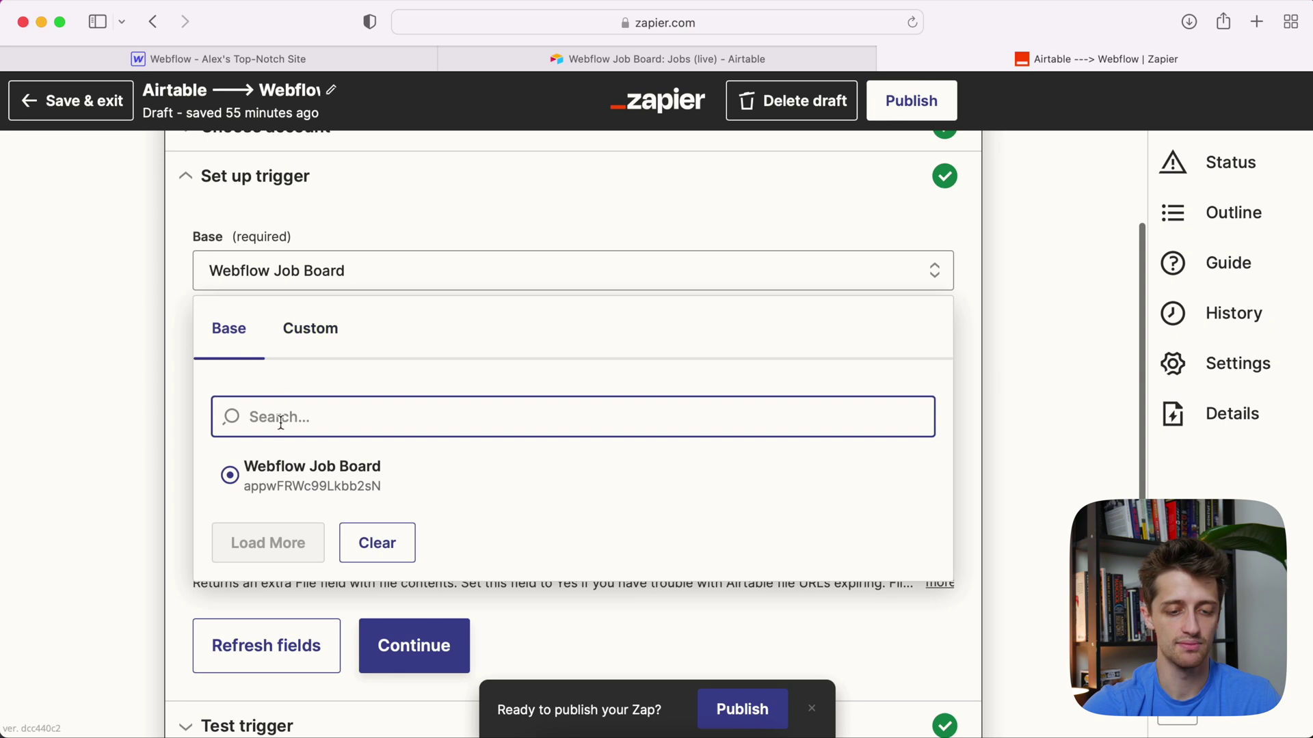
{"action": "left_click", "coordinate": [280, 470]}
{"action": "scroll", "coordinate": [205, 342], "scroll_direction": "down", "scroll_amount": 1}
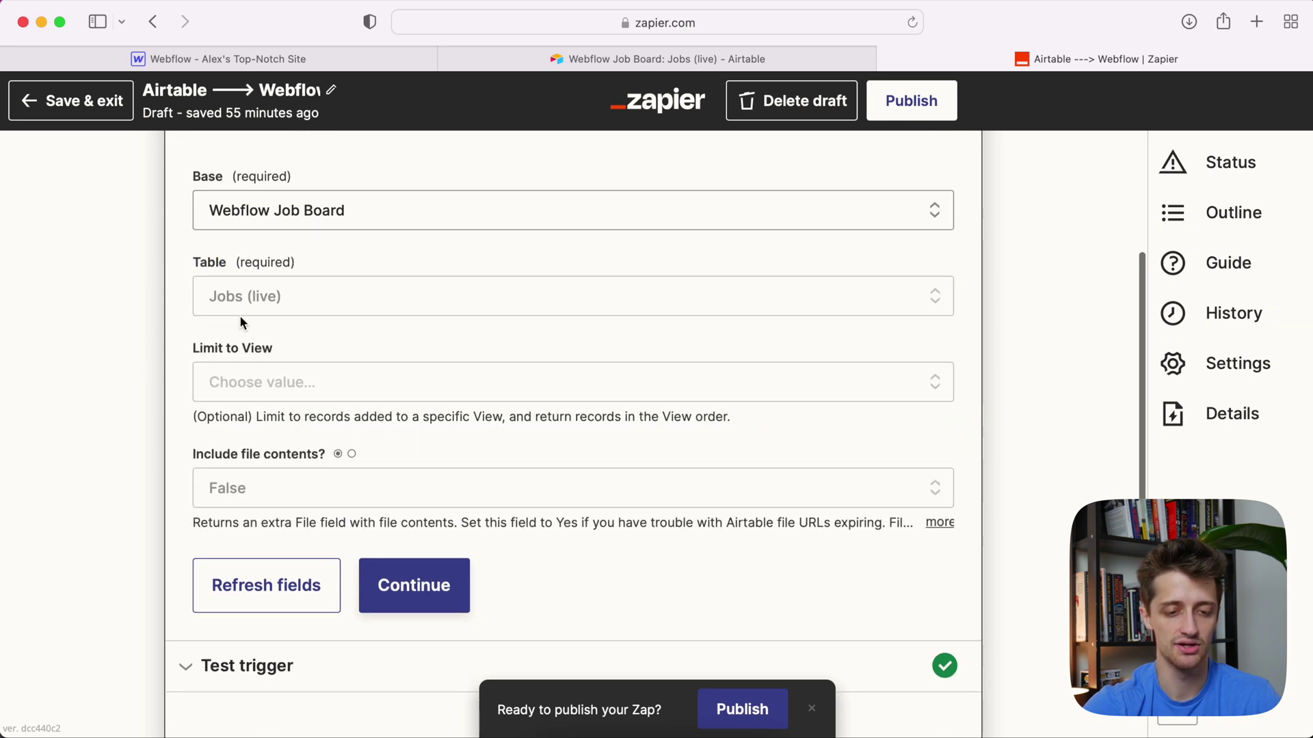
{"action": "left_click", "coordinate": [273, 304]}
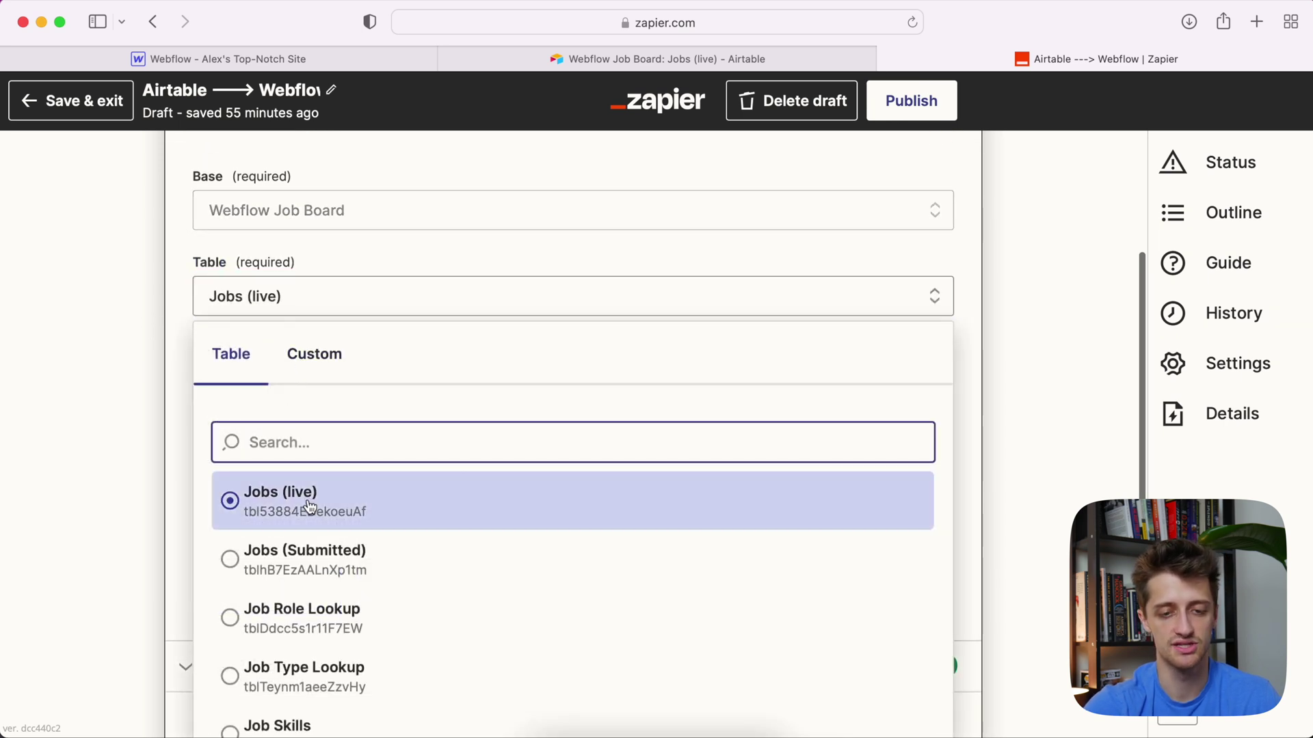
{"action": "left_click", "coordinate": [309, 505]}
{"action": "left_click", "coordinate": [610, 58]}
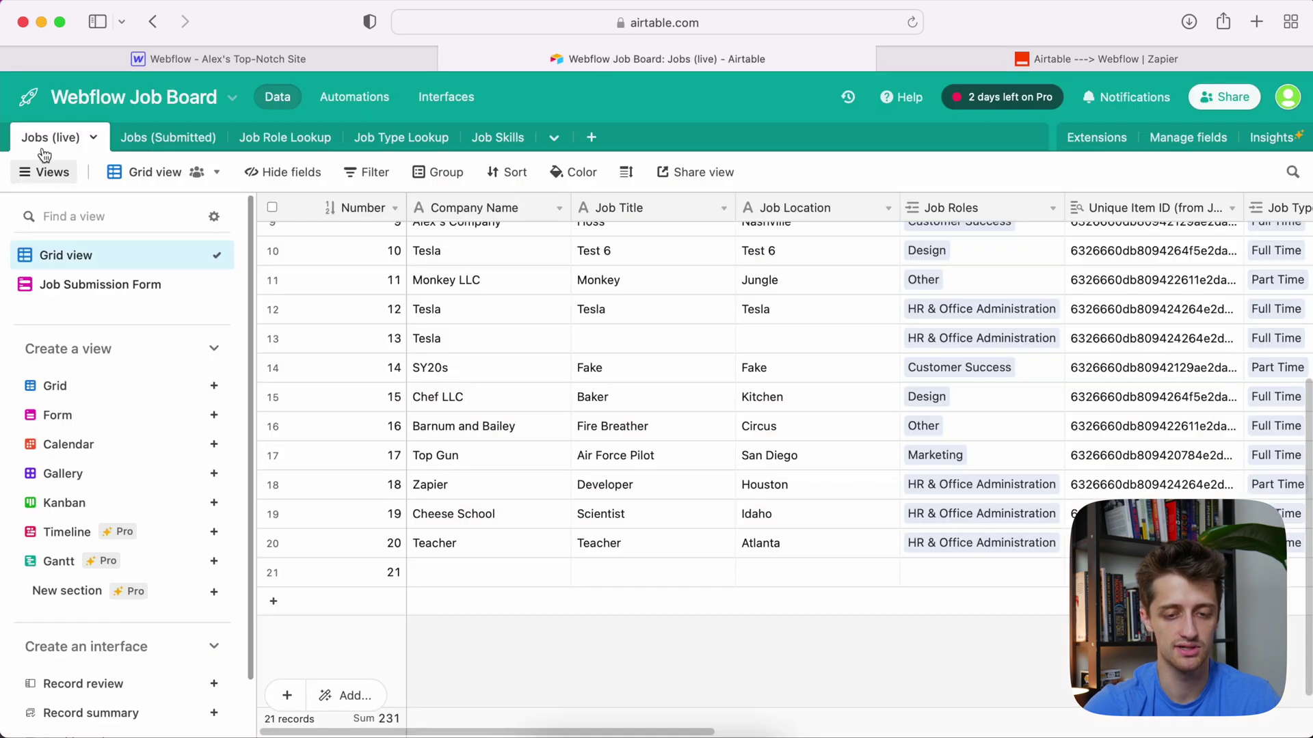
{"action": "left_click", "coordinate": [1150, 57]}
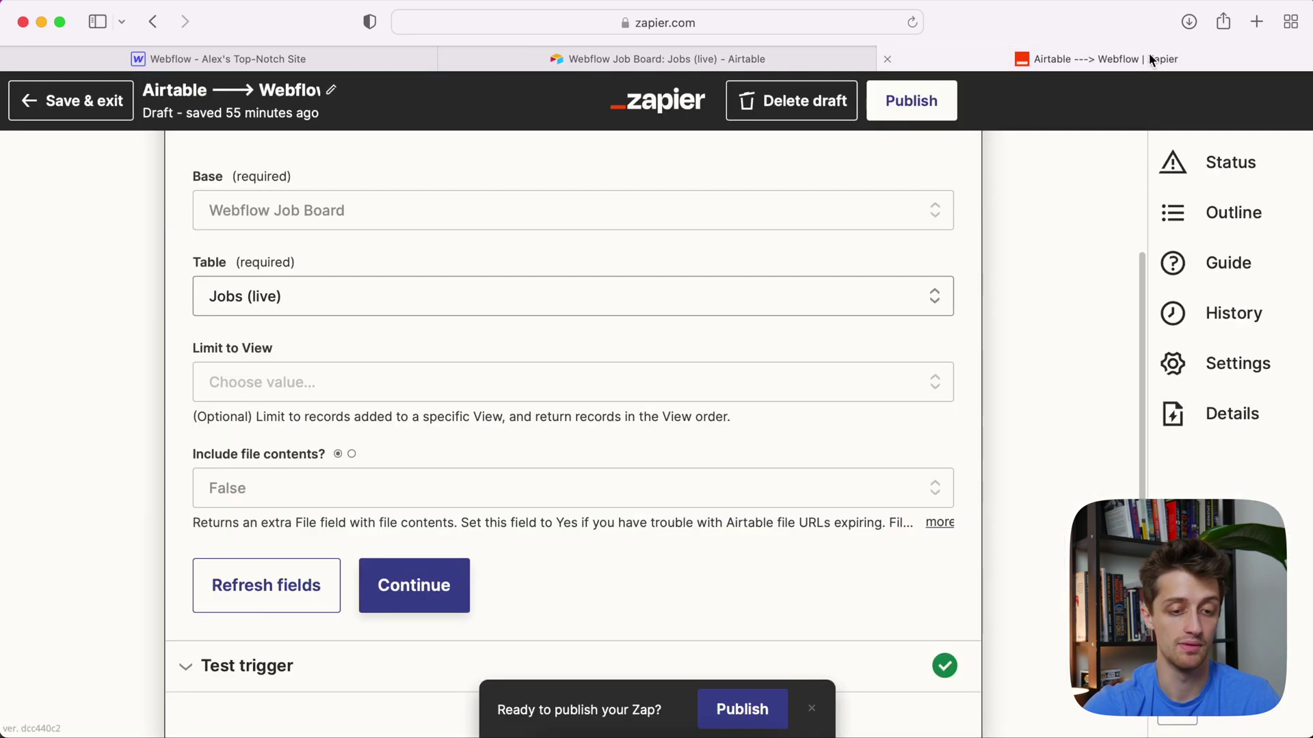
{"action": "scroll", "coordinate": [218, 235], "scroll_direction": "down", "scroll_amount": 3}
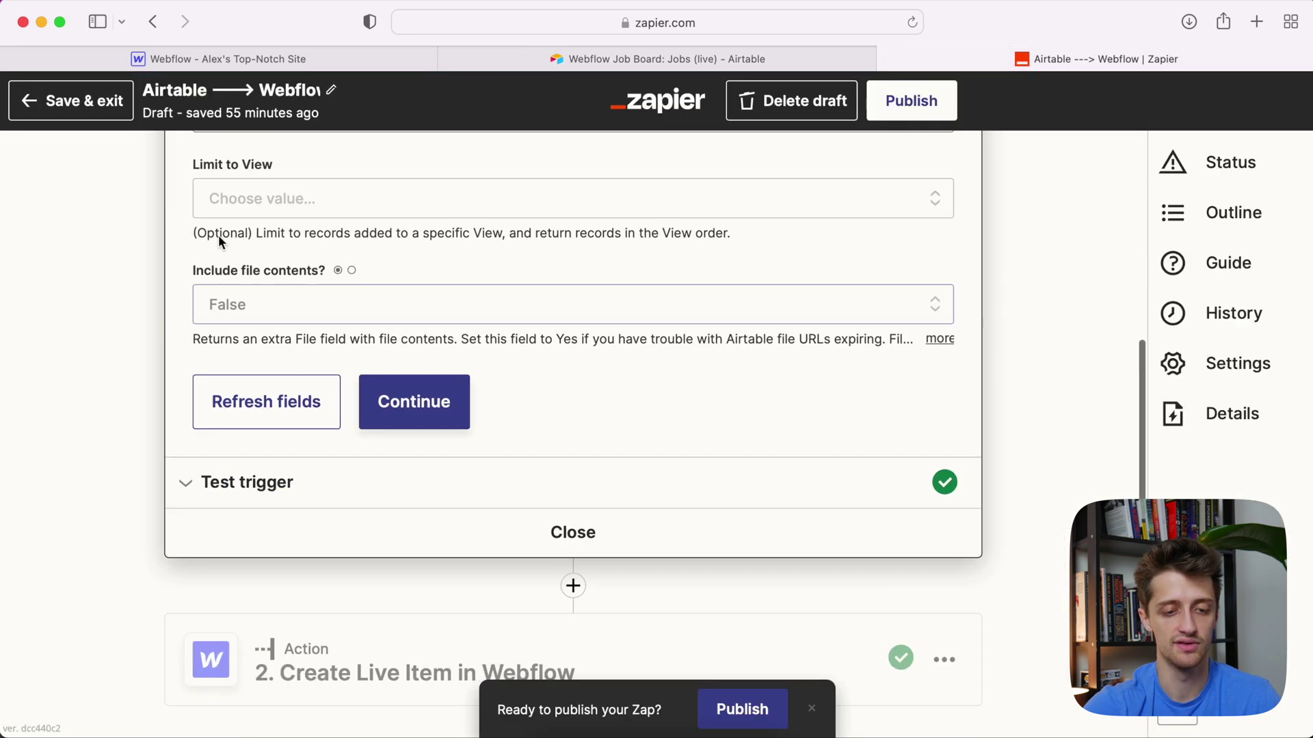
Load more recent sample records and use the newest Record J as the trigger test sample.
{"action": "left_click", "coordinate": [417, 406]}
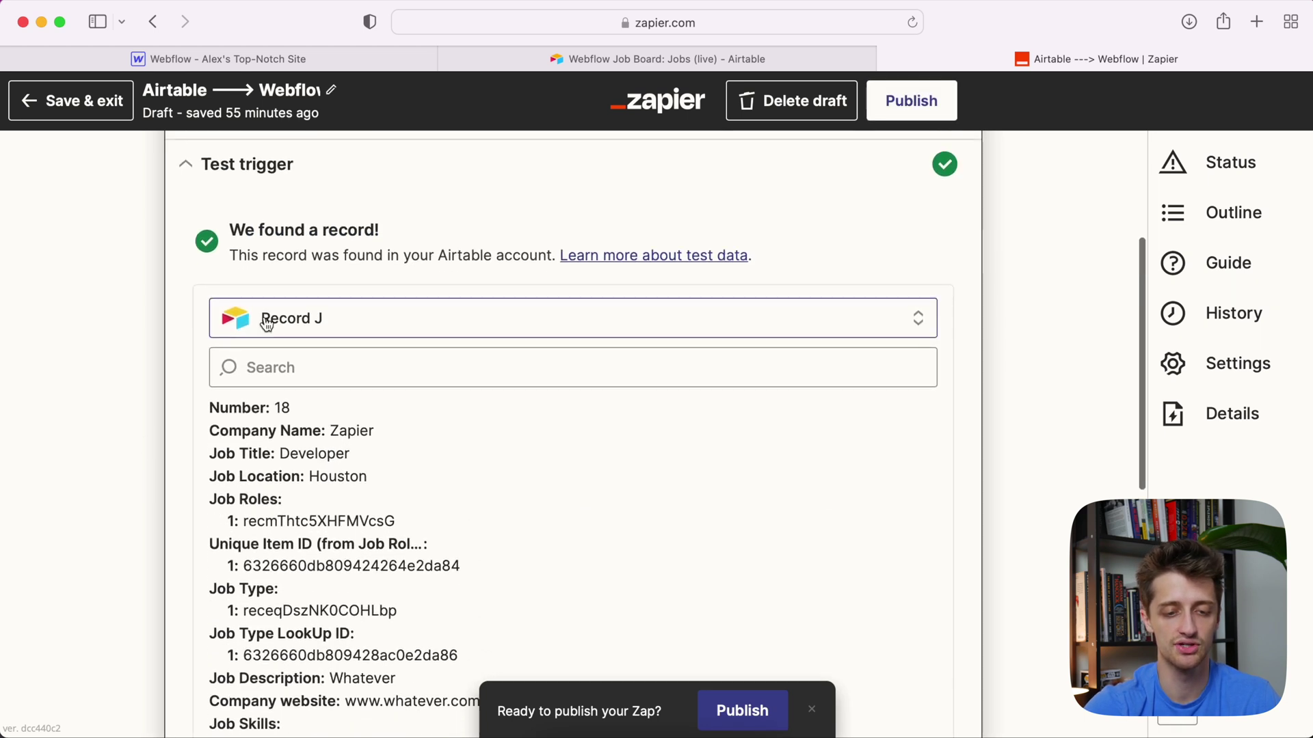
{"action": "scroll", "coordinate": [205, 374], "scroll_direction": "down", "scroll_amount": 1}
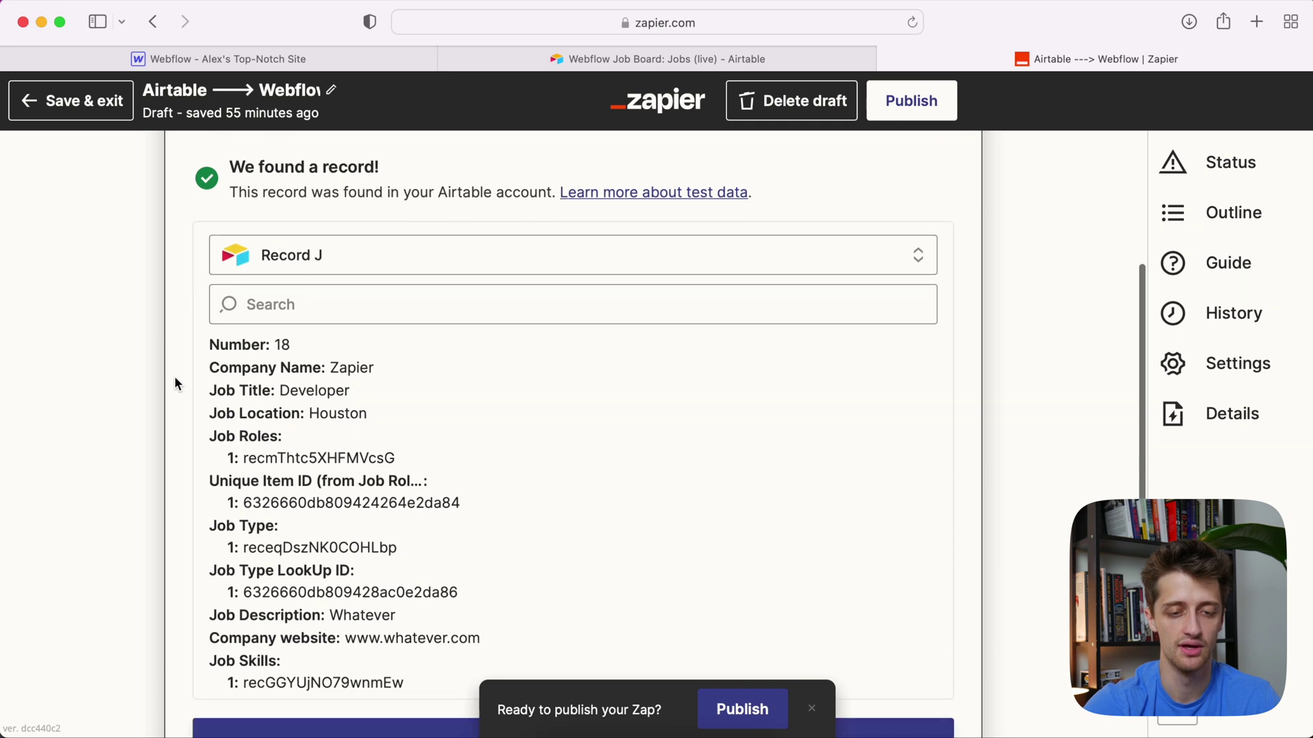
{"action": "left_click", "coordinate": [315, 263]}
{"action": "scroll", "coordinate": [389, 361], "scroll_direction": "down", "scroll_amount": 2}
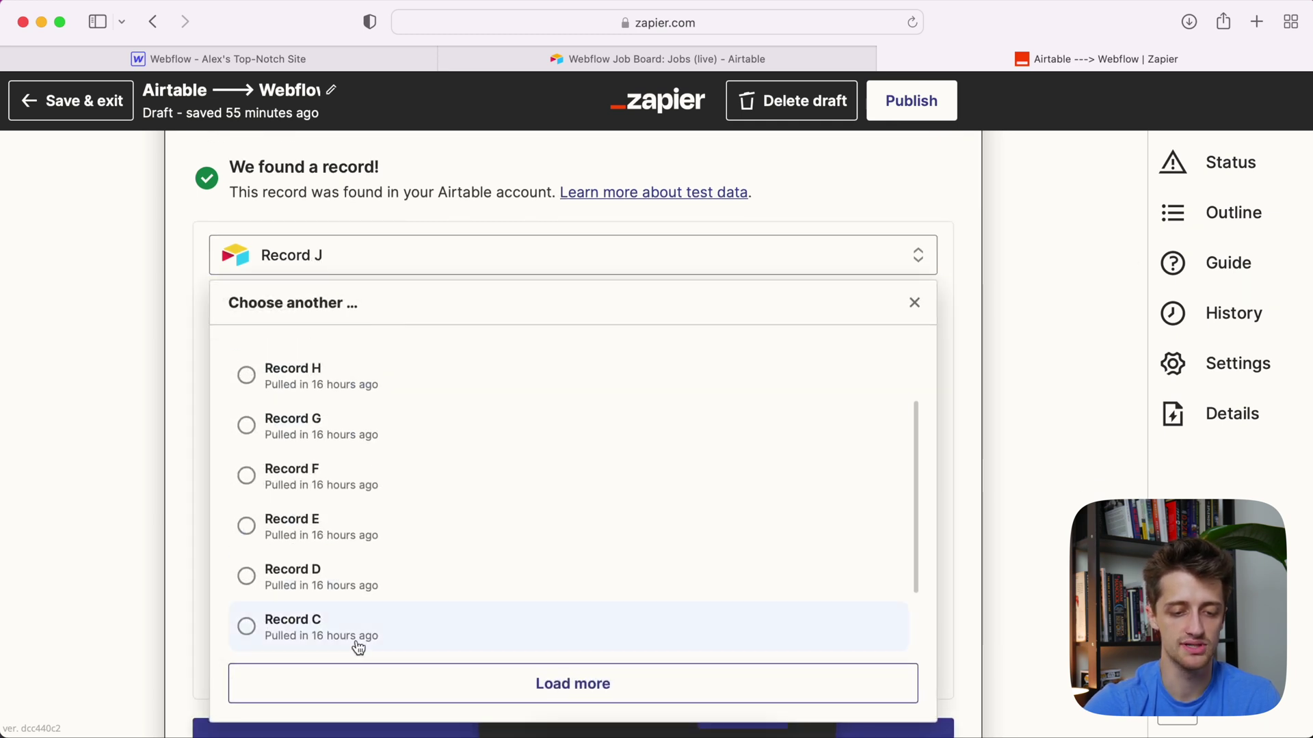
{"action": "scroll", "coordinate": [383, 656], "scroll_direction": "up", "scroll_amount": 2}
{"action": "left_click", "coordinate": [428, 678]}
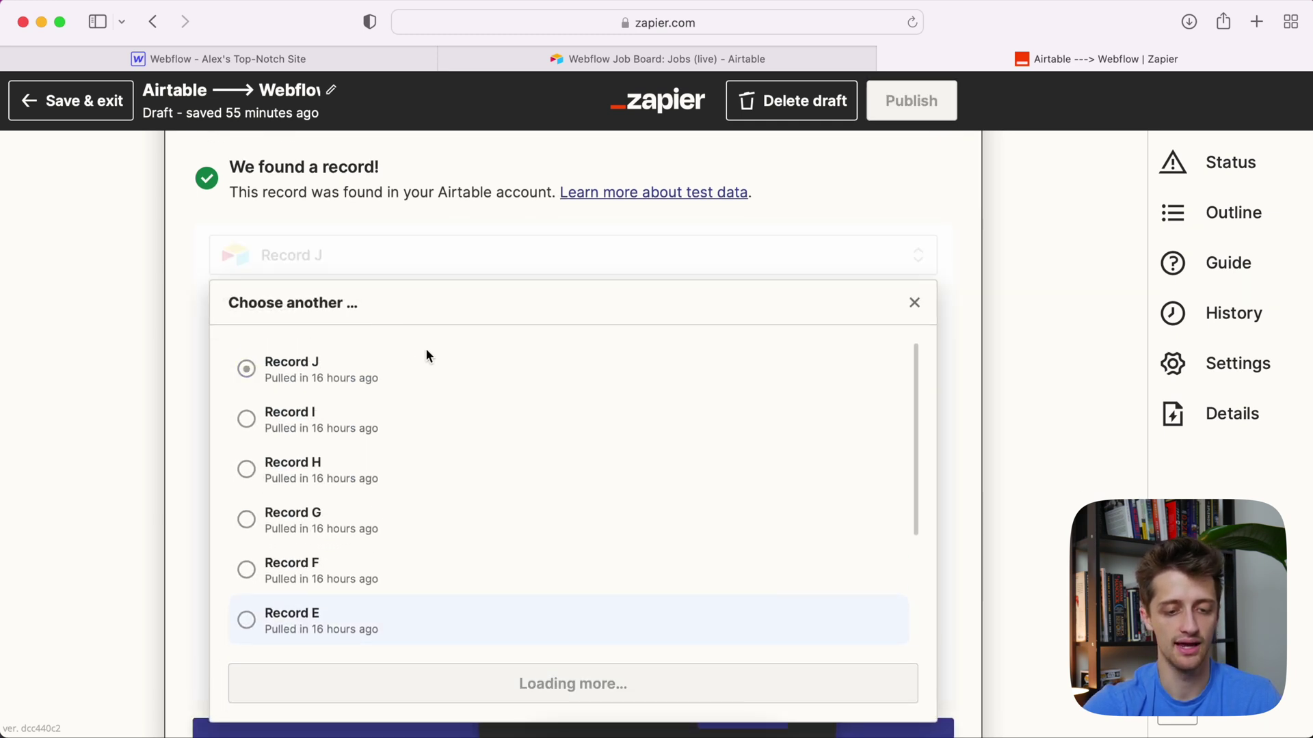
{"action": "left_click", "coordinate": [408, 375]}
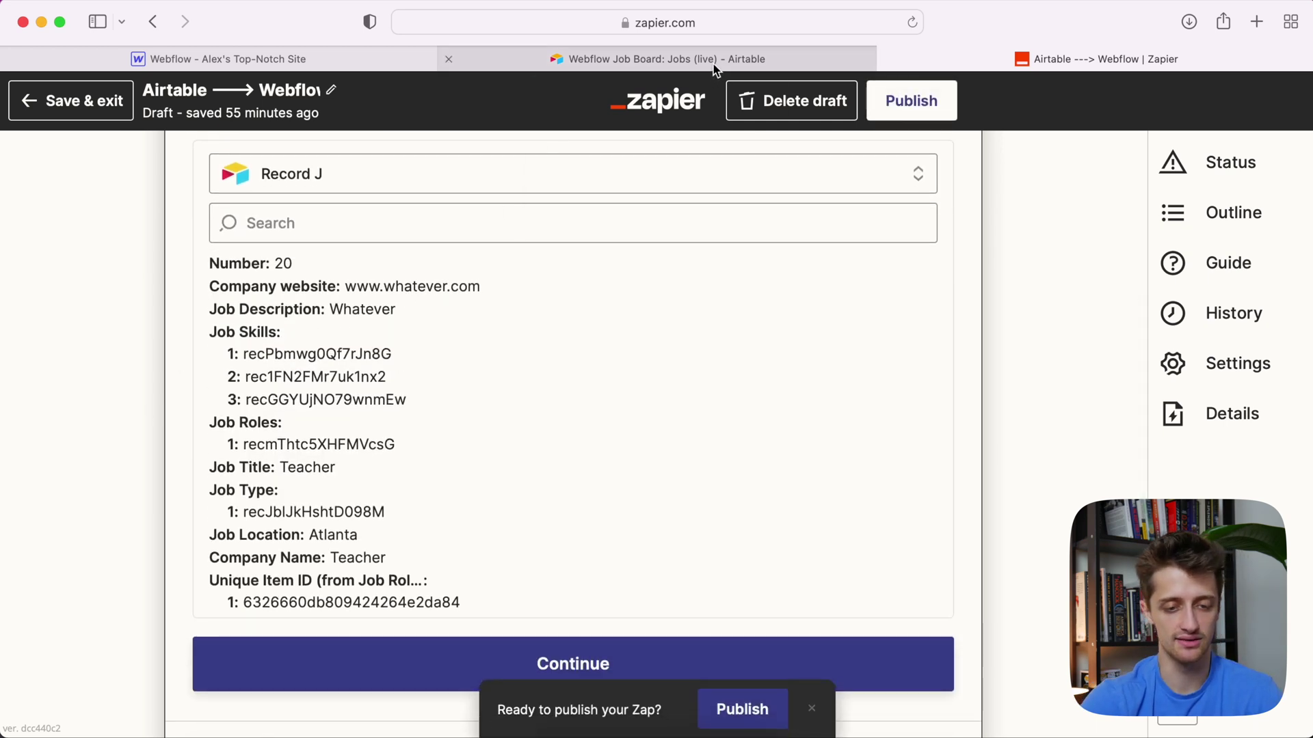
Locate and highlight the Job Type LookUp ID value 6326660db809423207e2da85 in Record J's data.
{"action": "mouse_move", "coordinate": [713, 67]}
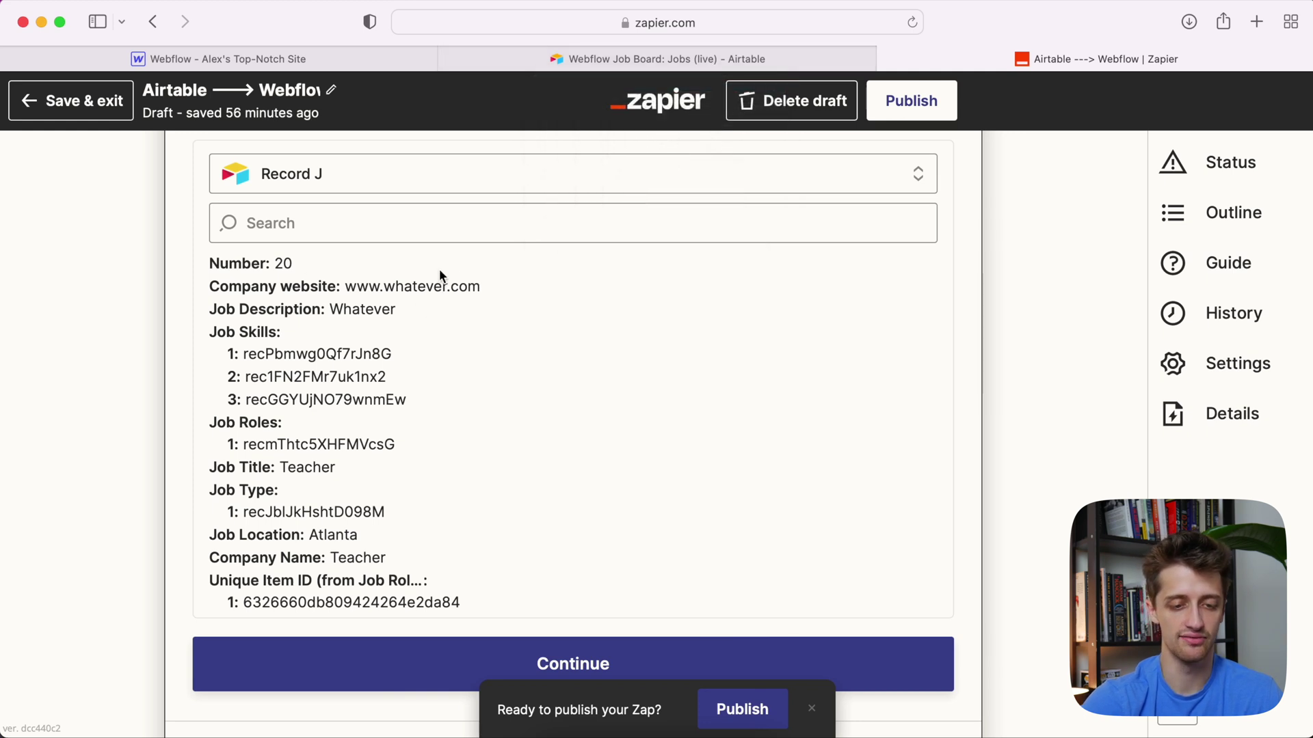
{"action": "scroll", "coordinate": [381, 463], "scroll_direction": "down", "scroll_amount": 2}
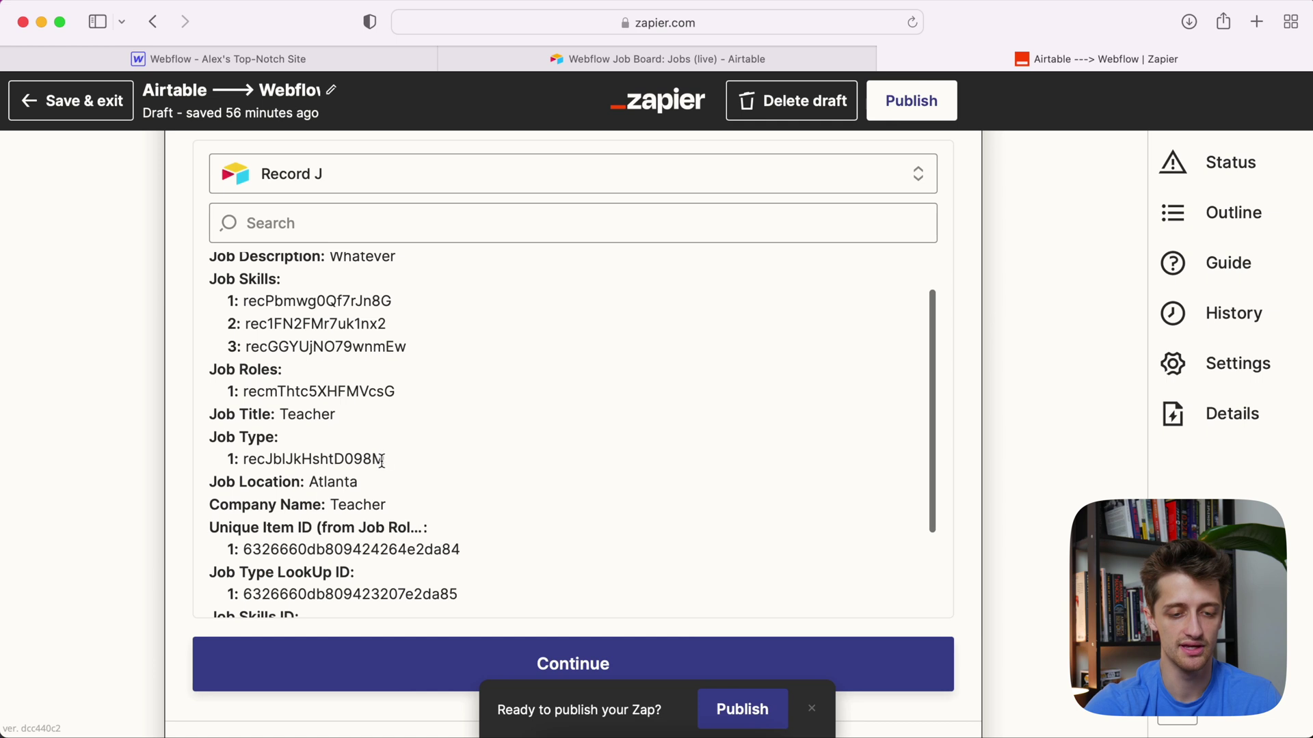
{"action": "scroll", "coordinate": [398, 465], "scroll_direction": "down", "scroll_amount": 4}
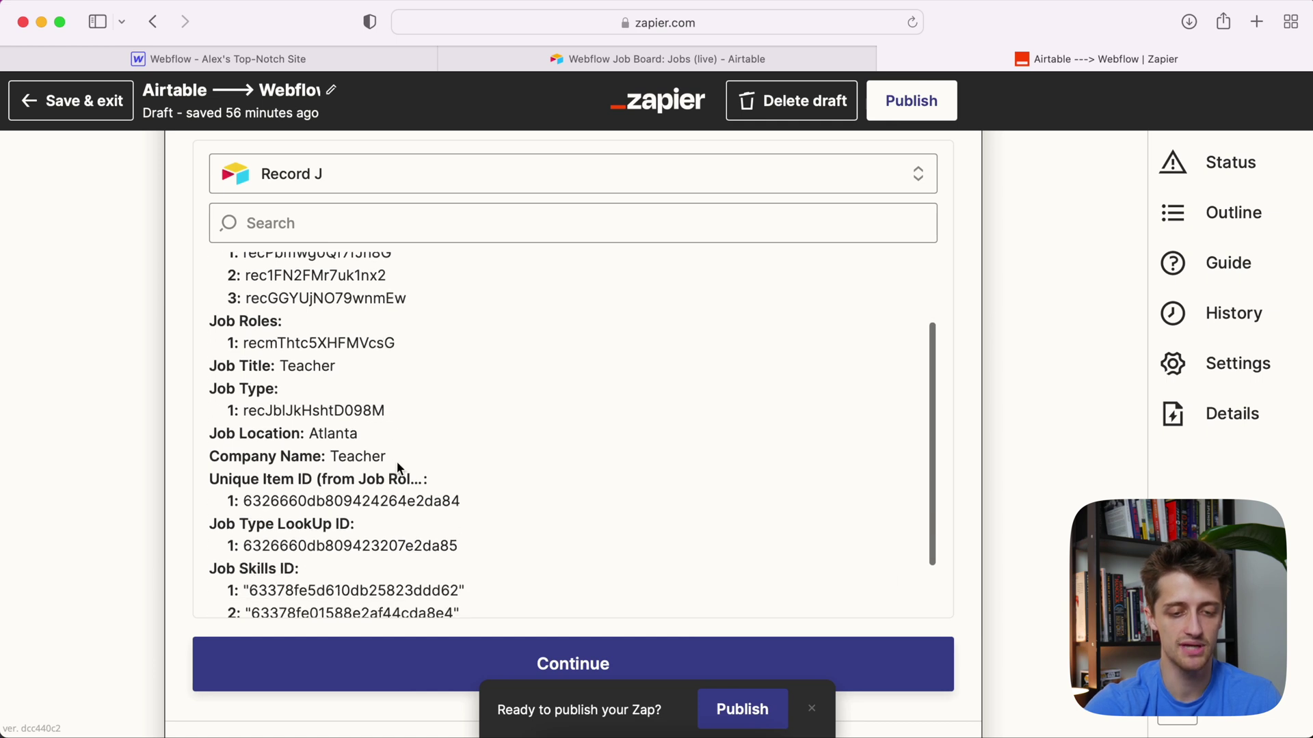
{"action": "left_click_drag", "start_coordinate": [246, 492], "coordinate": [450, 503]}
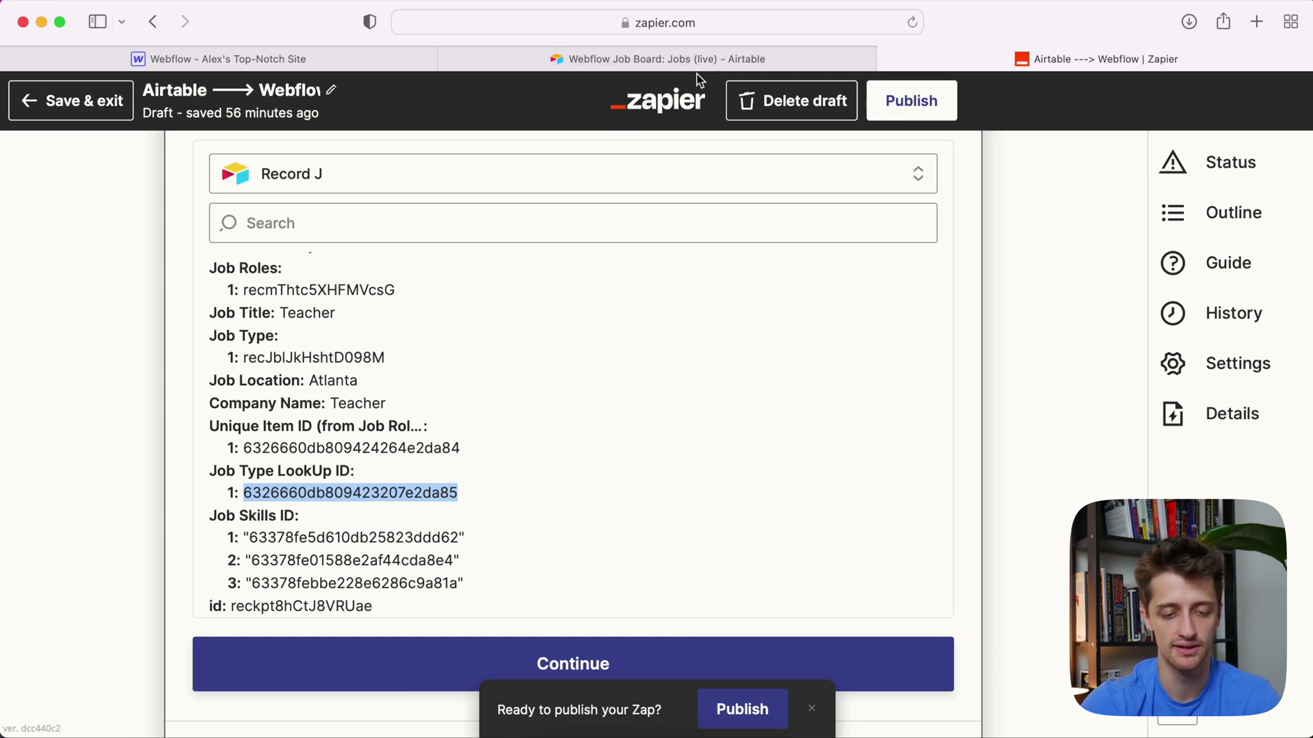
{"action": "scroll", "coordinate": [551, 424], "scroll_direction": "down", "scroll_amount": 1}
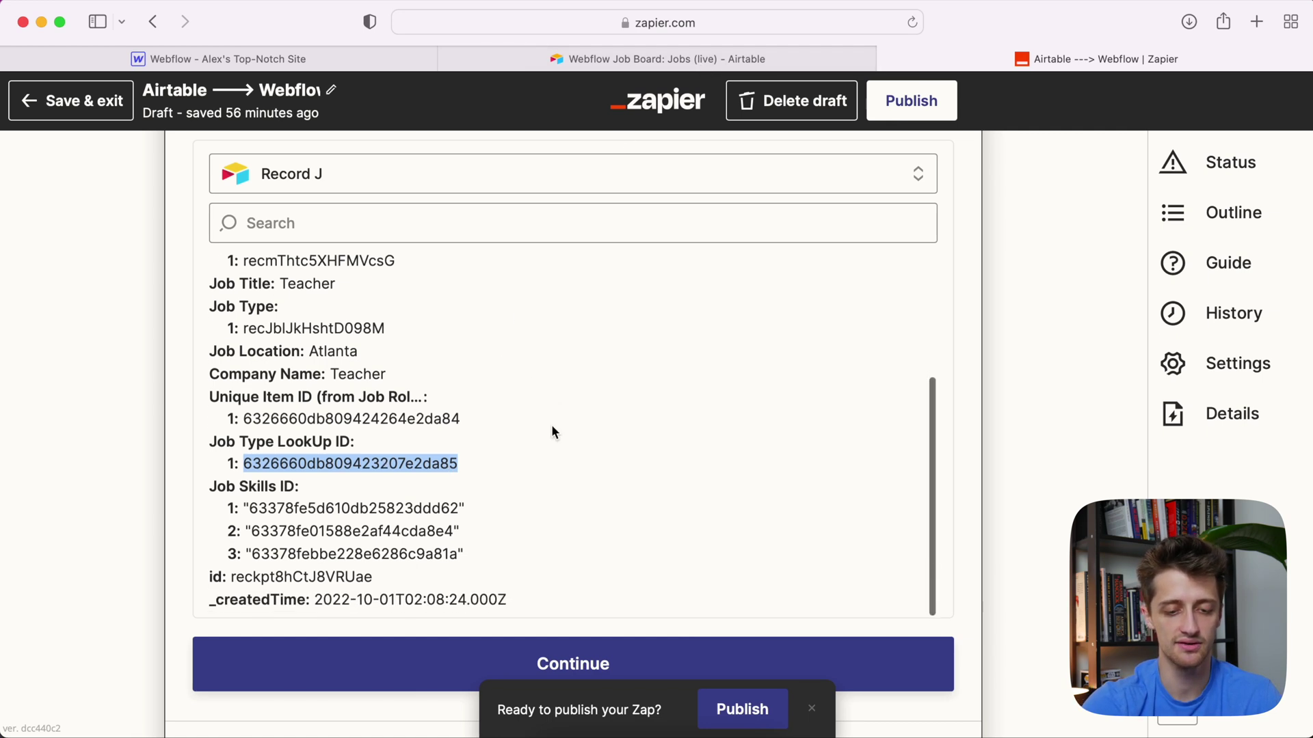
{"action": "left_click", "coordinate": [422, 660]}
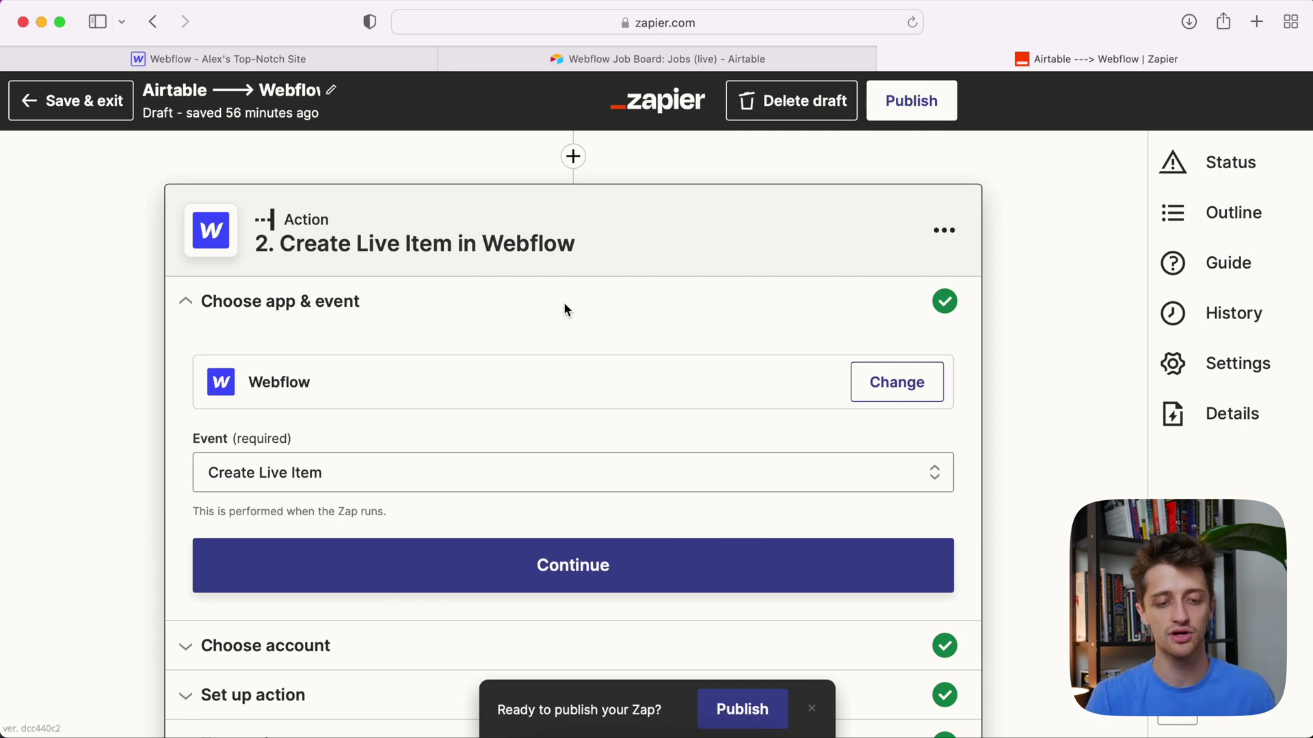
Keep Create Live Item as the Webflow event and Webflow #2 as the account.
{"action": "scroll", "coordinate": [563, 302], "scroll_direction": "down", "scroll_amount": 1}
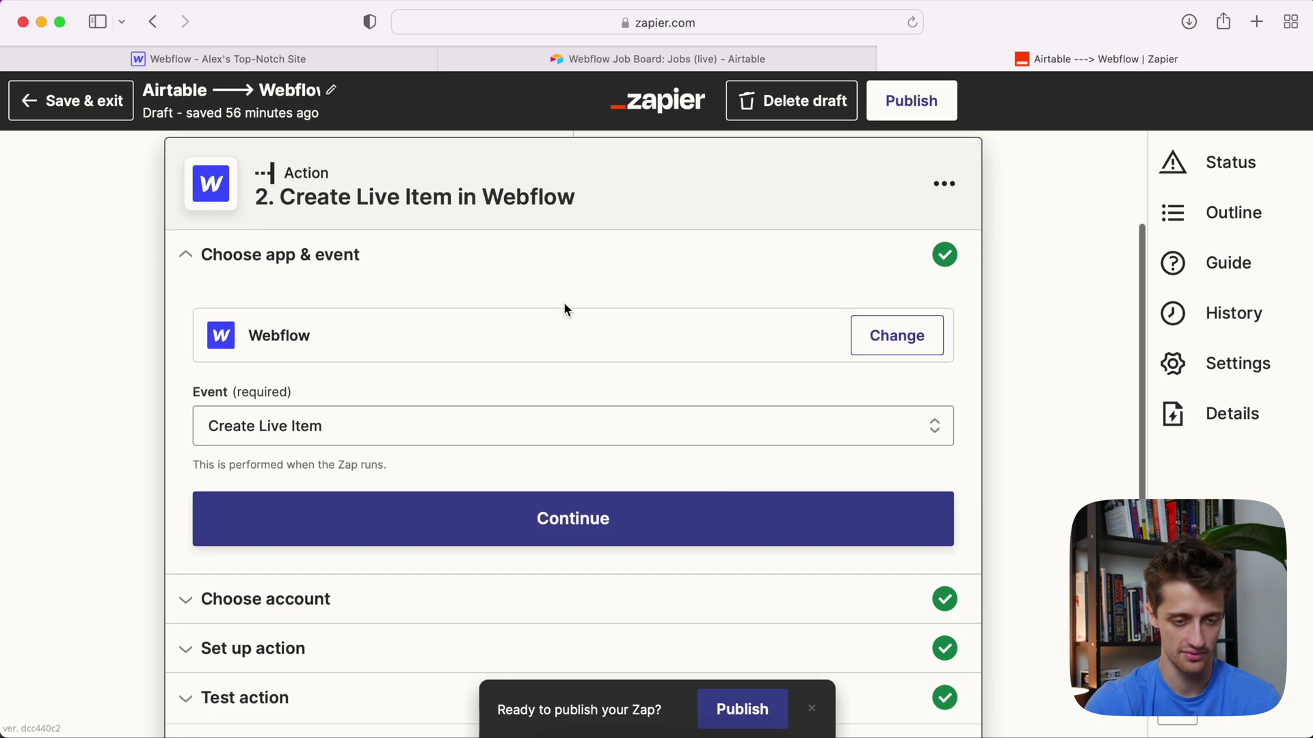
{"action": "scroll", "coordinate": [351, 339], "scroll_direction": "down", "scroll_amount": 1}
{"action": "left_click", "coordinate": [325, 353]}
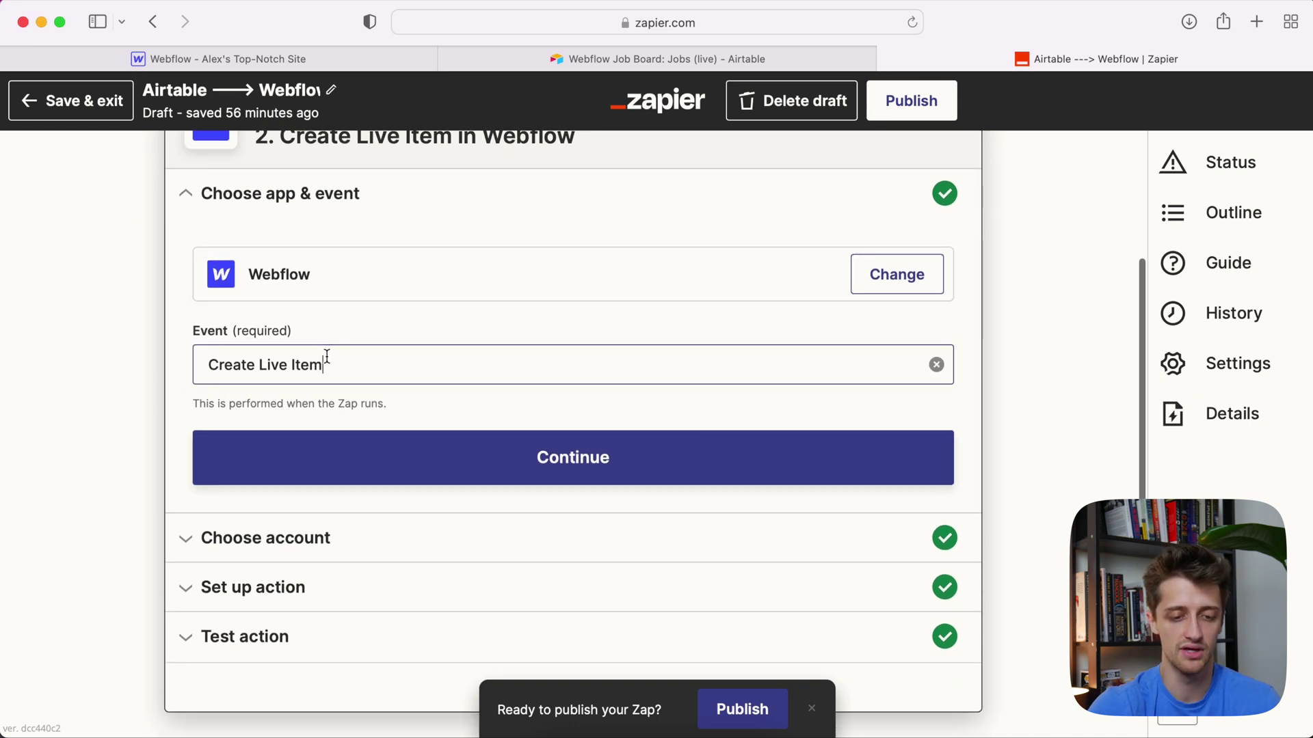
{"action": "left_click", "coordinate": [303, 495]}
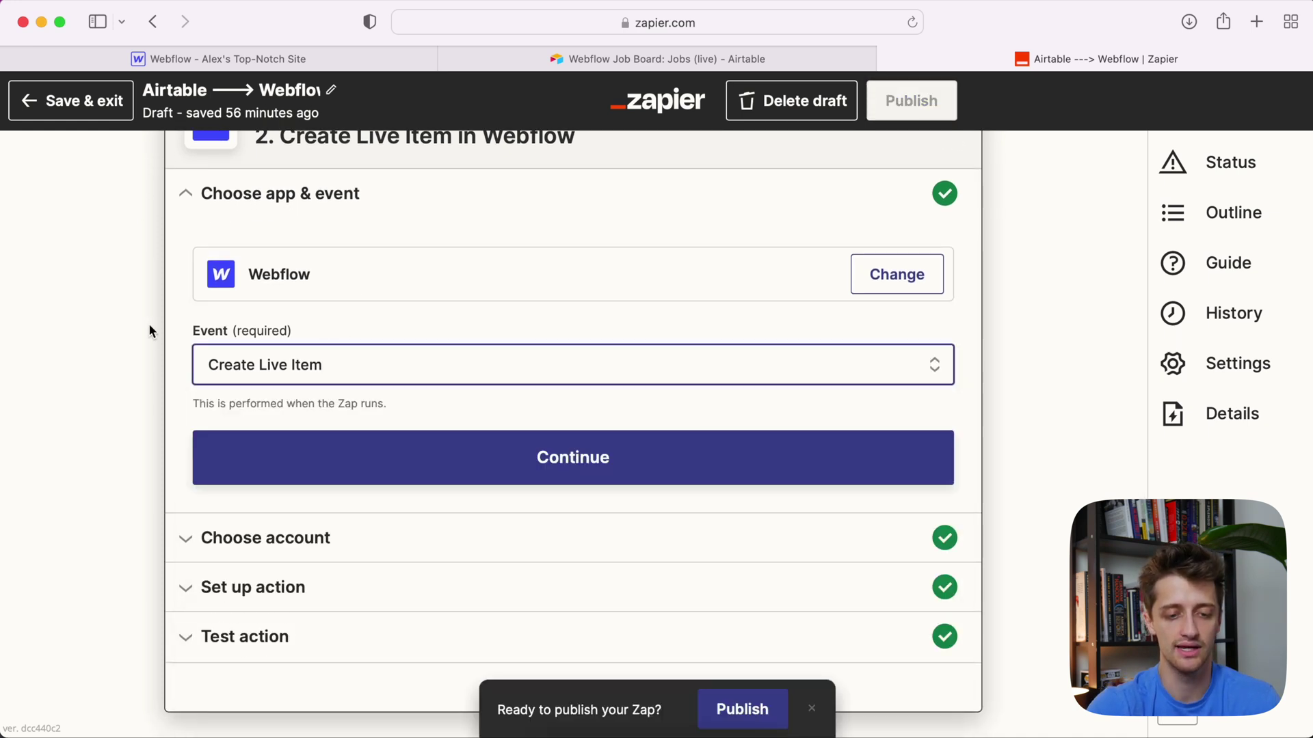
{"action": "scroll", "coordinate": [299, 363], "scroll_direction": "down", "scroll_amount": 2}
{"action": "left_click", "coordinate": [298, 359]}
{"action": "scroll", "coordinate": [152, 339], "scroll_direction": "up", "scroll_amount": 1}
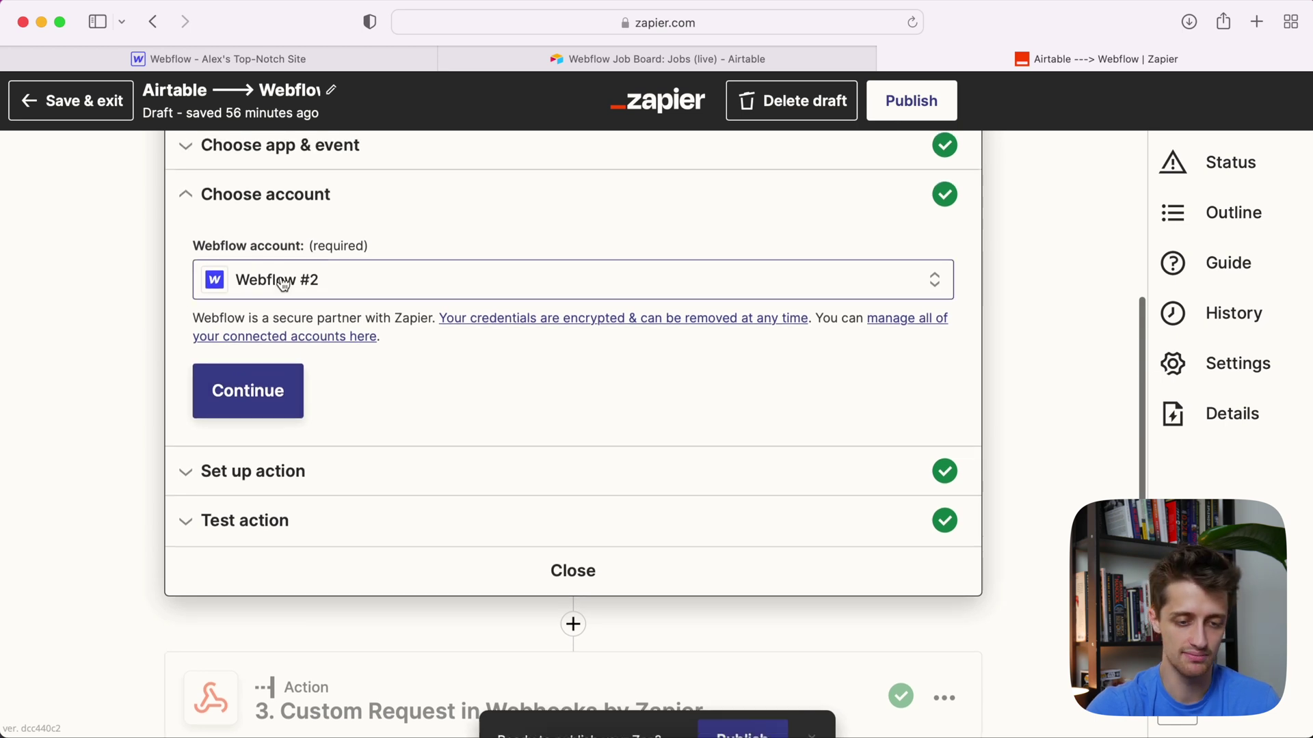
{"action": "left_click", "coordinate": [272, 281]}
{"action": "left_click", "coordinate": [252, 443]}
{"action": "left_click", "coordinate": [227, 391]}
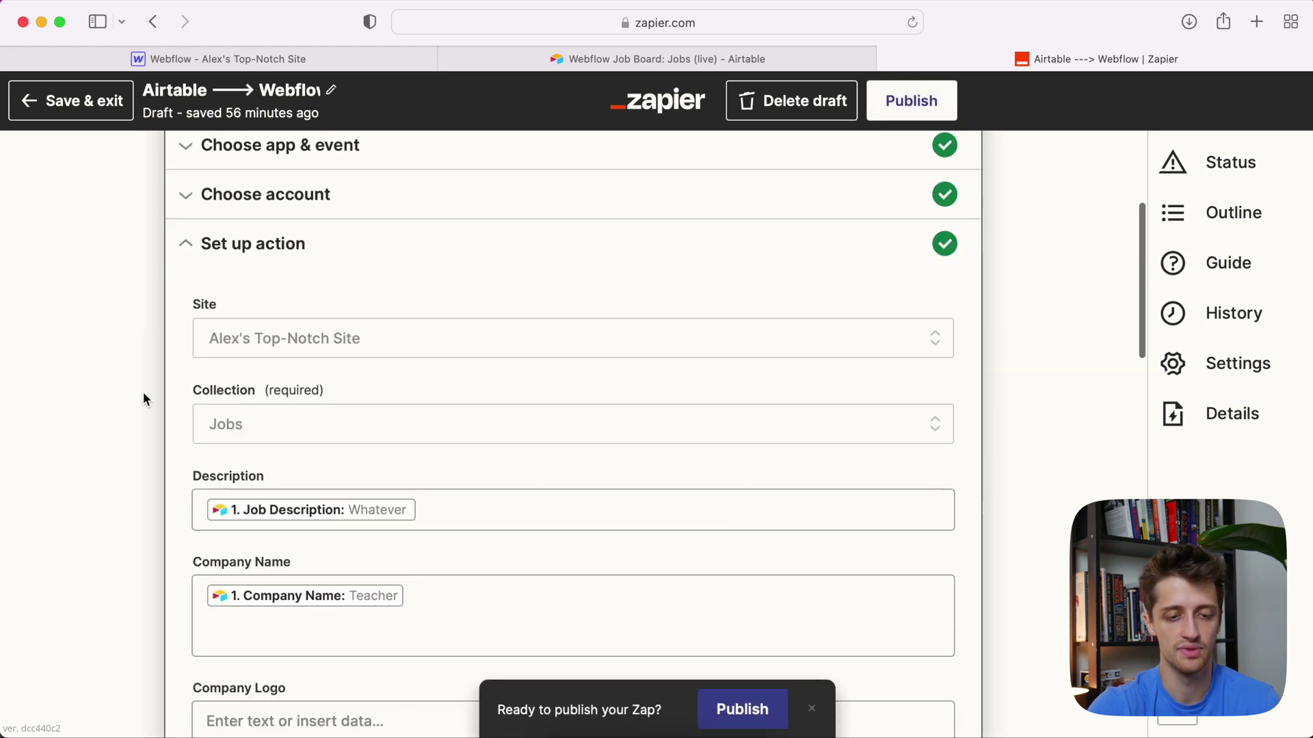
Choose the Top-Notch Site and the Jobs collection, glancing at the site's CMS in Webflow.
{"action": "scroll", "coordinate": [144, 411], "scroll_direction": "down", "scroll_amount": 2}
{"action": "left_click", "coordinate": [286, 276]}
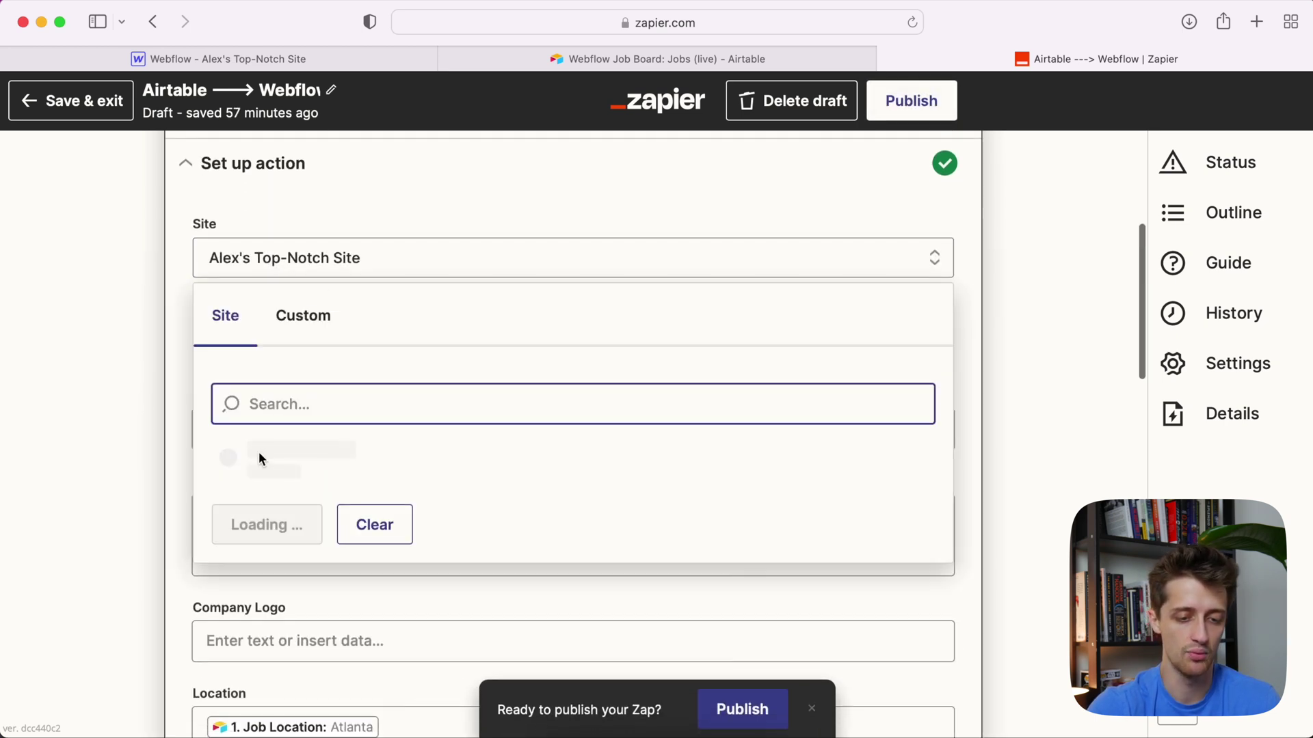
{"action": "left_click", "coordinate": [257, 580]}
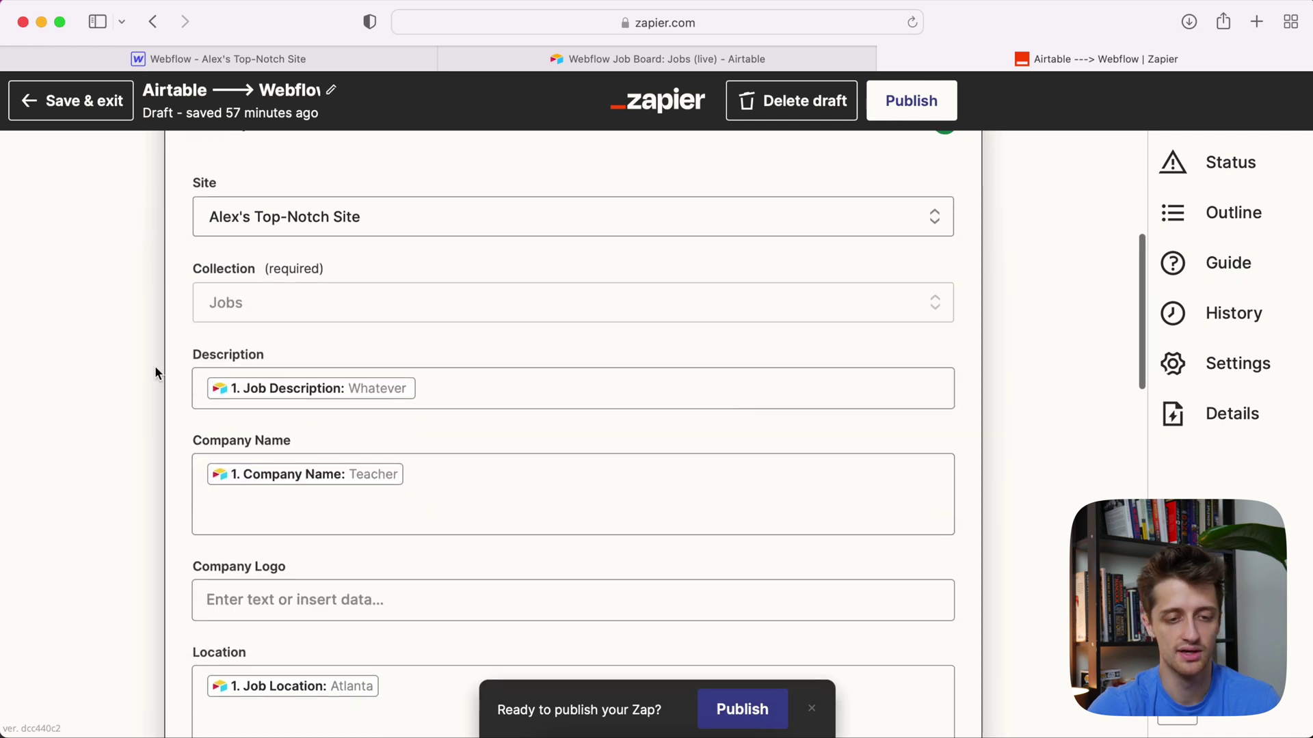
{"action": "scroll", "coordinate": [155, 369], "scroll_direction": "down", "scroll_amount": 1}
{"action": "left_click", "coordinate": [251, 268]}
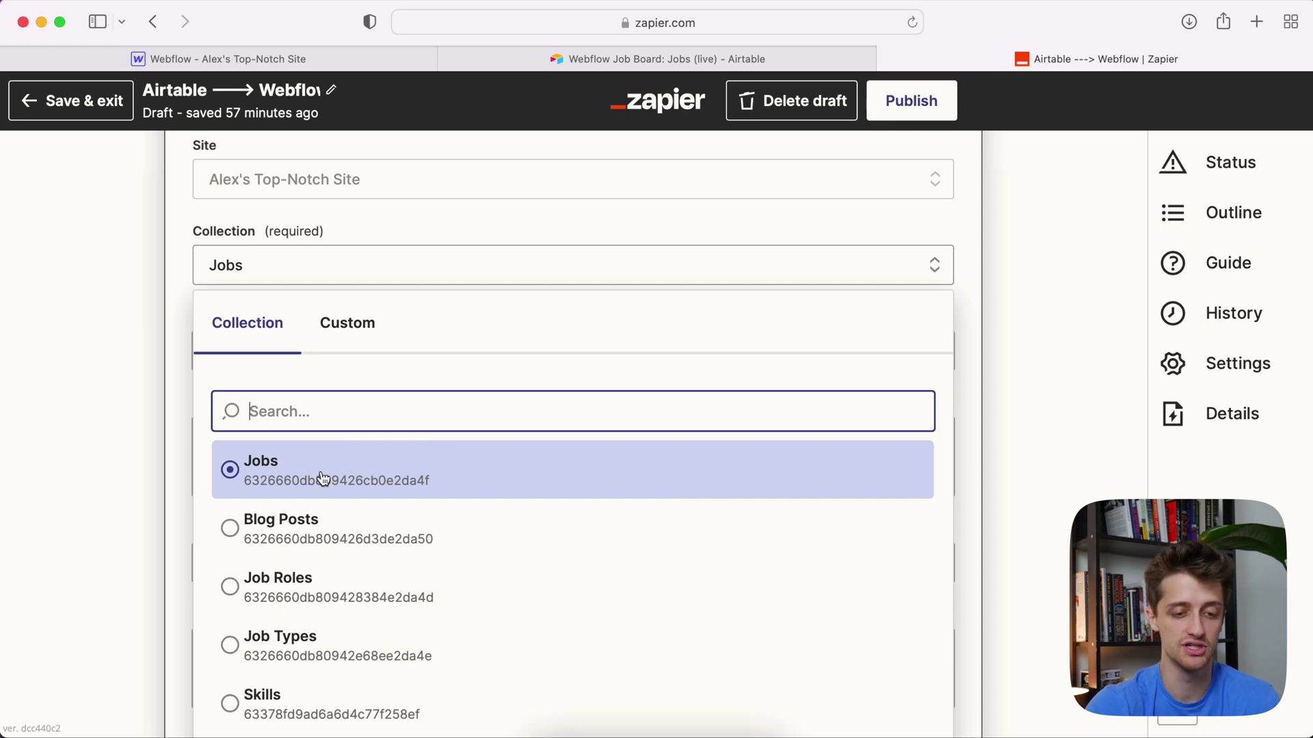
{"action": "left_click", "coordinate": [325, 478]}
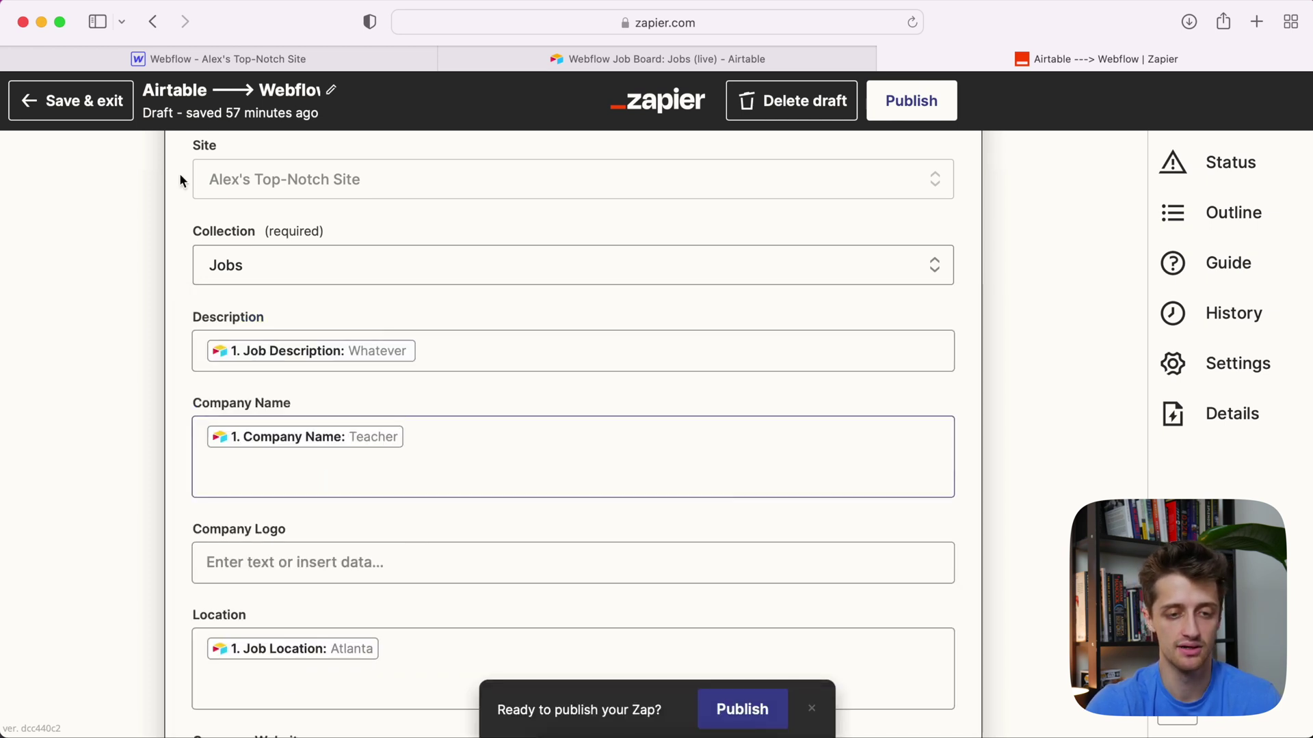
{"action": "left_click", "coordinate": [220, 56]}
{"action": "left_click", "coordinate": [106, 335]}
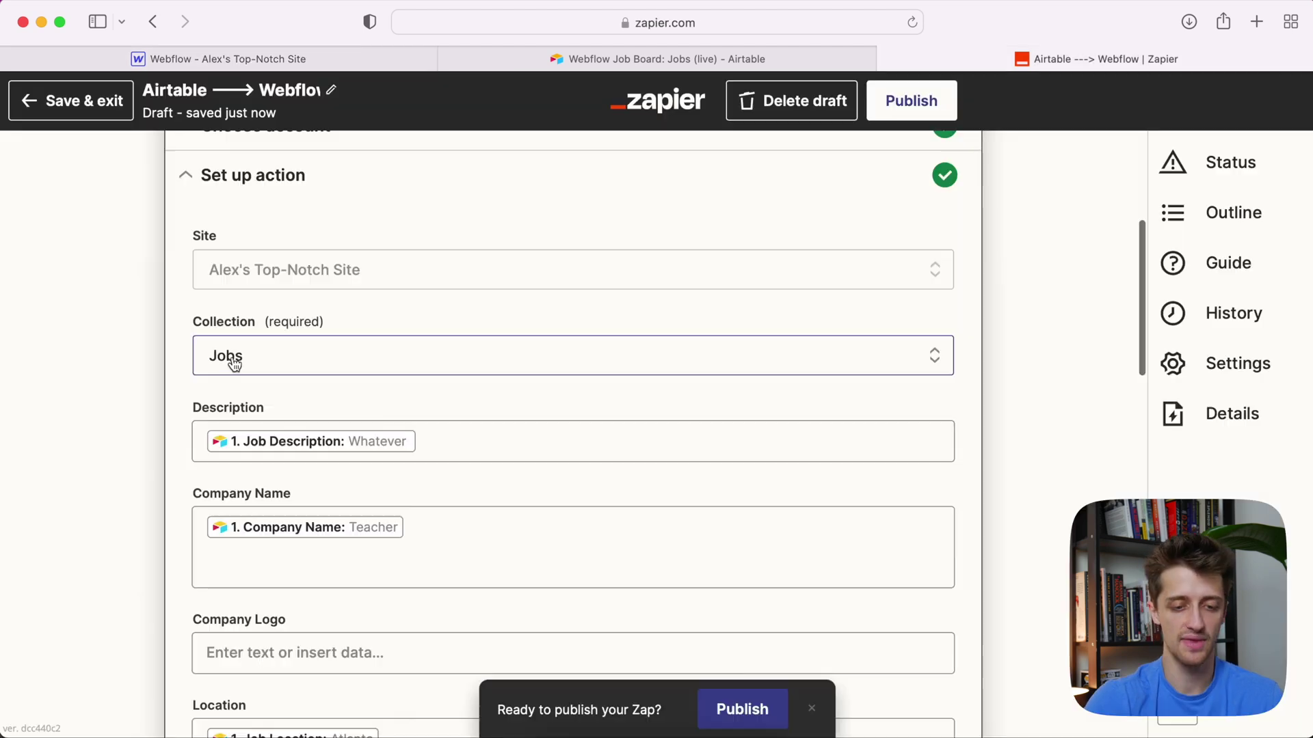
{"action": "scroll", "coordinate": [152, 346], "scroll_direction": "down", "scroll_amount": 2}
{"action": "scroll", "coordinate": [151, 344], "scroll_direction": "down", "scroll_amount": 2}
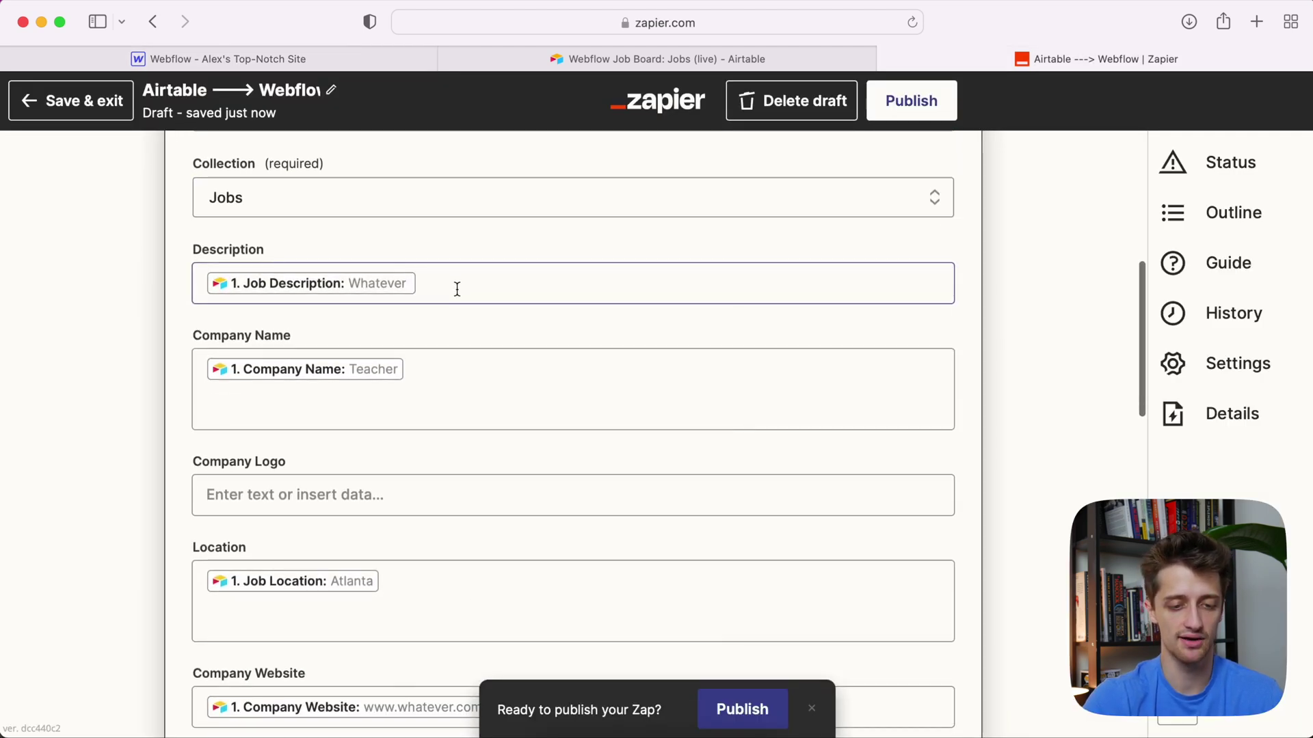
{"action": "scroll", "coordinate": [440, 355], "scroll_direction": "down", "scroll_amount": 1}
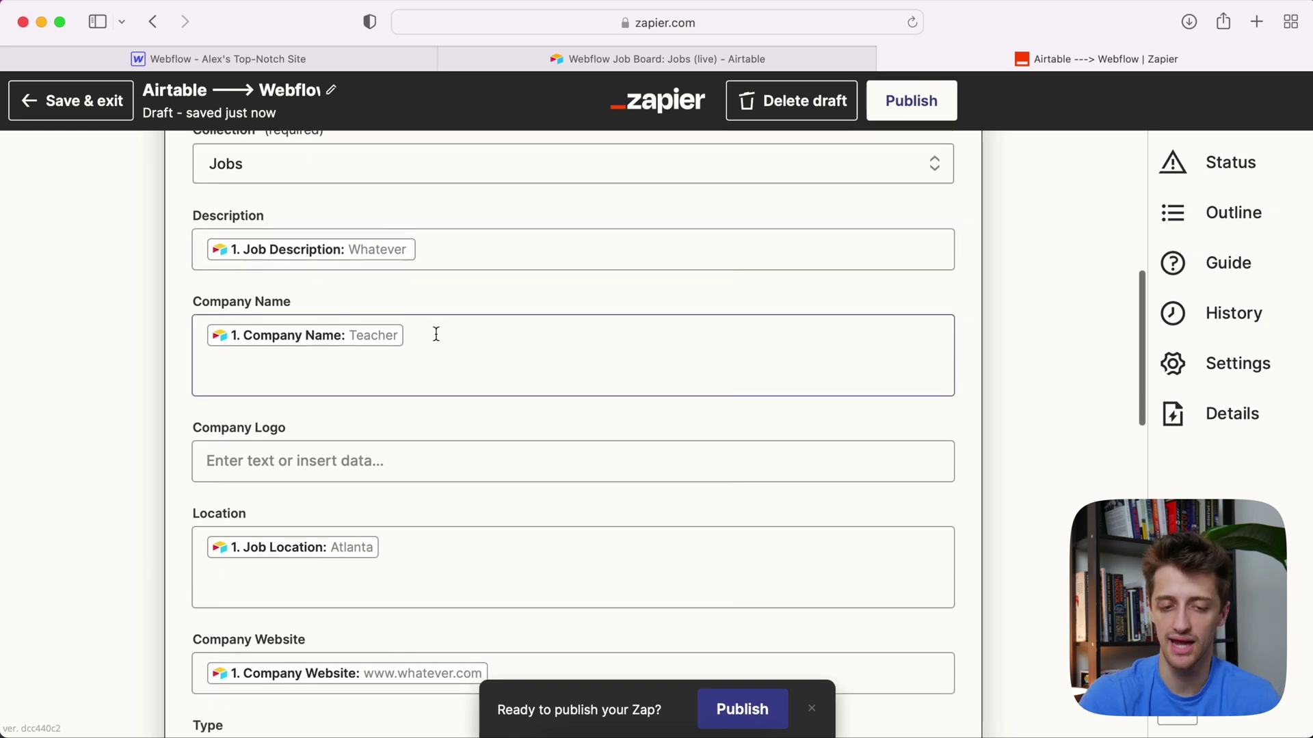
{"action": "scroll", "coordinate": [472, 345], "scroll_direction": "down", "scroll_amount": 1}
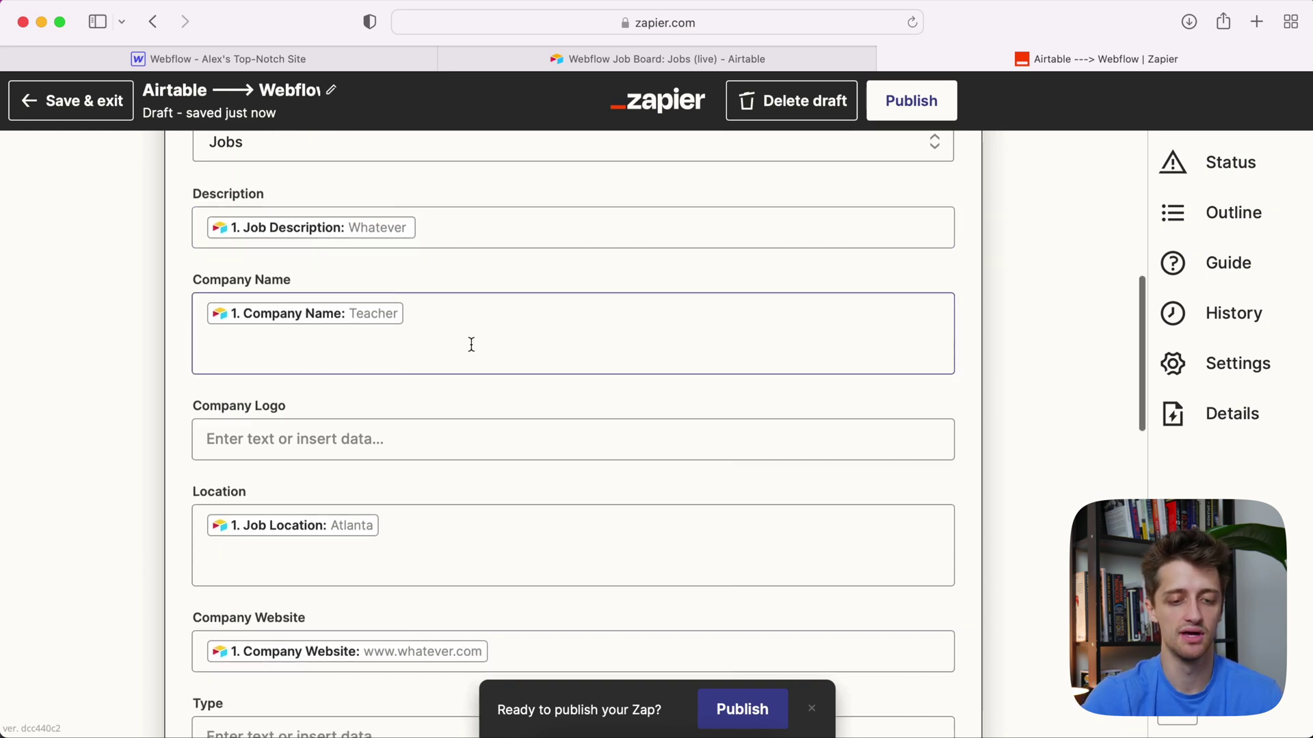
{"action": "scroll", "coordinate": [470, 351], "scroll_direction": "down", "scroll_amount": 10}
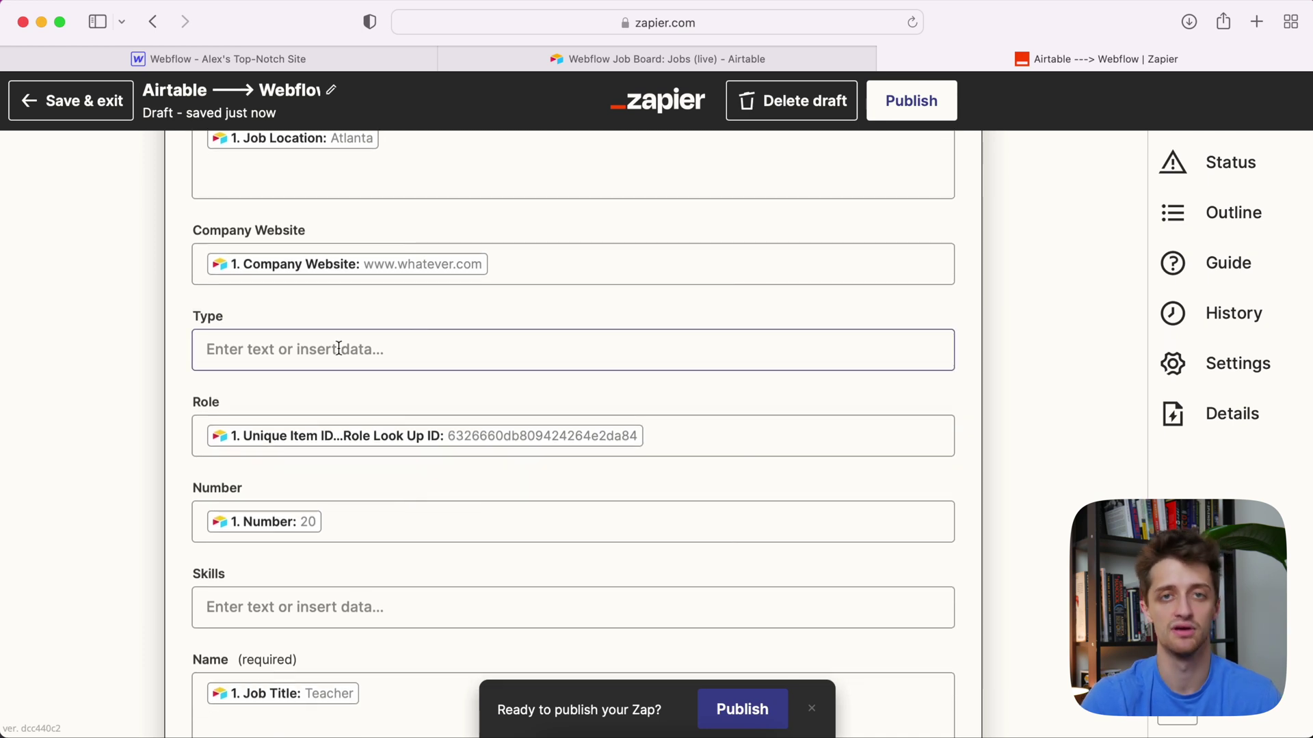
{"action": "scroll", "coordinate": [338, 350], "scroll_direction": "down", "scroll_amount": 1}
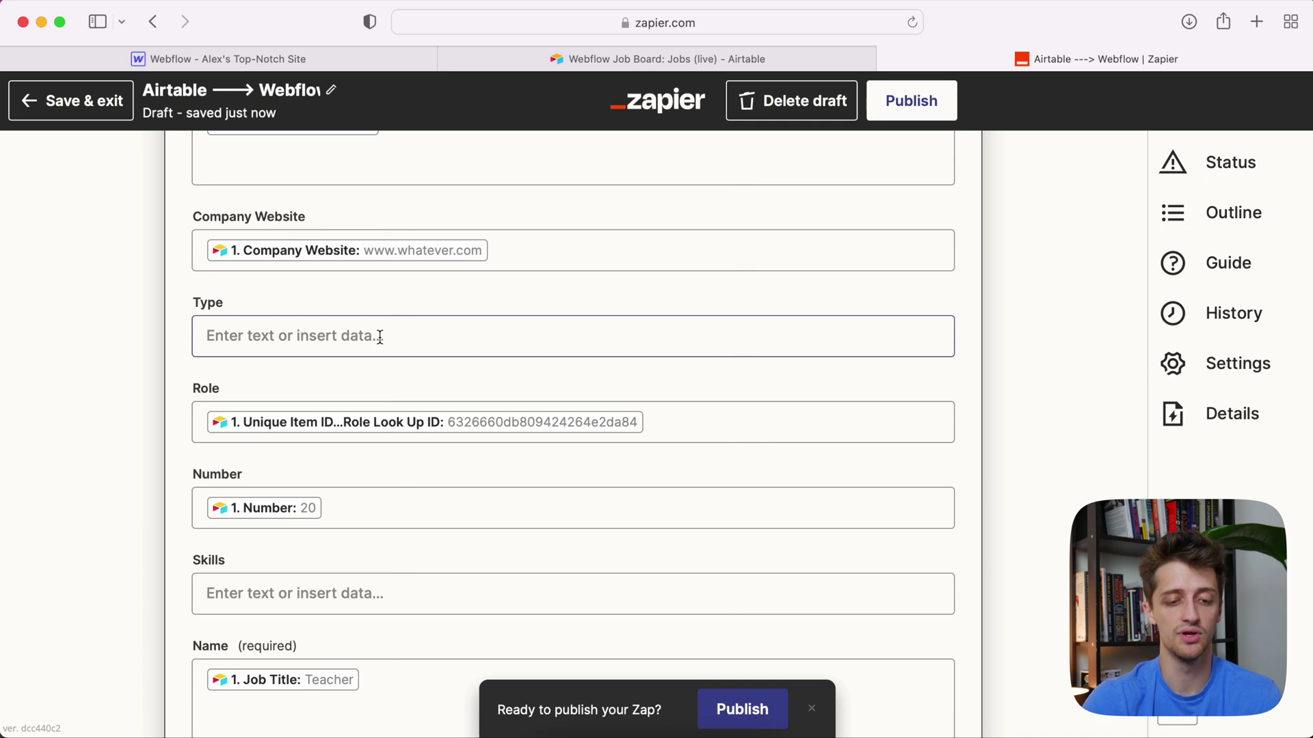
{"action": "left_click", "coordinate": [380, 336]}
Map the Webflow Type field to '1. Job Type Look Up ID' from the Airtable record.
{"action": "scroll", "coordinate": [401, 337], "scroll_direction": "down", "scroll_amount": 3}
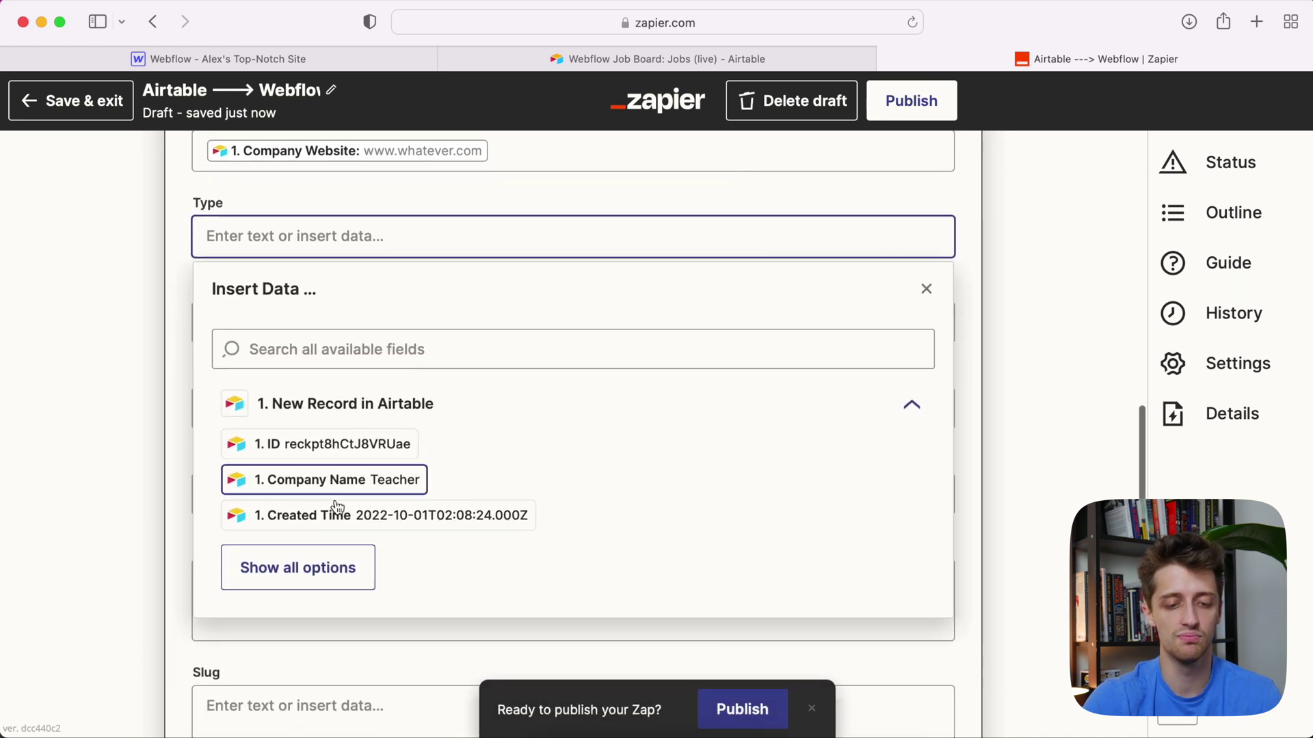
{"action": "left_click", "coordinate": [317, 566]}
{"action": "scroll", "coordinate": [422, 454], "scroll_direction": "down", "scroll_amount": 6}
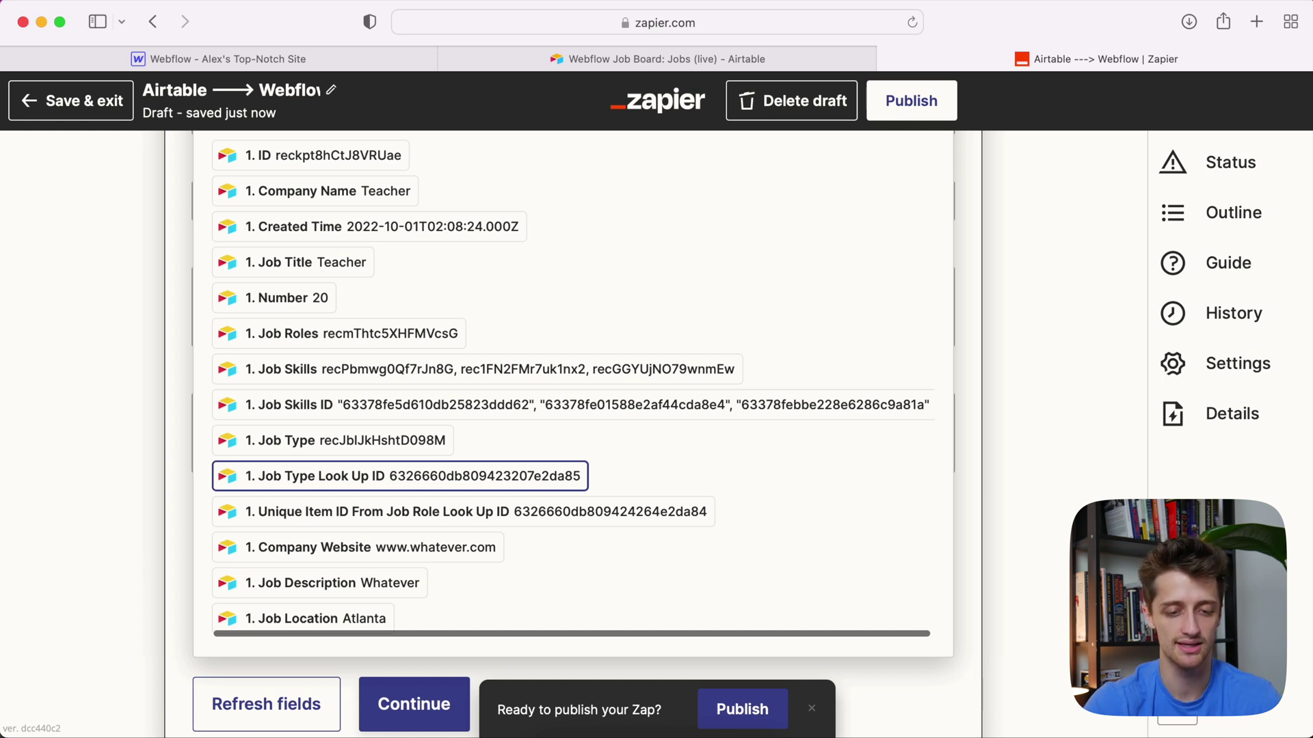
{"action": "left_click", "coordinate": [400, 476]}
{"action": "left_click", "coordinate": [128, 417]}
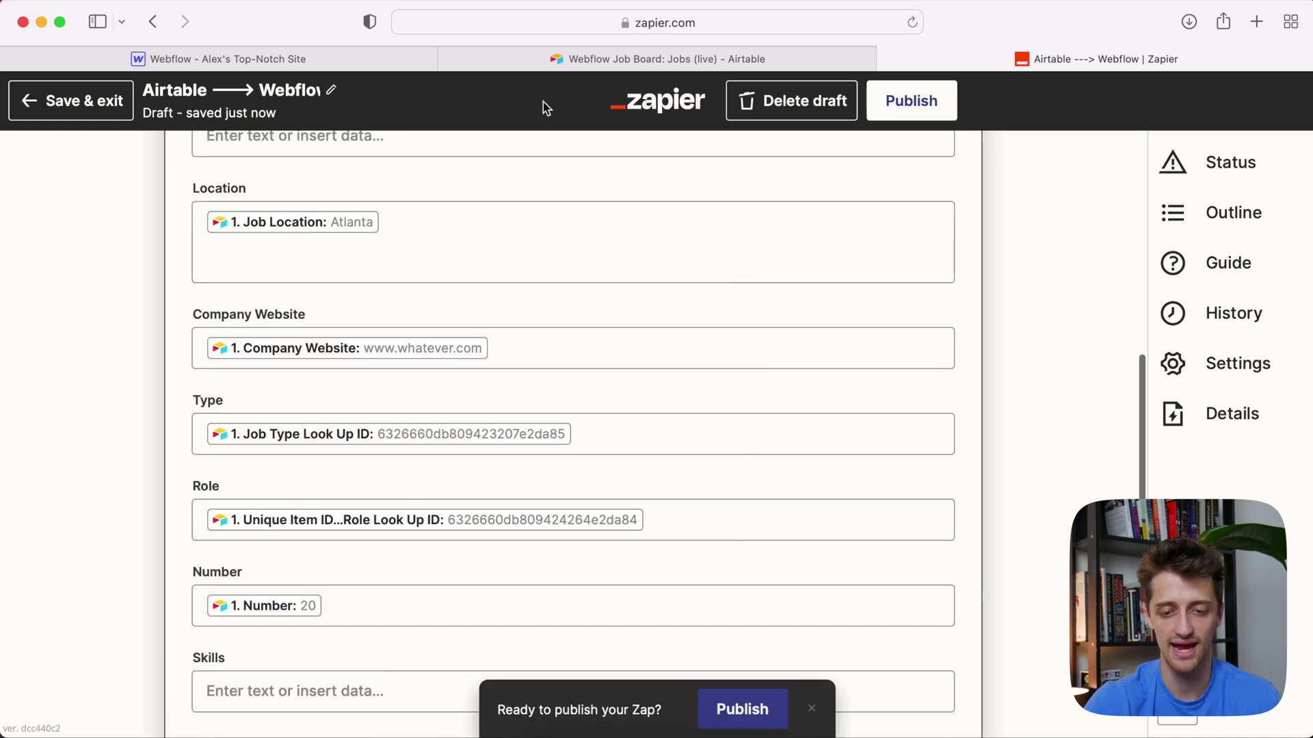
Check the lookup IDs in the Airtable jobs table, then continue to the action test.
{"action": "left_click", "coordinate": [677, 59]}
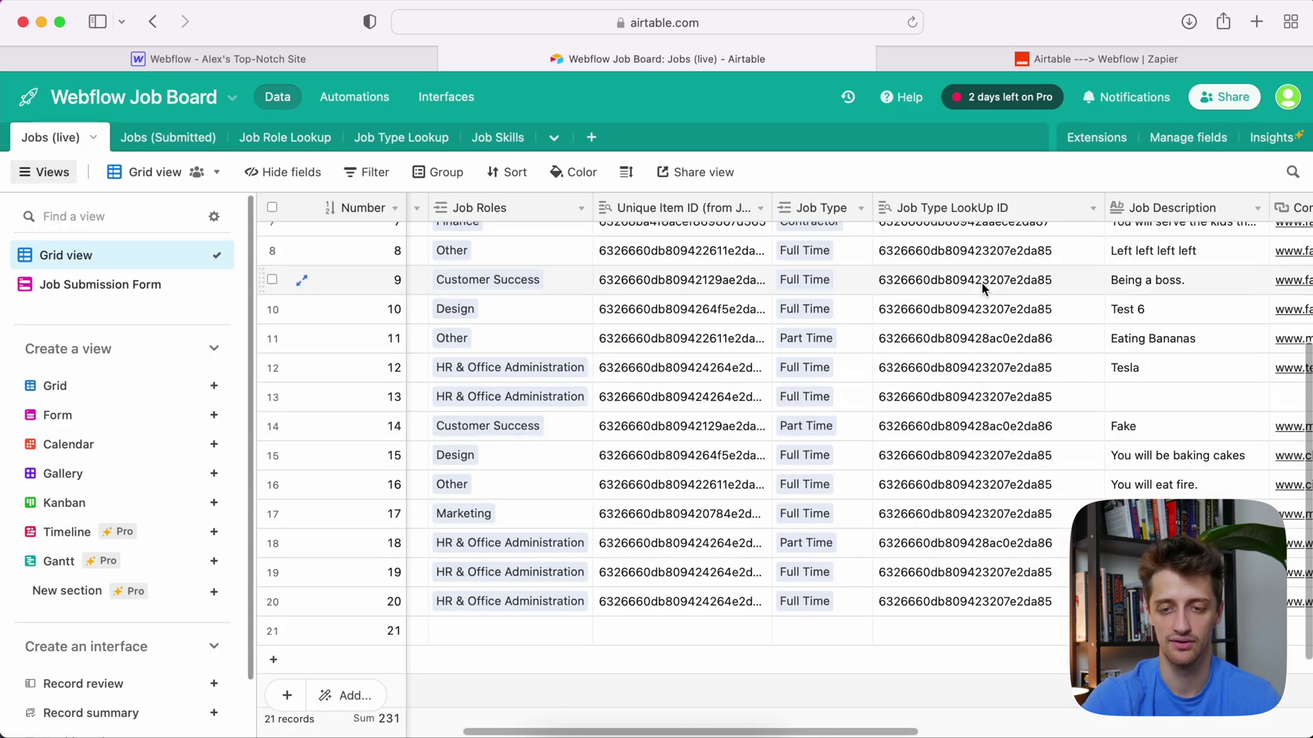
{"action": "left_click", "coordinate": [1095, 59]}
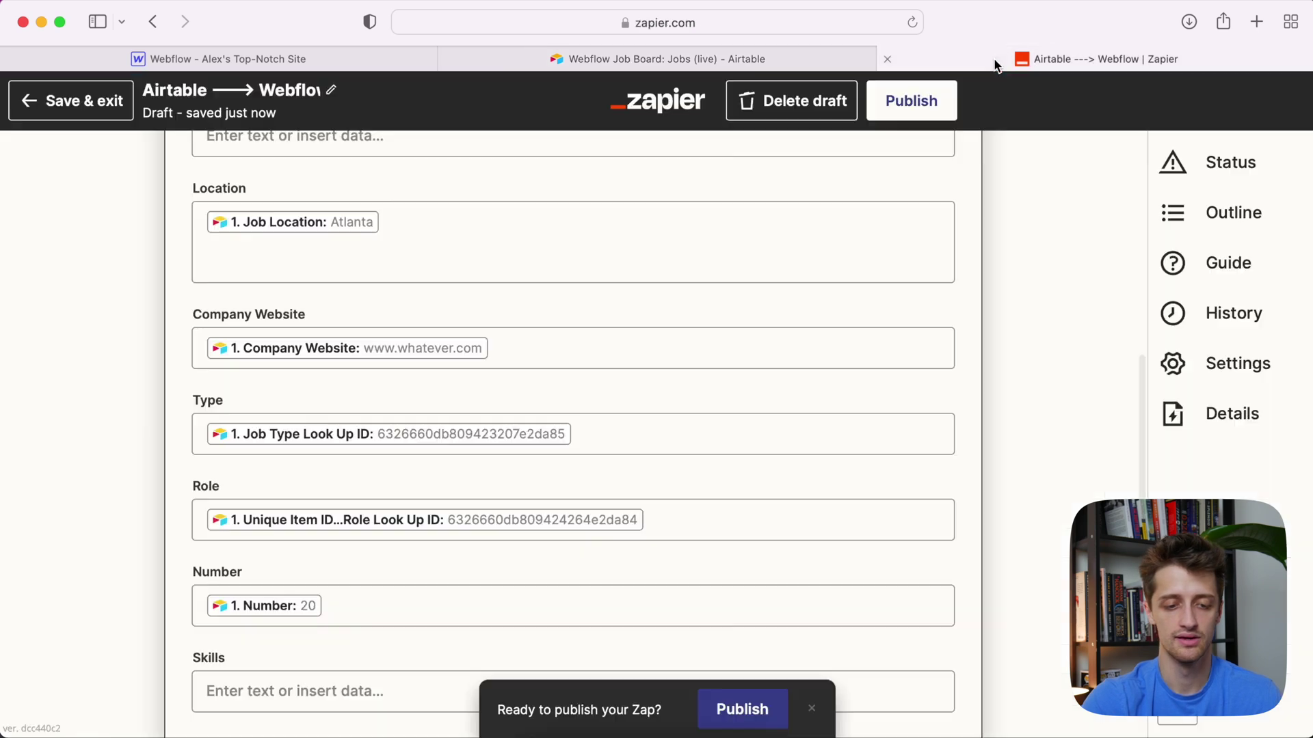
{"action": "scroll", "coordinate": [372, 334], "scroll_direction": "down", "scroll_amount": 2}
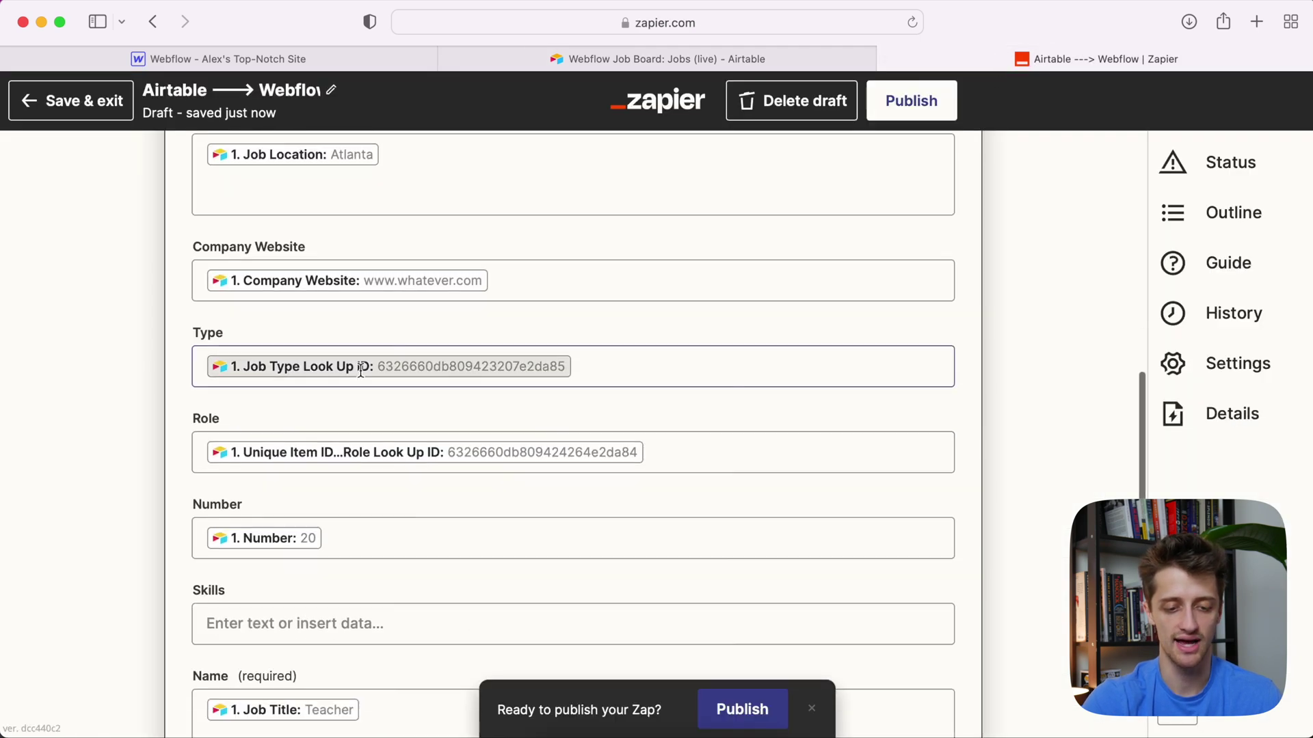
{"action": "scroll", "coordinate": [361, 369], "scroll_direction": "down", "scroll_amount": 7}
{"action": "scroll", "coordinate": [361, 404], "scroll_direction": "down", "scroll_amount": 2}
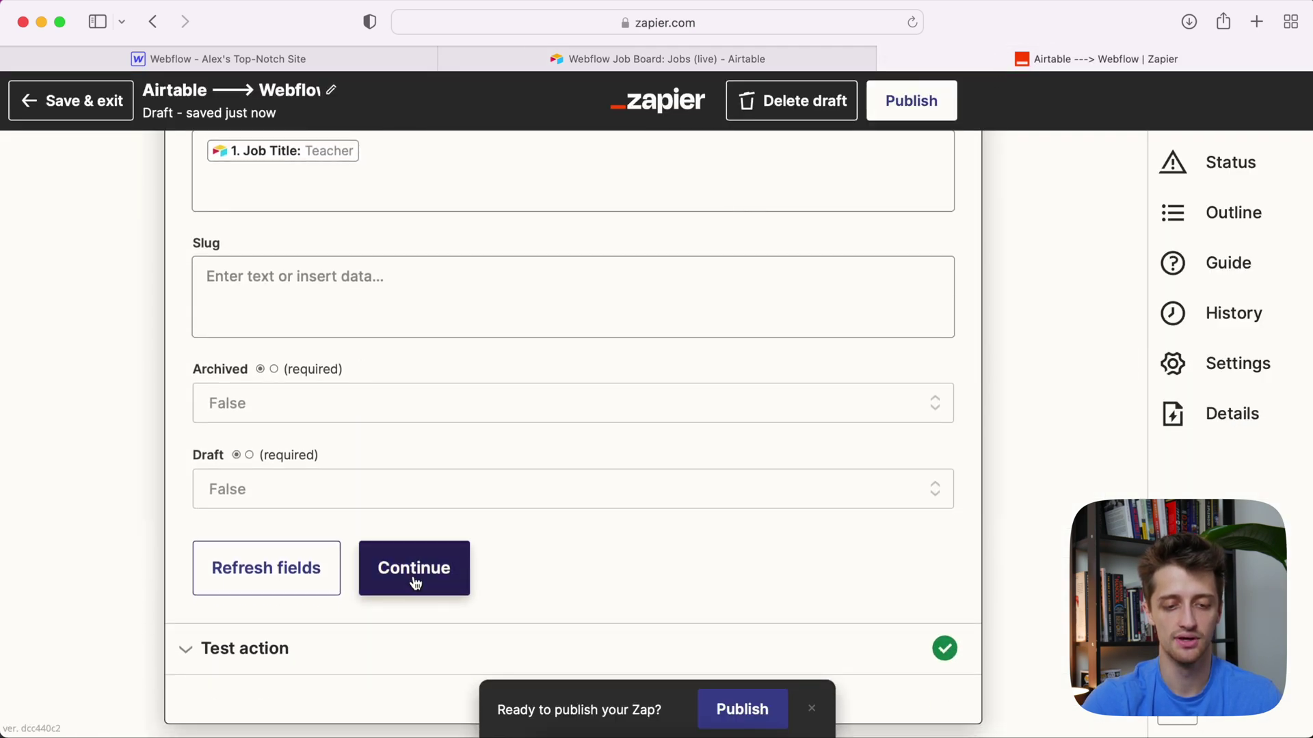
{"action": "left_click", "coordinate": [415, 582]}
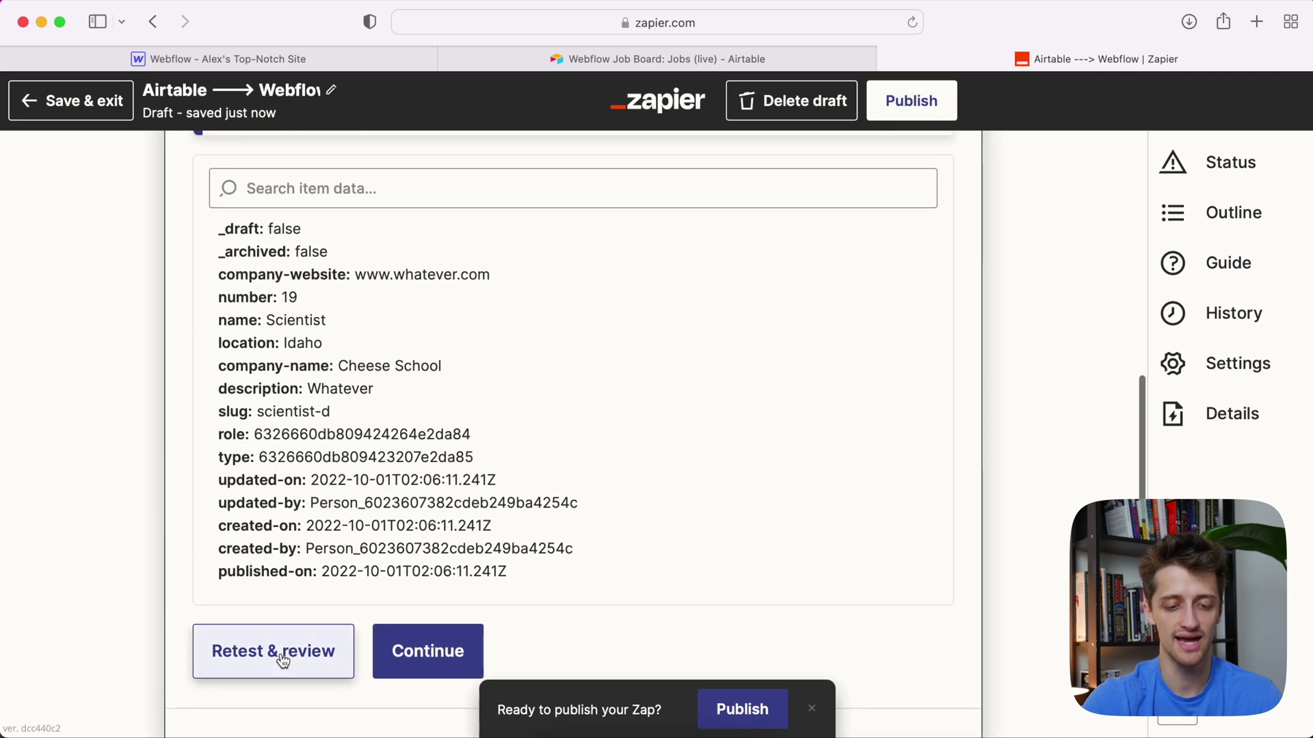
Retest the Create Live Item action, sending the Teacher job item to Webflow.
{"action": "left_click", "coordinate": [282, 661]}
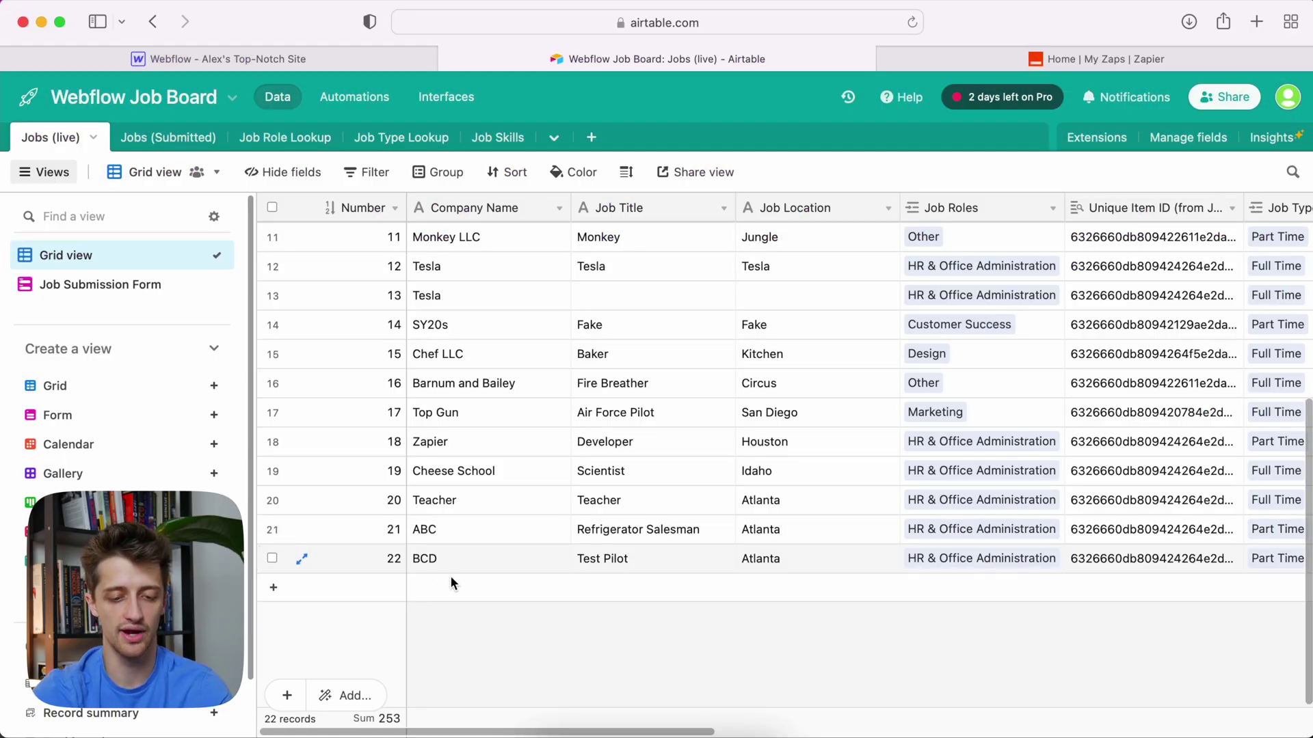
Add a new job row with the company name, job title 'Emporter Exporter' and location NYC.
{"action": "left_click", "coordinate": [476, 588]}
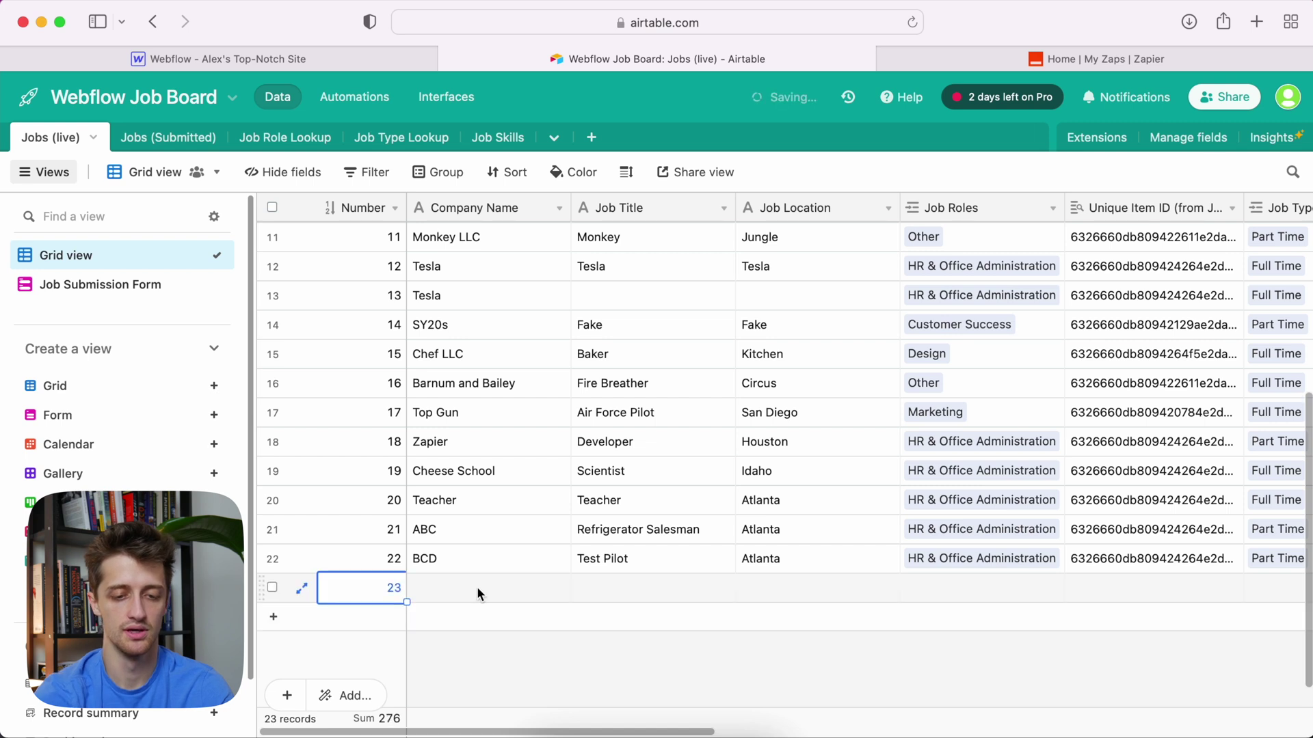
{"action": "left_click", "coordinate": [474, 587]}
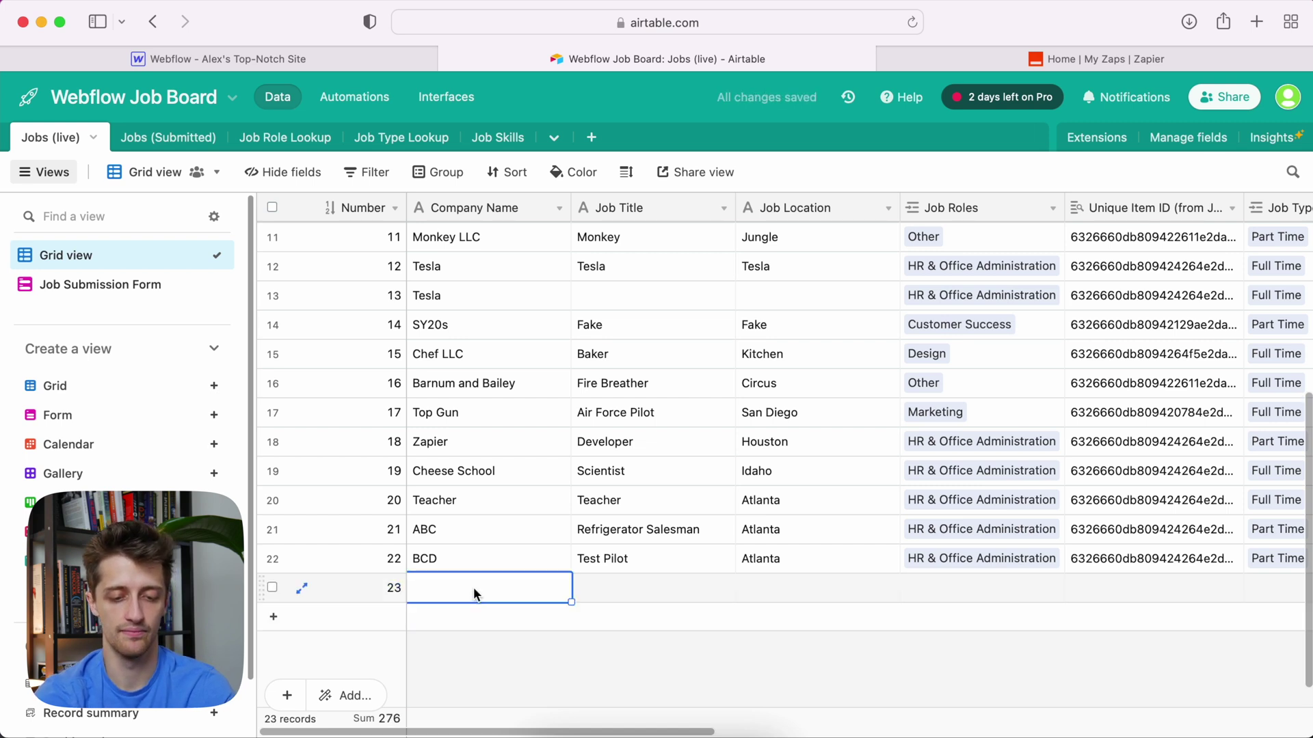
{"action": "type", "text": "Art Vandala"}
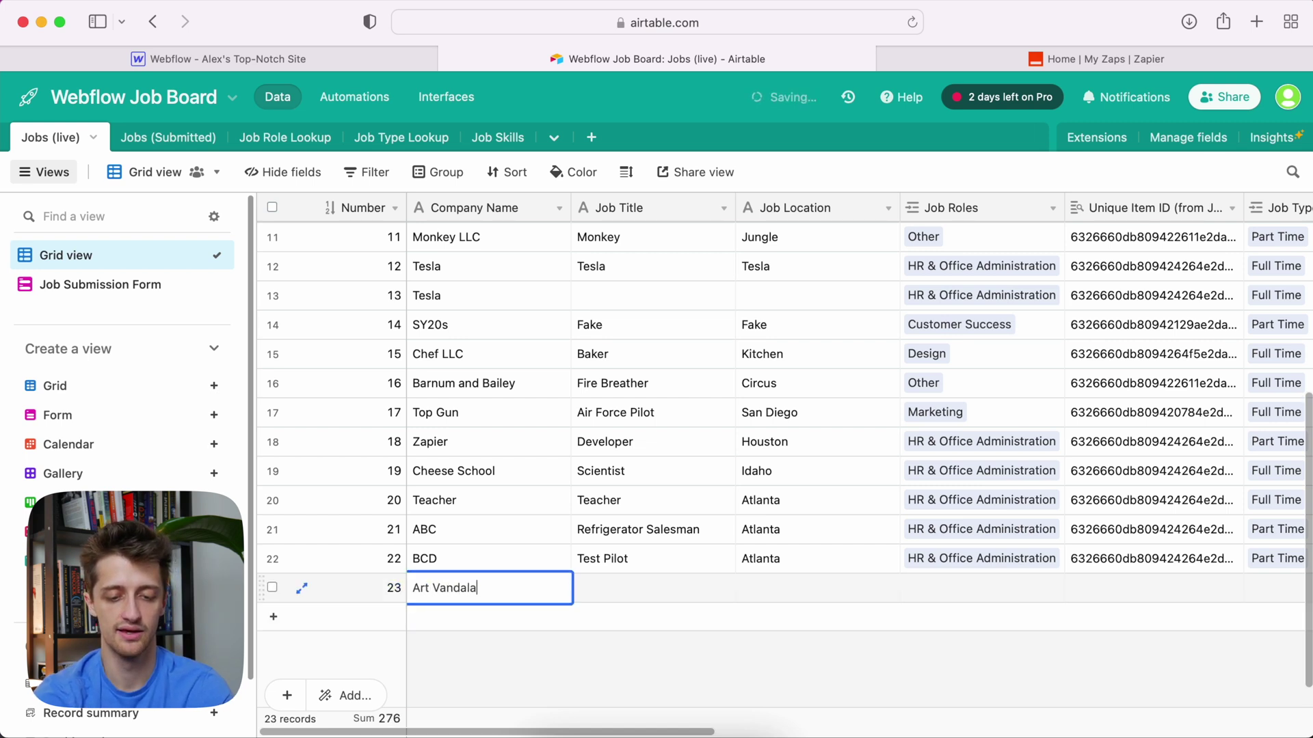
{"action": "type", "text": "y"}
{"action": "key", "text": "Tab"}
{"action": "type", "text": "E"}
{"action": "type", "text": "mport"}
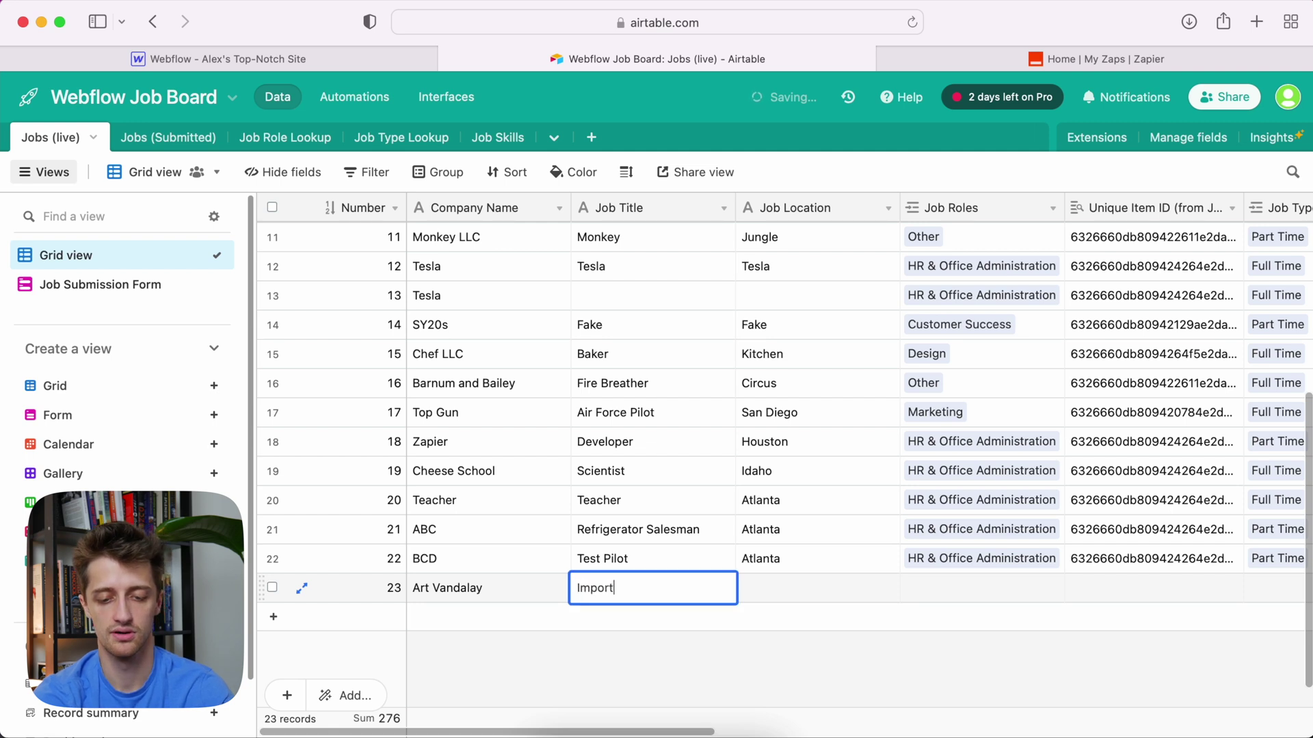
{"action": "type", "text": "er Exporter"}
{"action": "key", "text": "Tab"}
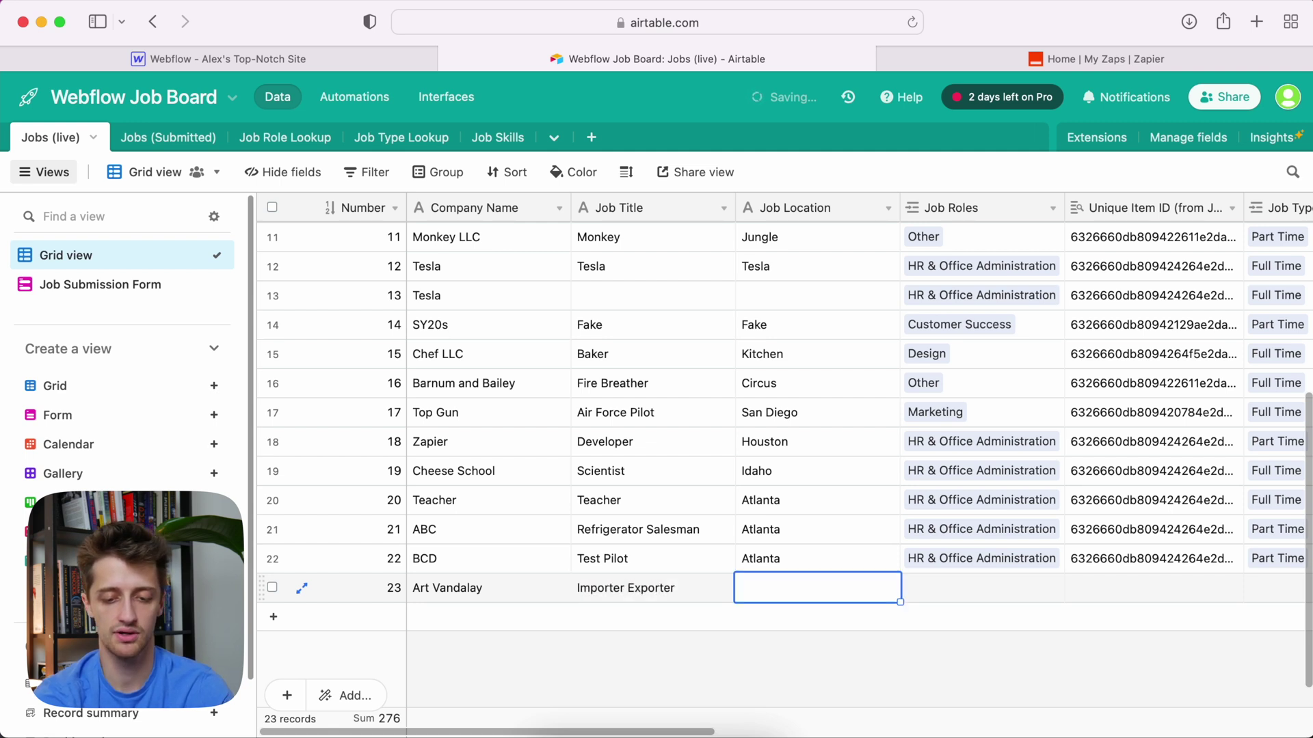
{"action": "type", "text": "NYC"}
{"action": "key", "text": "Tab"}
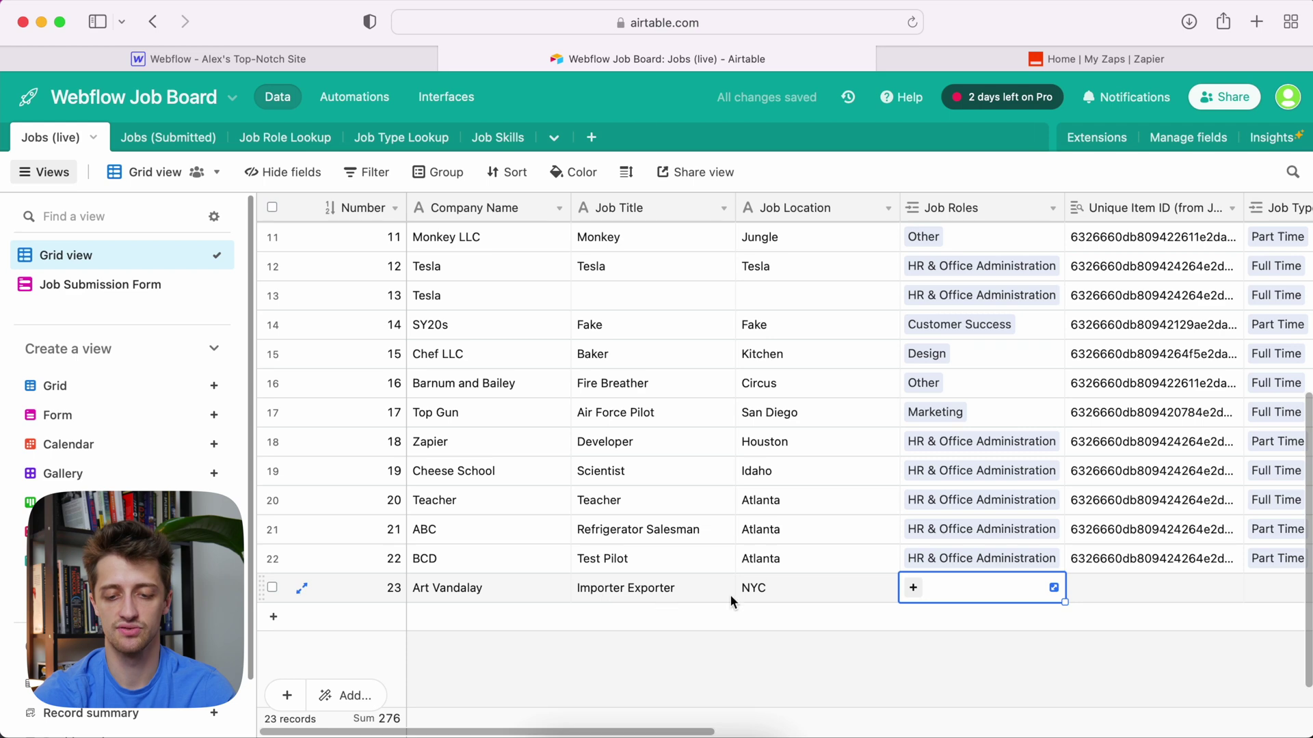
Set role Finance and job type Part Time, and paste the description, website and Drawing skill.
{"action": "left_click", "coordinate": [914, 588]}
{"action": "scroll", "coordinate": [914, 588], "scroll_direction": "right", "scroll_amount": 5}
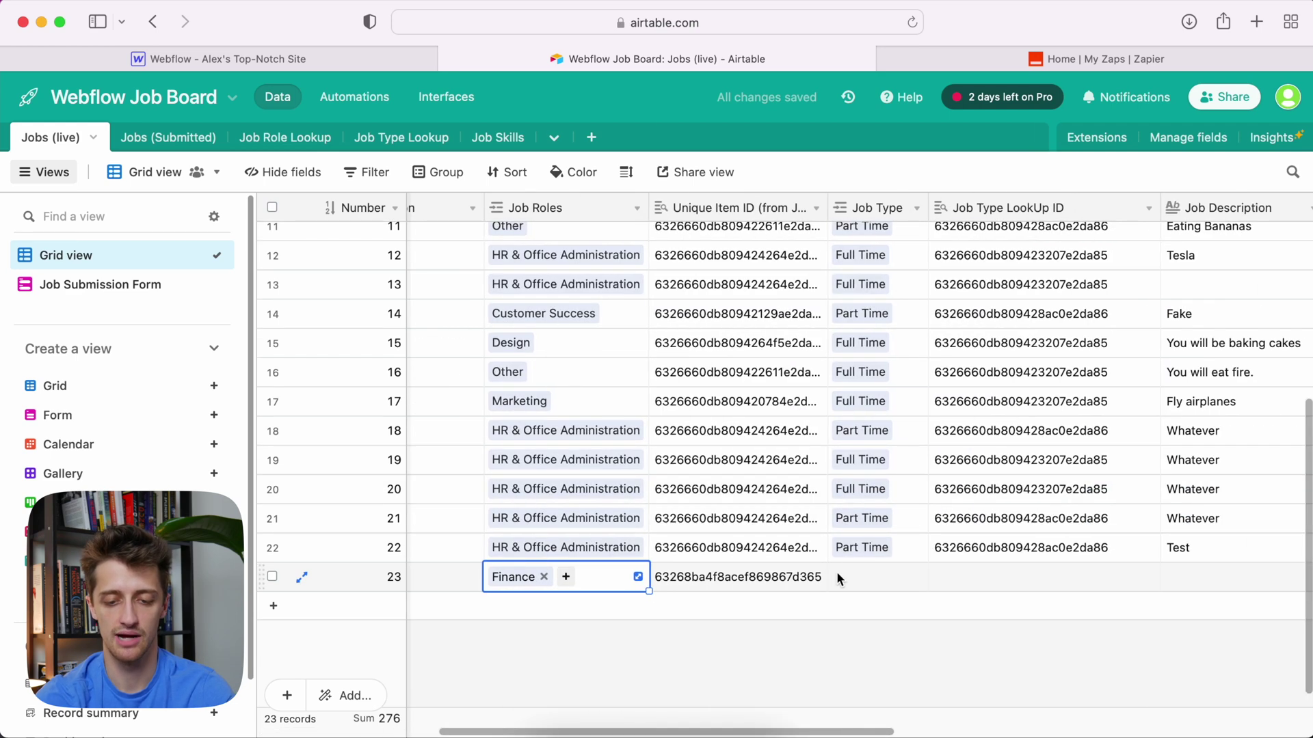
{"action": "left_click", "coordinate": [838, 576]}
{"action": "left_click", "coordinate": [793, 566]}
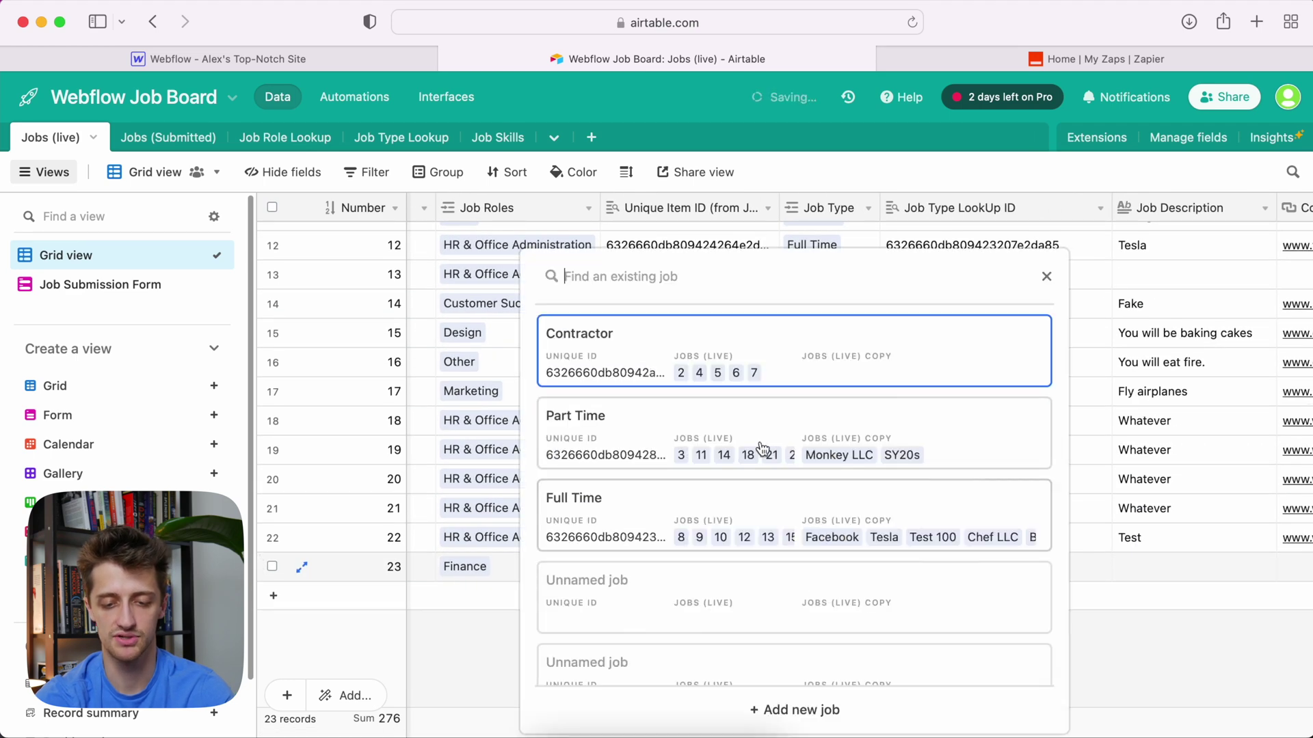
{"action": "left_click", "coordinate": [726, 446]}
{"action": "scroll", "coordinate": [888, 547], "scroll_direction": "right", "scroll_amount": 3}
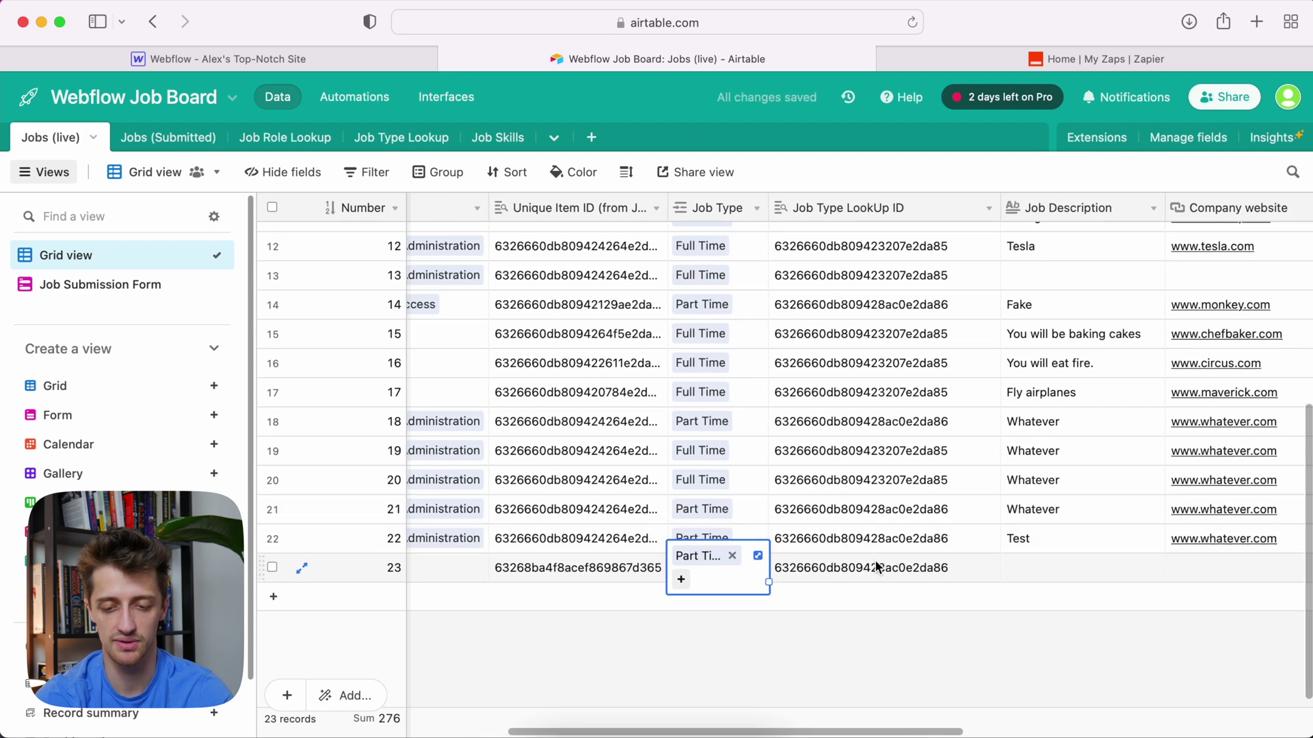
{"action": "scroll", "coordinate": [875, 545], "scroll_direction": "right", "scroll_amount": 5}
{"action": "type", "text": "Test\twww.whatever.com\tDrawing"}
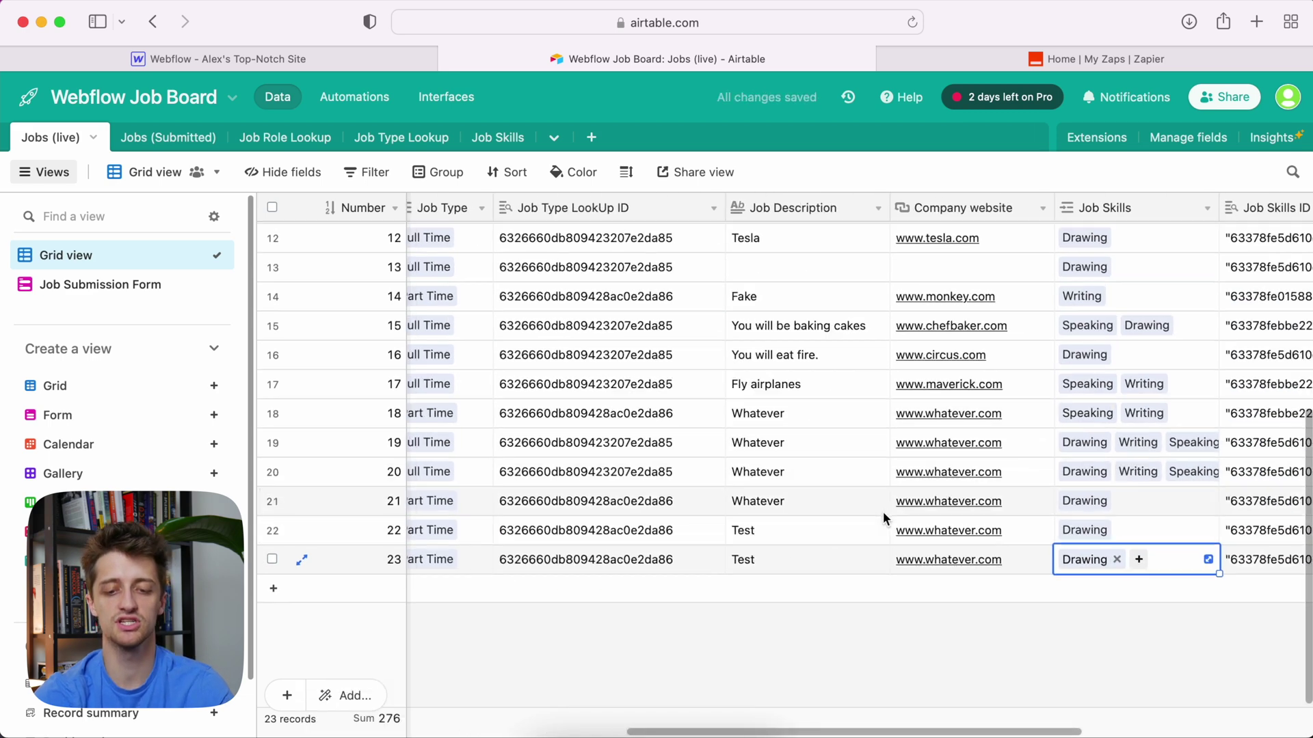
{"action": "scroll", "coordinate": [884, 511], "scroll_direction": "left", "scroll_amount": 10}
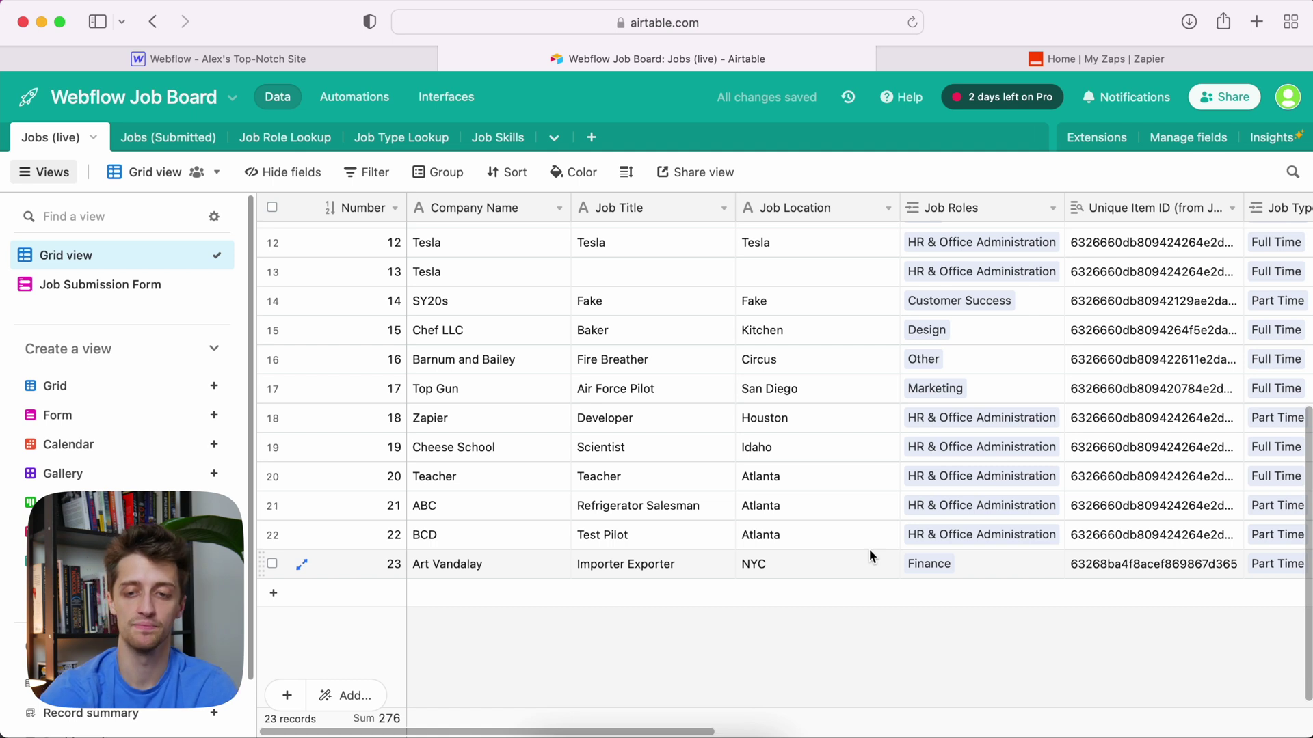
{"action": "mouse_move", "coordinate": [1117, 61]}
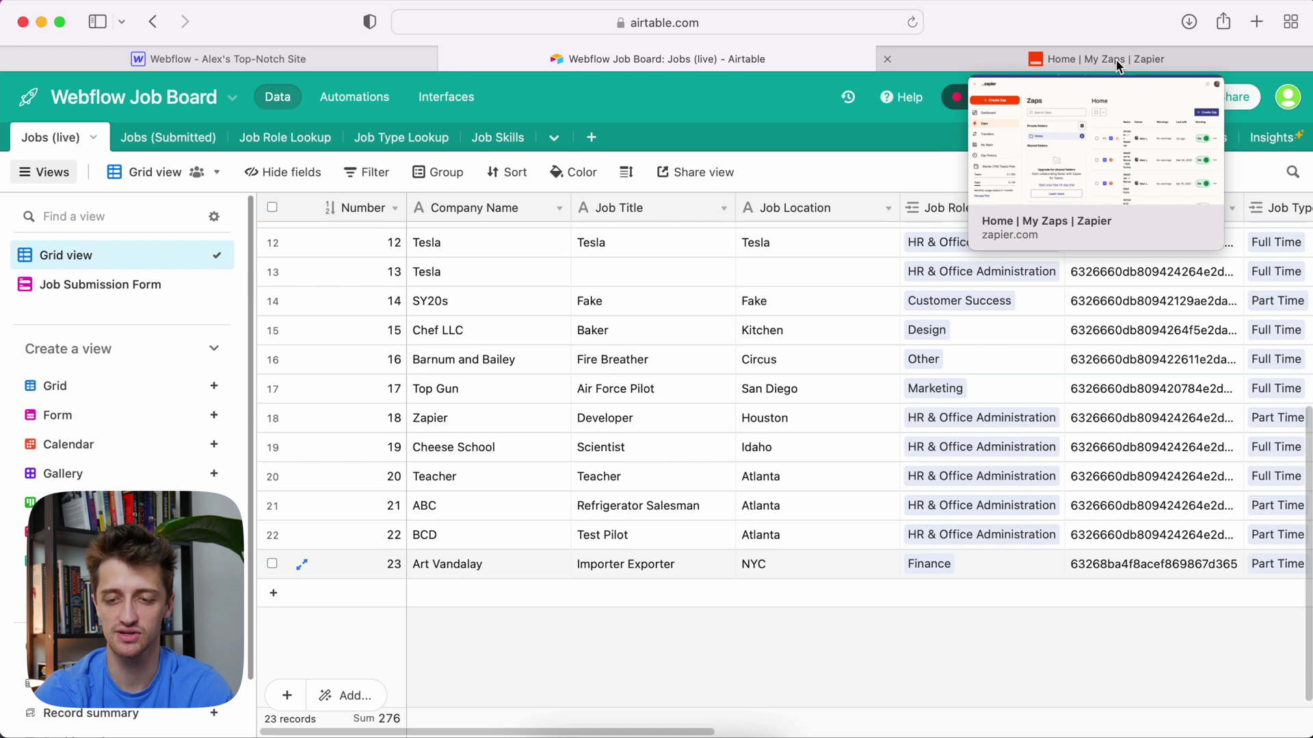
{"action": "scroll", "coordinate": [1044, 323], "scroll_direction": "right", "scroll_amount": 5}
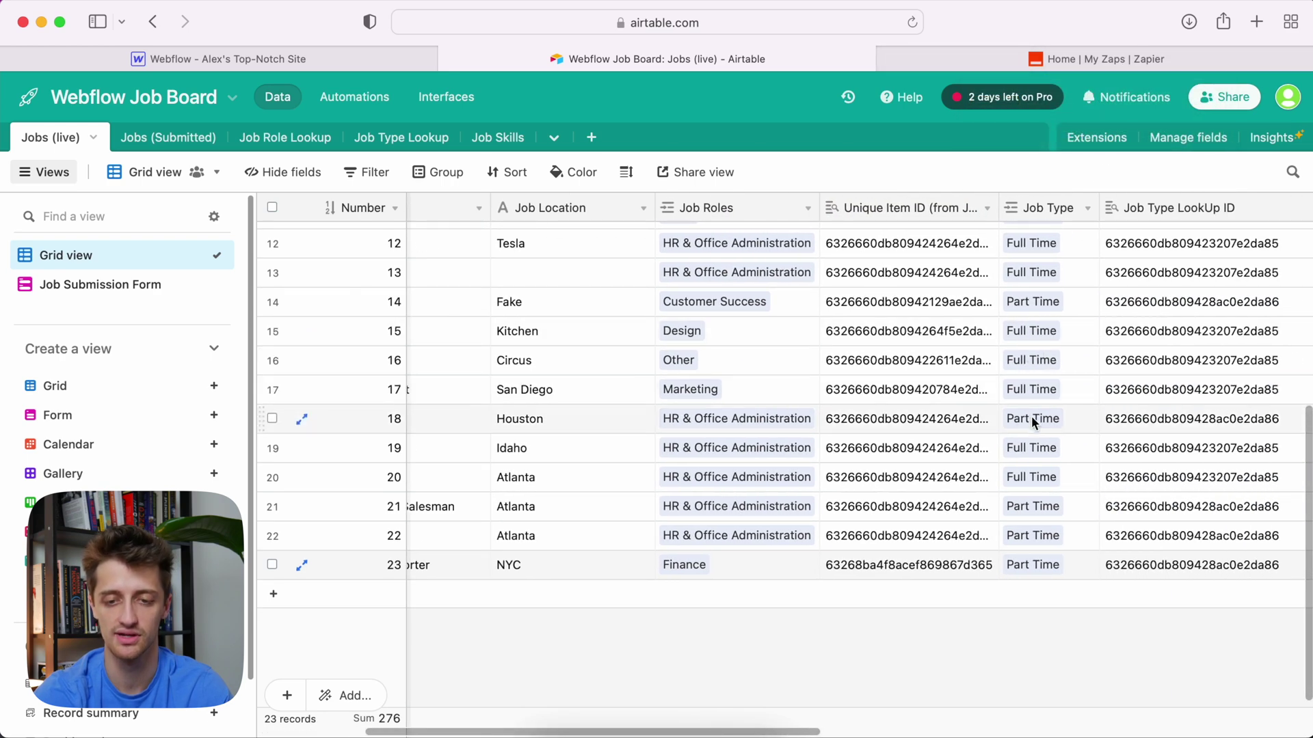
Run the Airtable to Webflow zap manually from the Zapier zaps list.
{"action": "left_click", "coordinate": [1065, 55]}
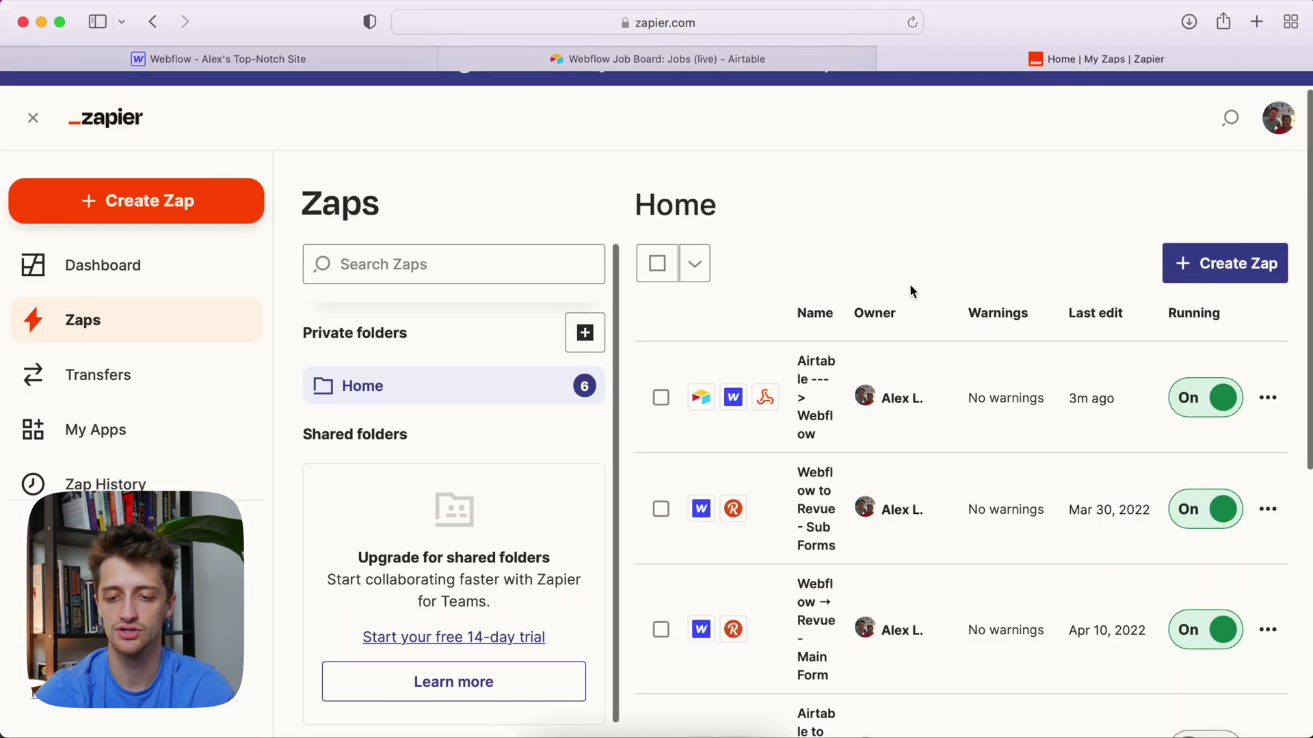
{"action": "left_click", "coordinate": [1280, 403]}
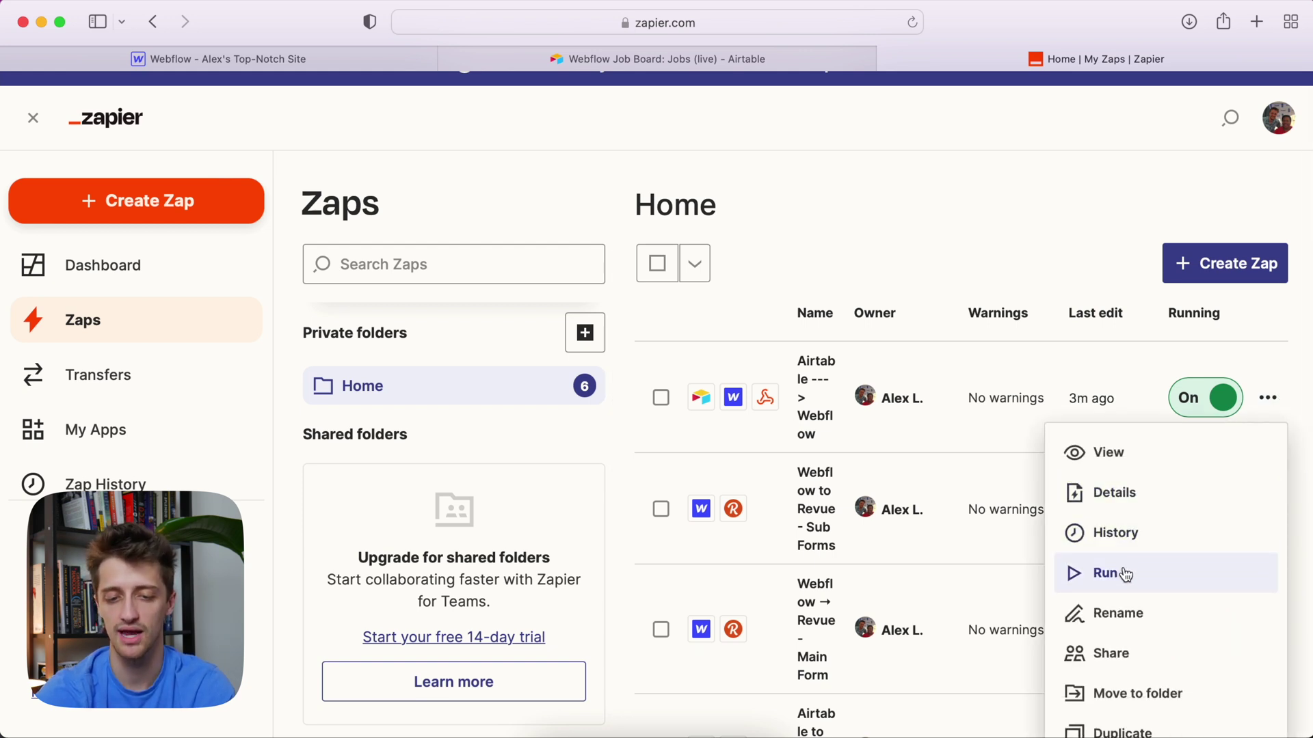
{"action": "left_click", "coordinate": [1127, 578]}
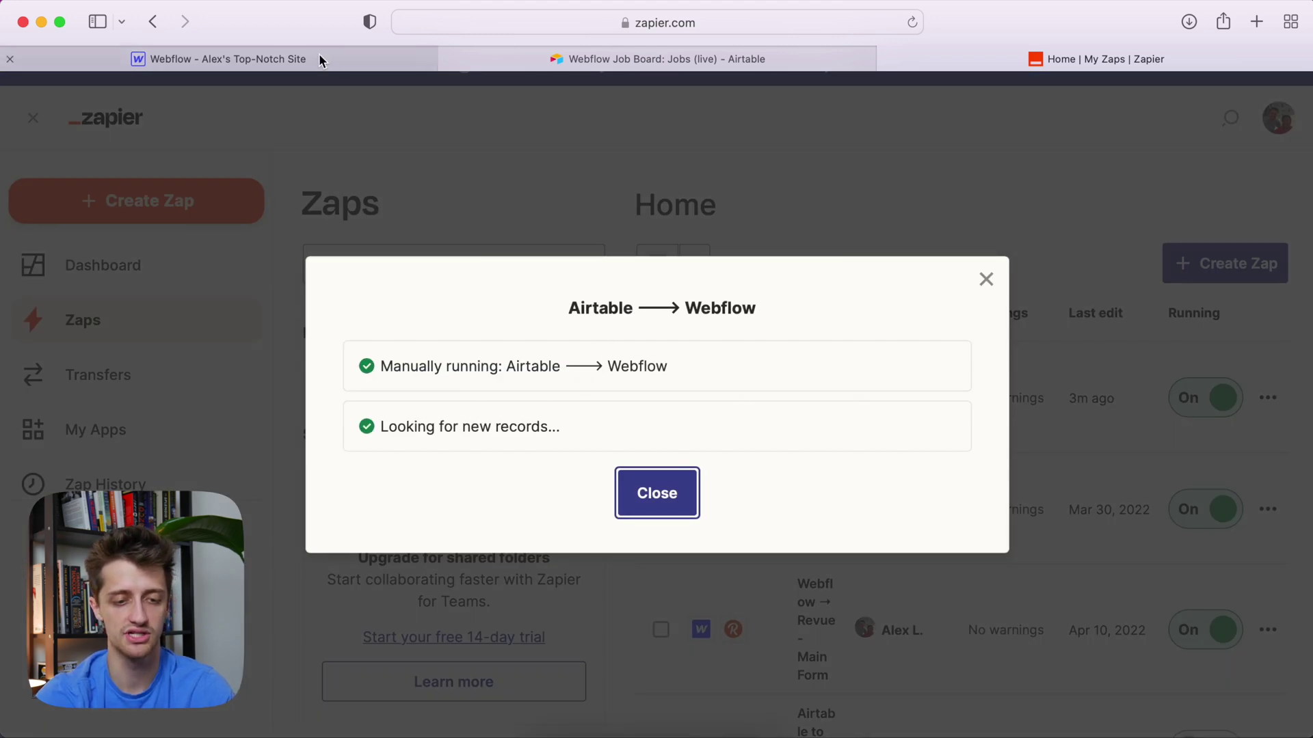
{"action": "mouse_move", "coordinate": [287, 66]}
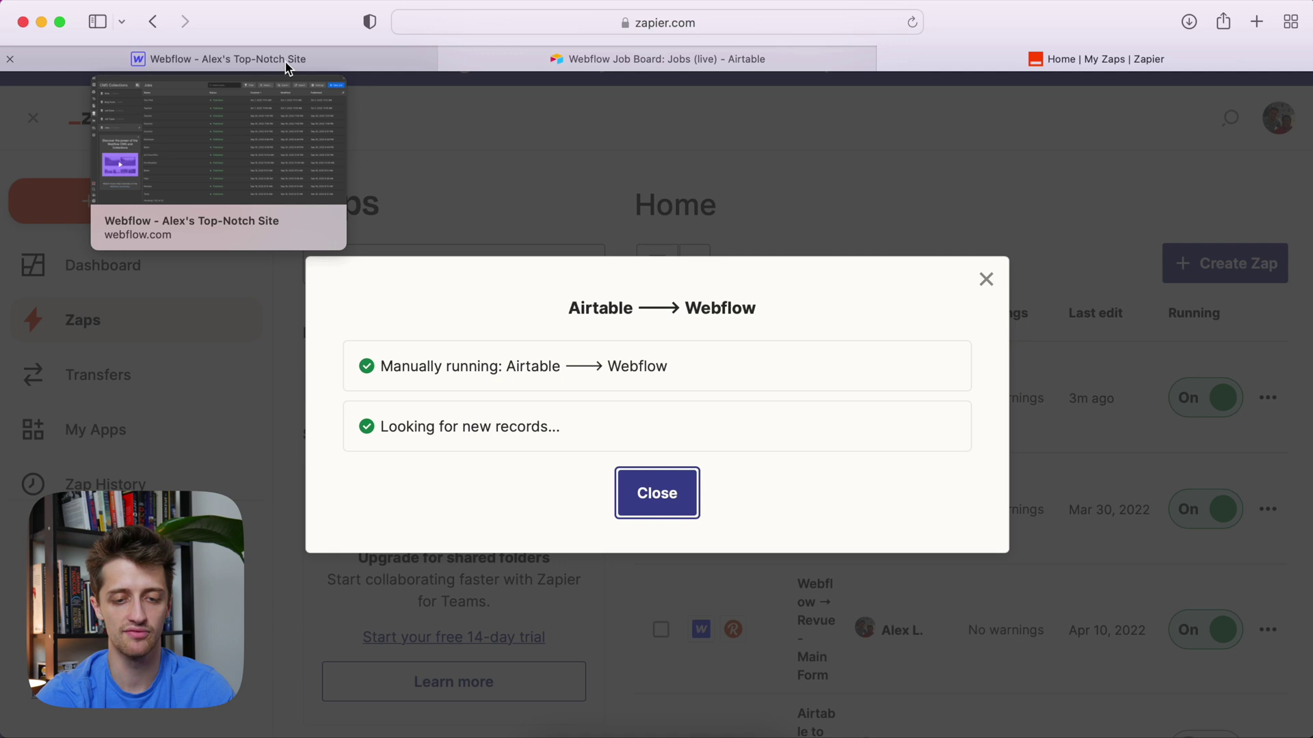
{"action": "left_click", "coordinate": [287, 62]}
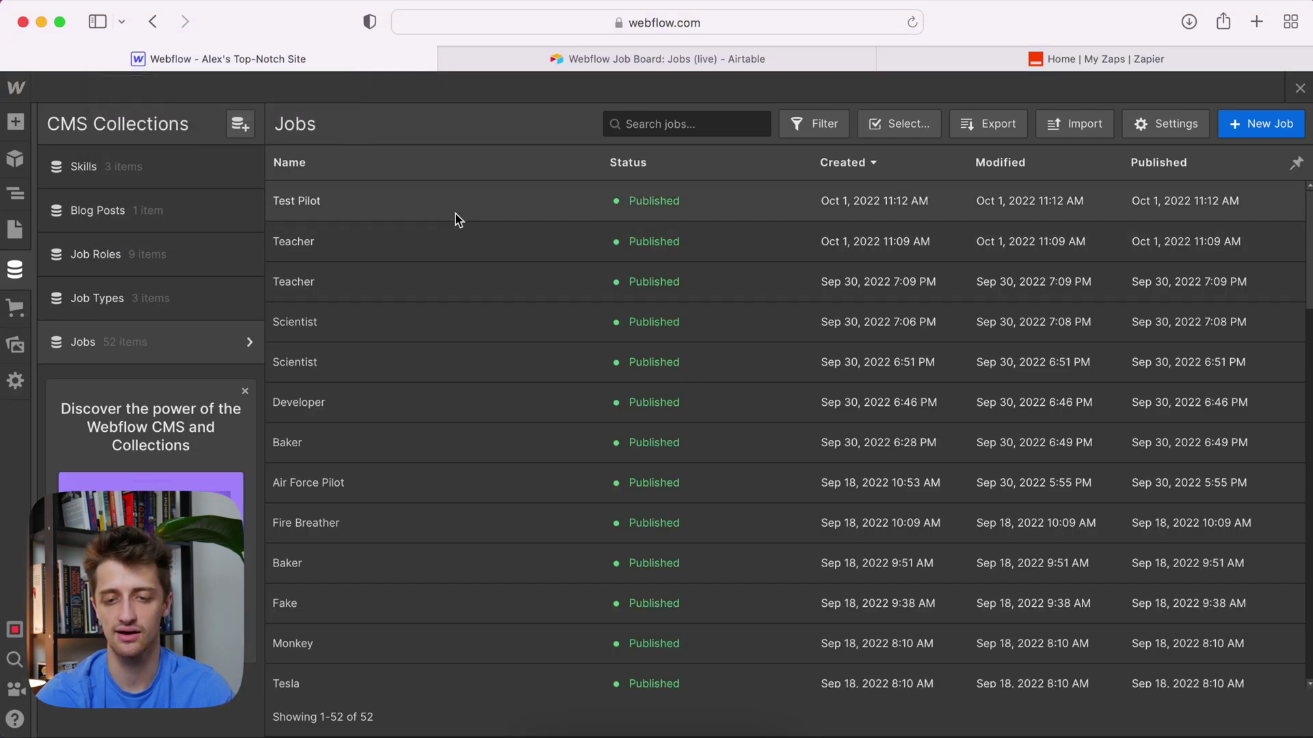
Reload Webflow, open the Importer Exporter job in Jobs, and confirm its Type is Part Time.
{"action": "left_click", "coordinate": [912, 23]}
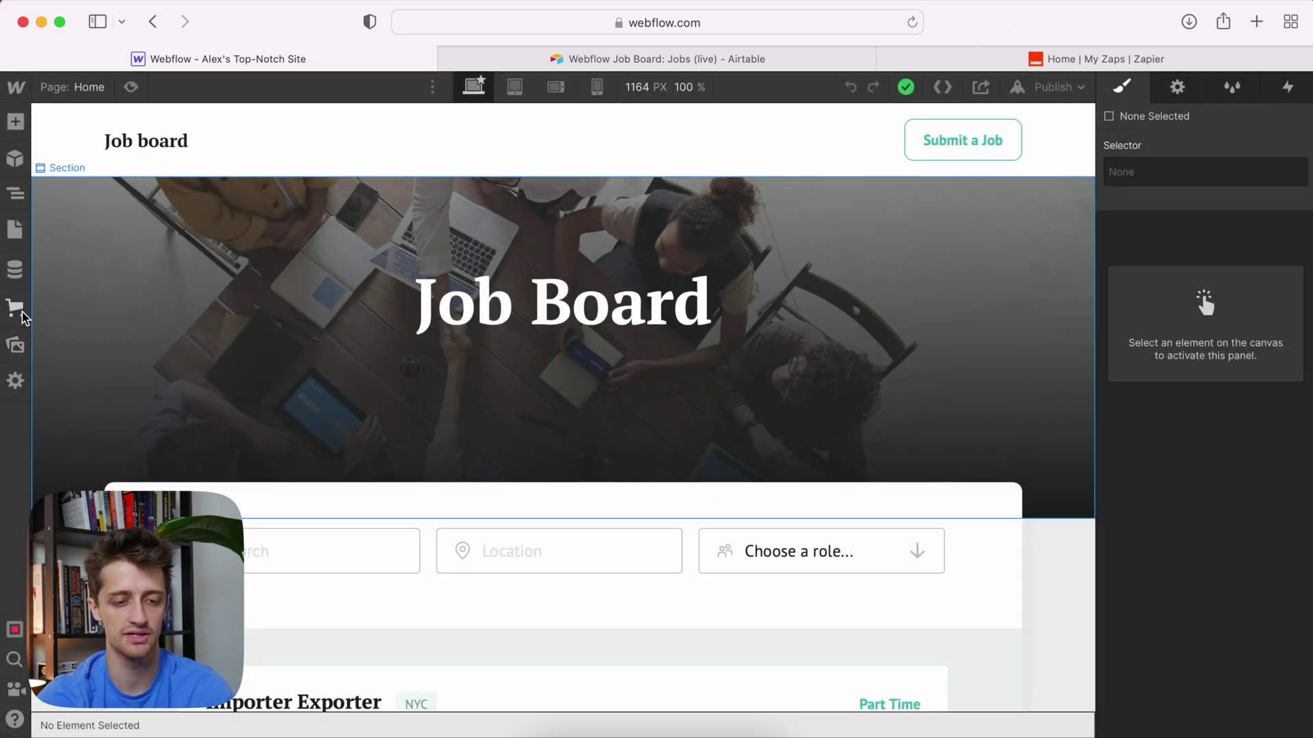
{"action": "left_click", "coordinate": [15, 269]}
{"action": "left_click", "coordinate": [96, 341]}
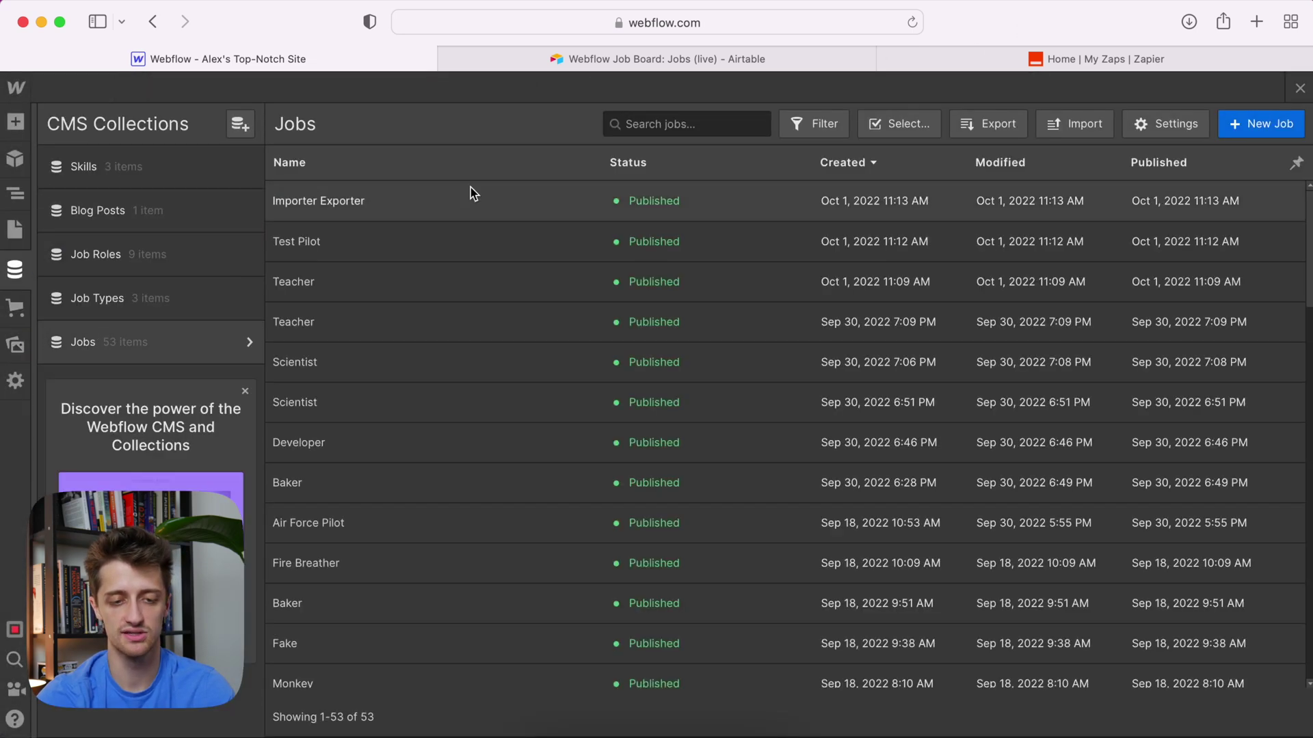
{"action": "left_click", "coordinate": [478, 201]}
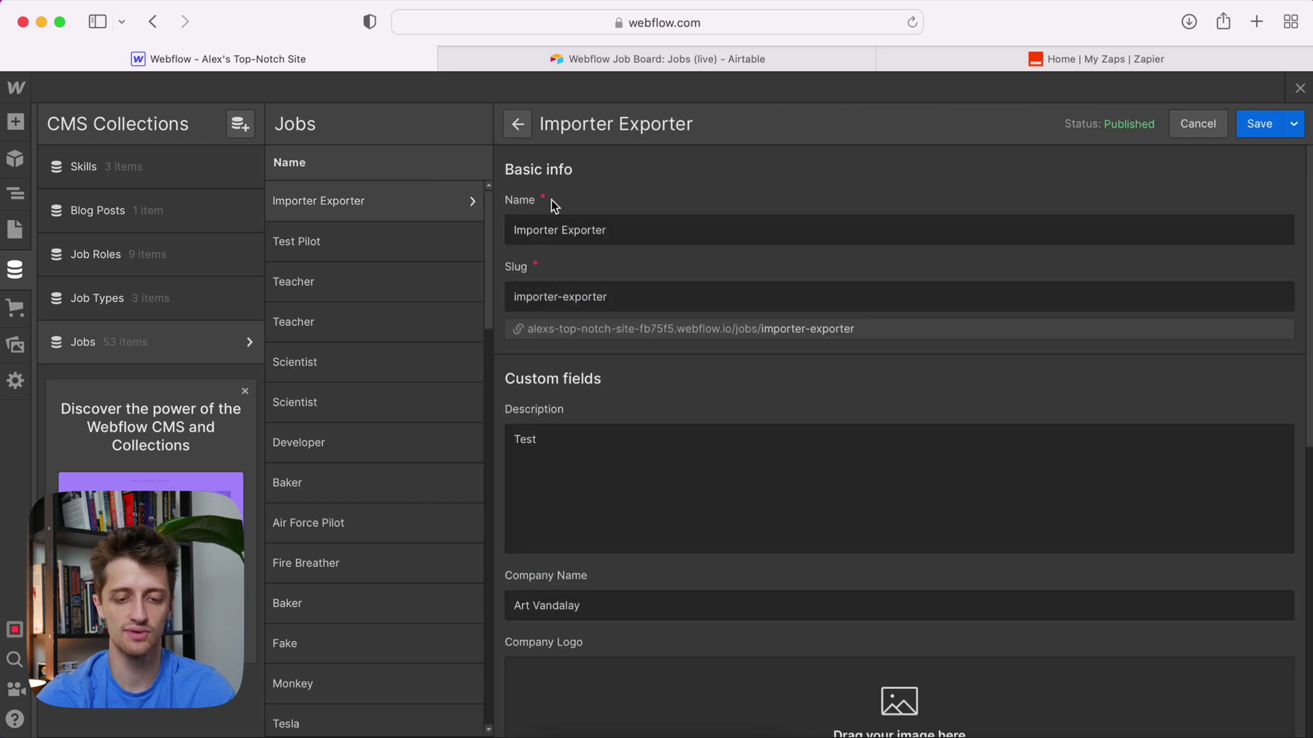
{"action": "scroll", "coordinate": [630, 269], "scroll_direction": "down", "scroll_amount": 5}
{"action": "scroll", "coordinate": [629, 273], "scroll_direction": "down", "scroll_amount": 4}
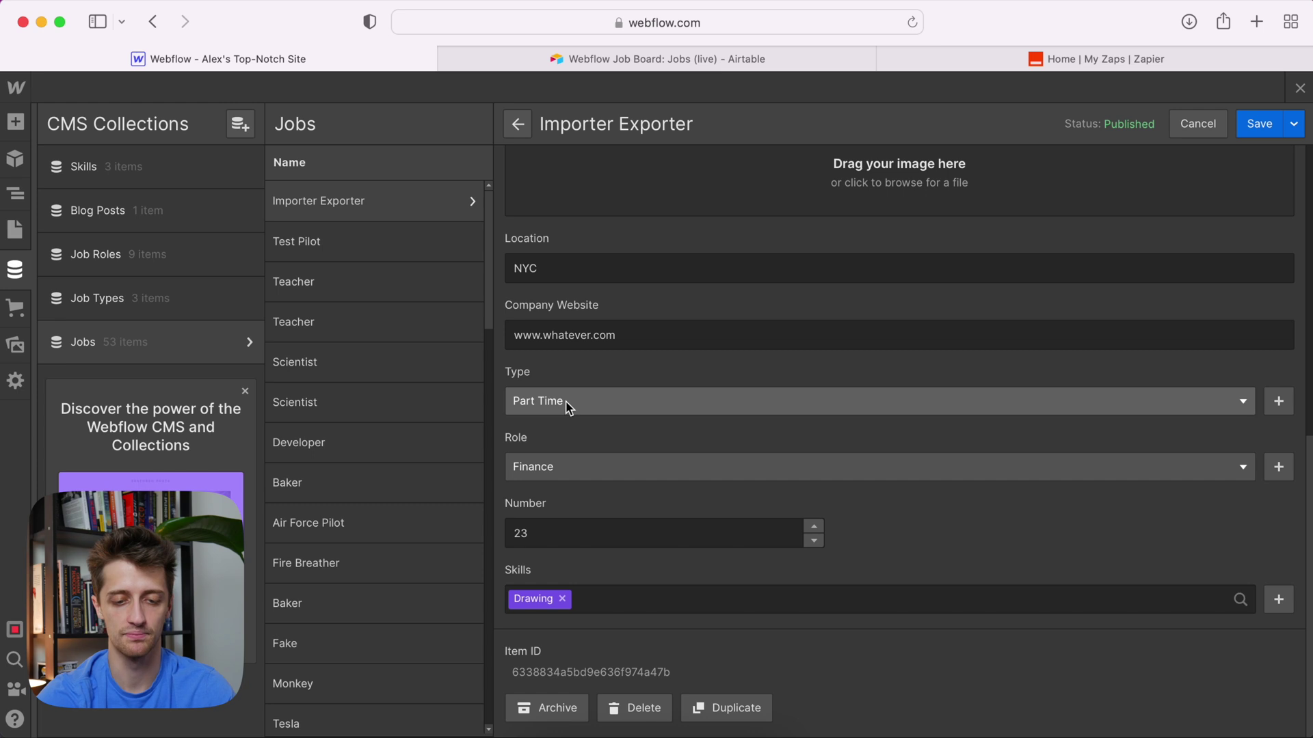
{"action": "left_click", "coordinate": [566, 402]}
{"action": "left_click", "coordinate": [564, 526]}
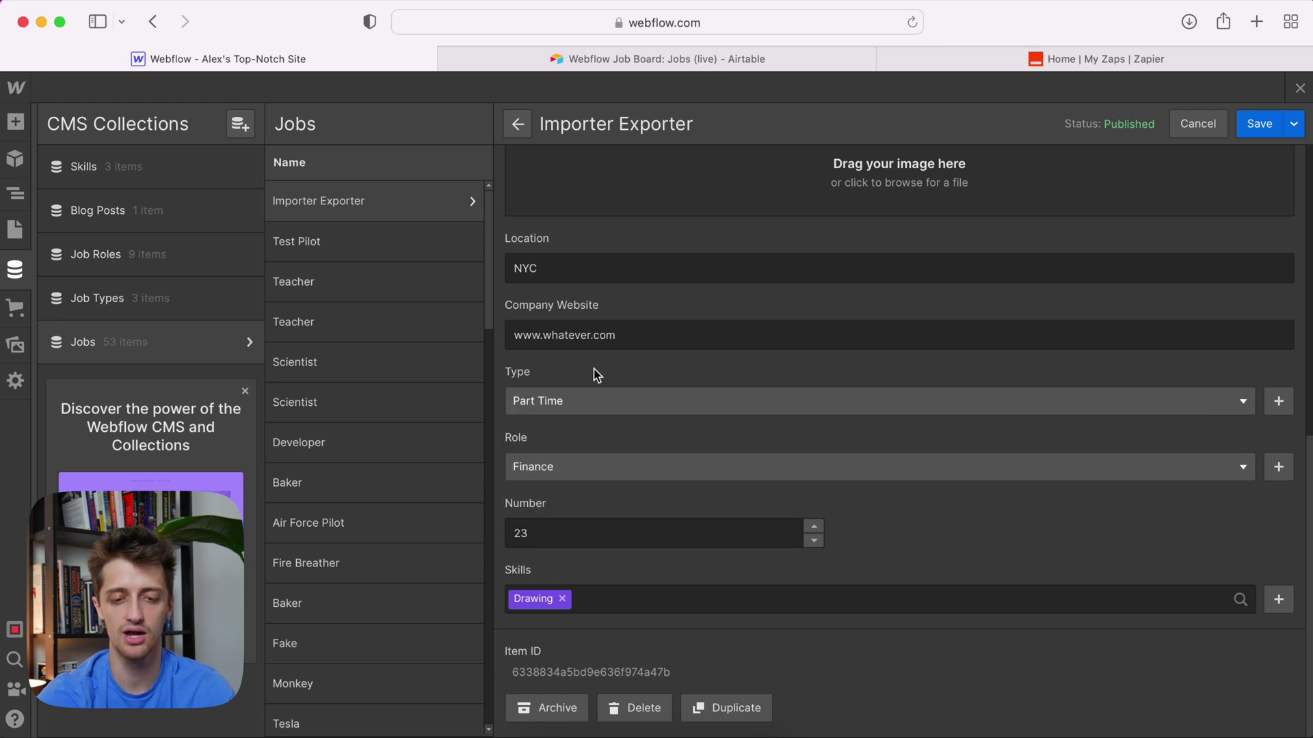
{"action": "left_click", "coordinate": [804, 50]}
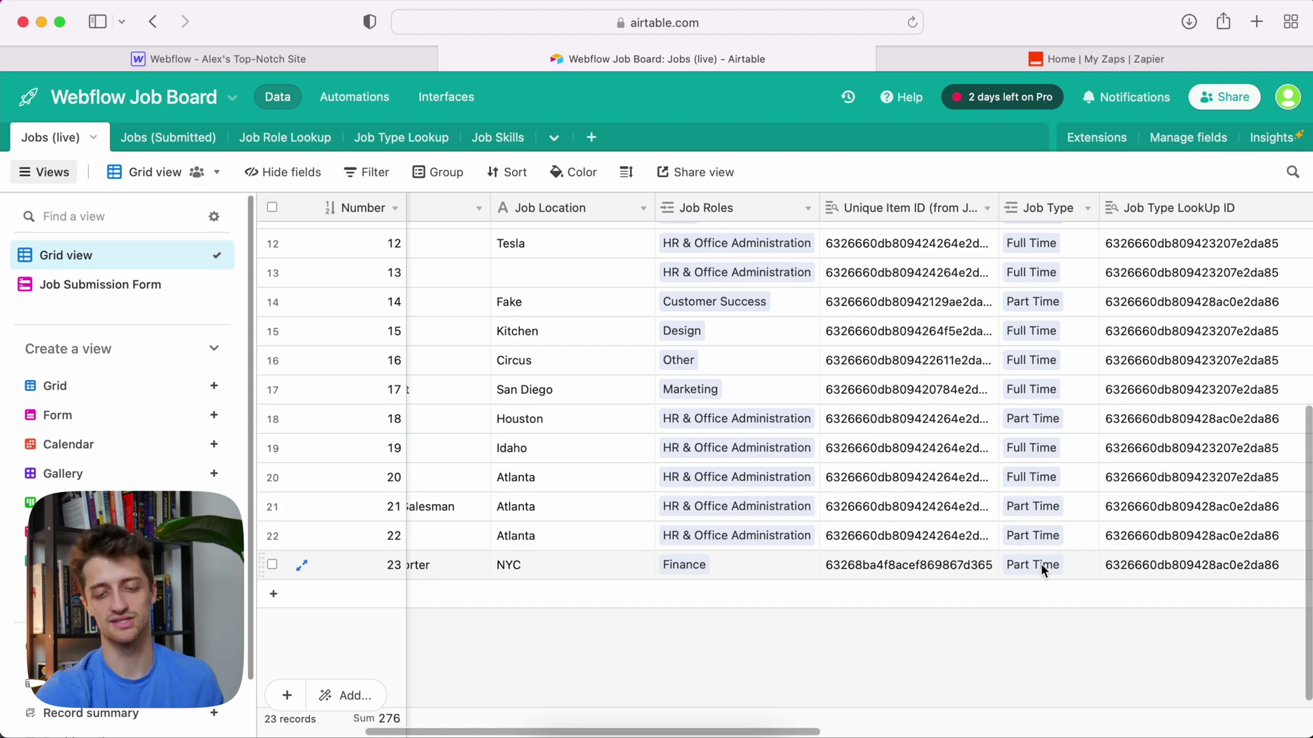